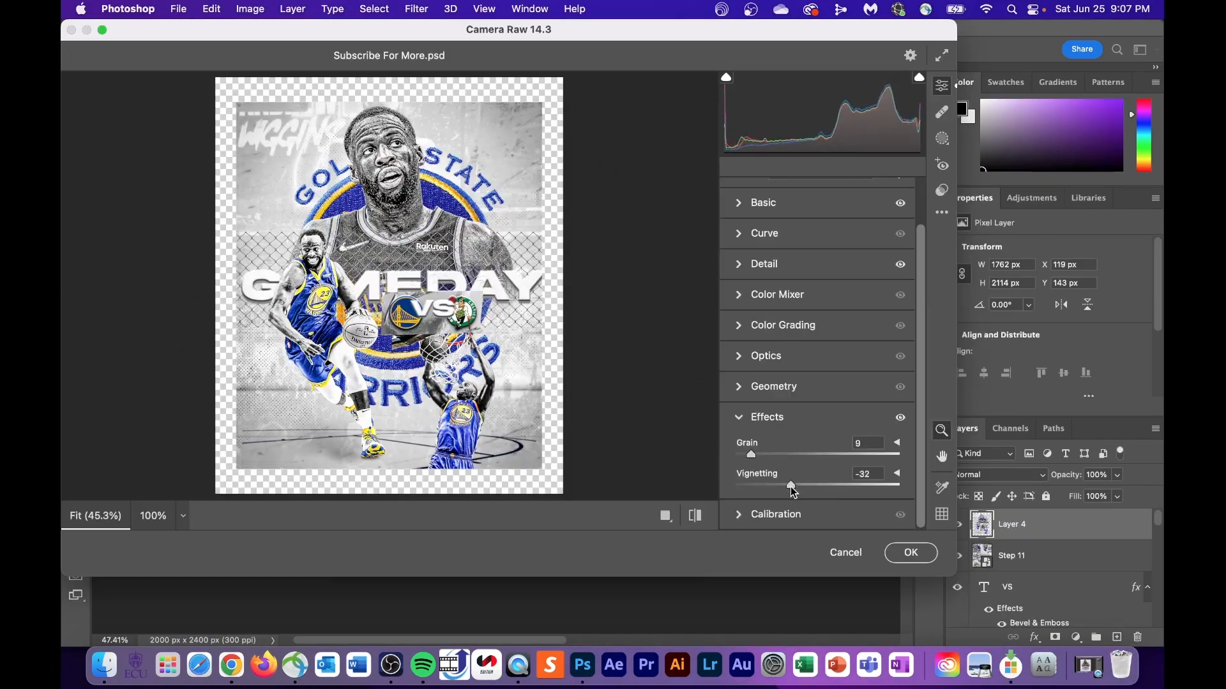
- Set the poster's vignetting to about -32 in the Camera Raw effects
left_click_drag(792, 486, 794, 485)
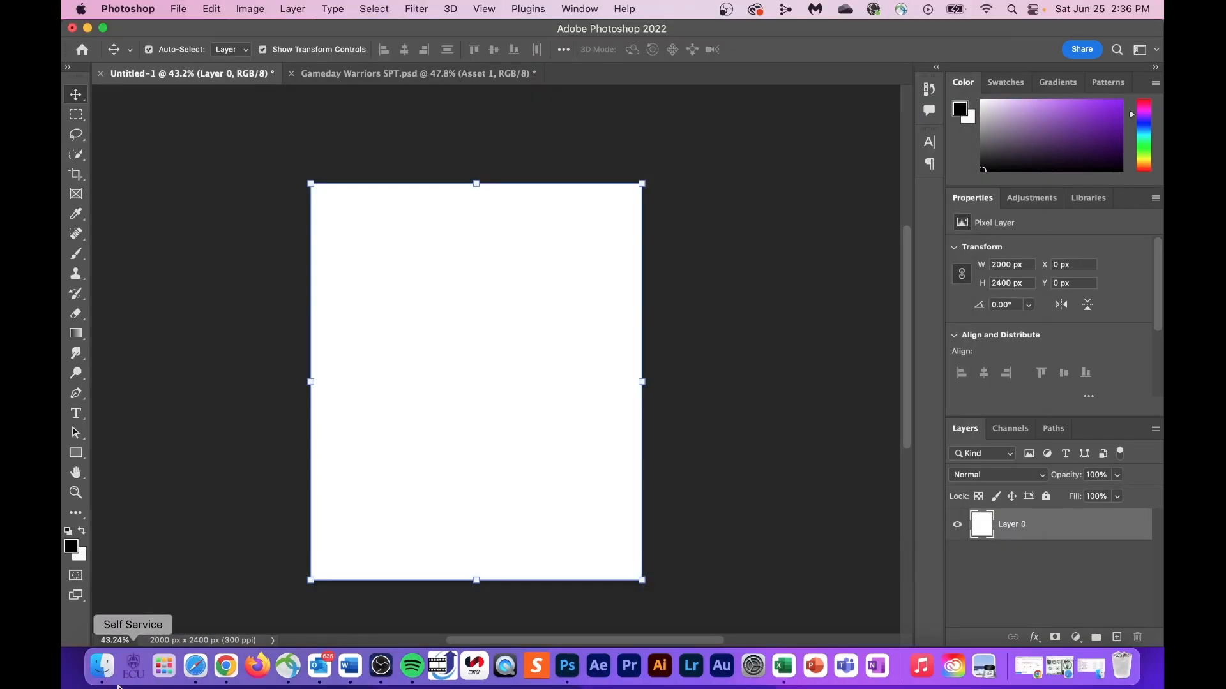
- Place Step 1 (Background).png from the SPT June 27th Assets folder and scale it to about 136% to cover the canvas
left_click(102, 668)
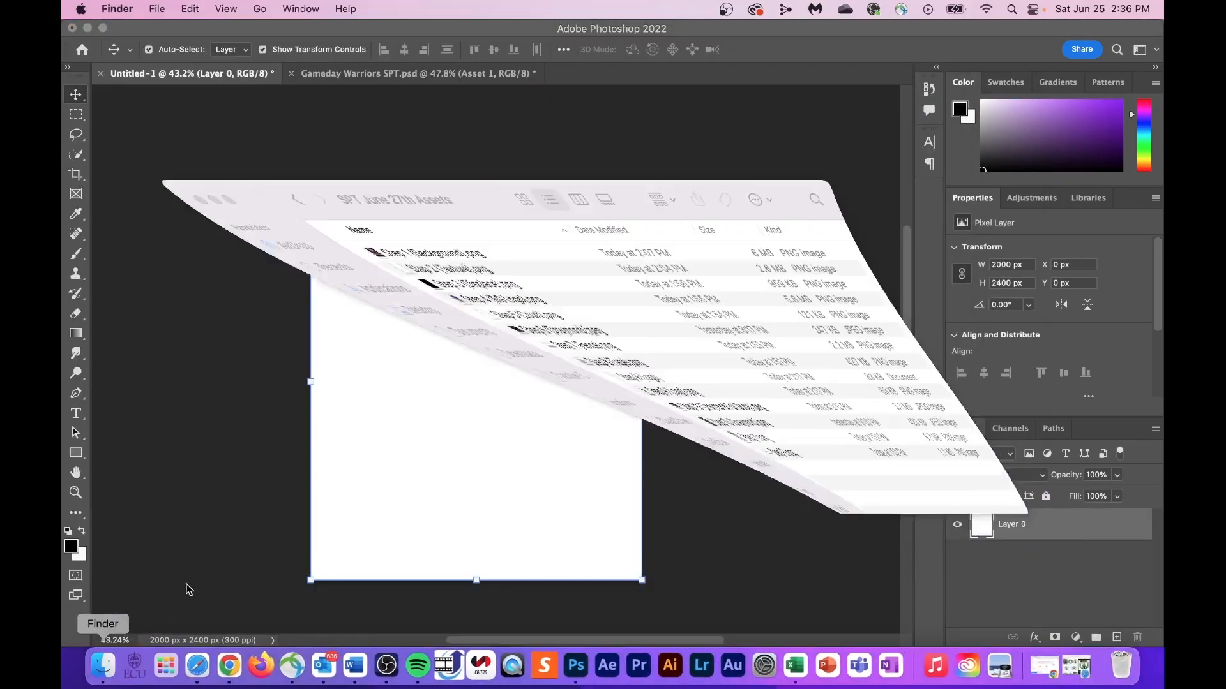
left_click_drag(399, 120, 833, 36)
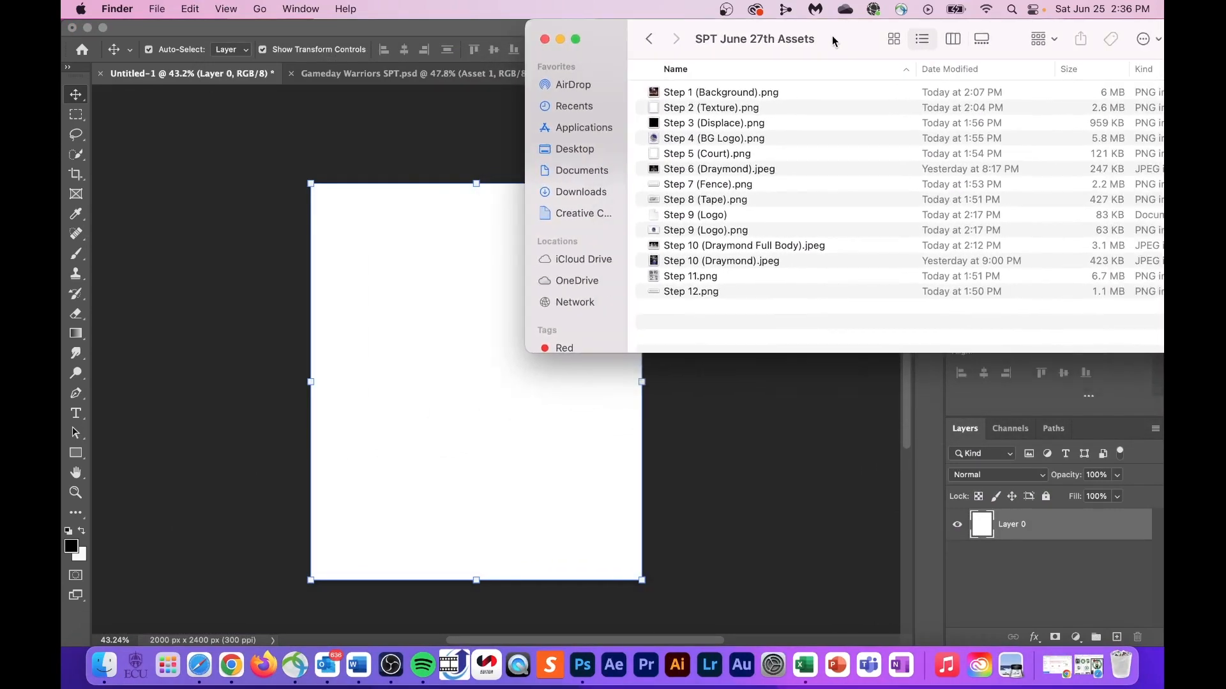
left_click(753, 94)
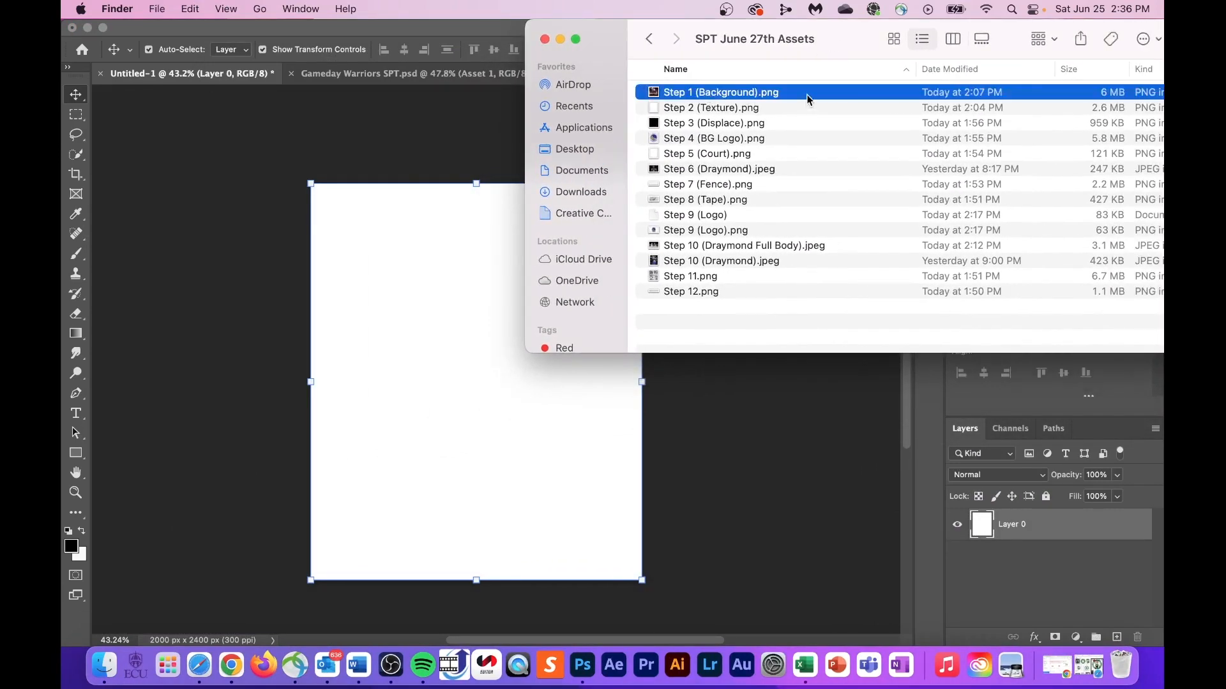
left_click_drag(807, 97, 469, 330)
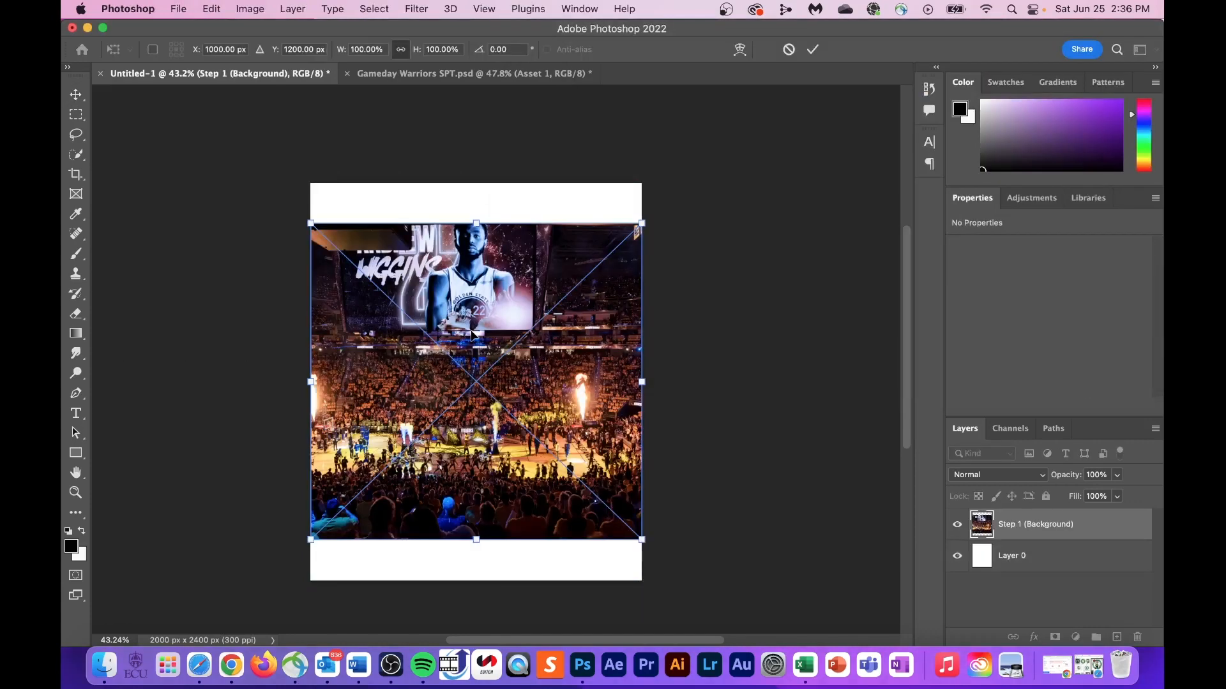
left_click_drag(477, 220, 466, 163)
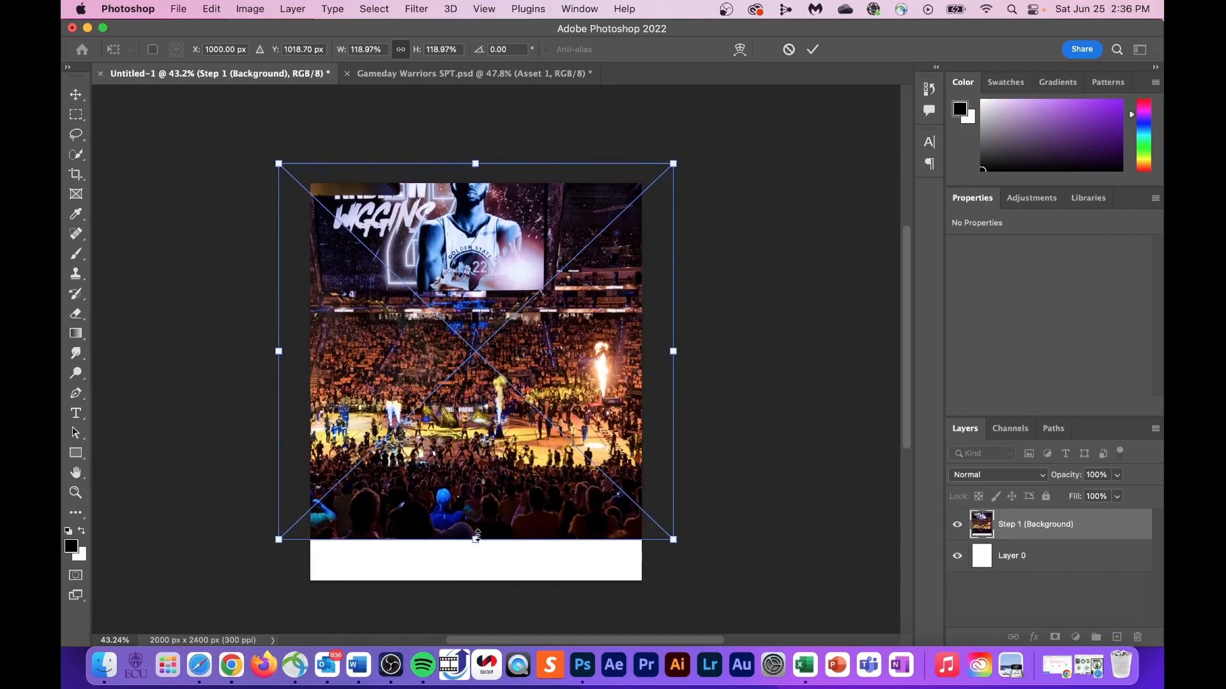
left_click_drag(477, 537, 478, 596)
left_click_drag(530, 422, 530, 416)
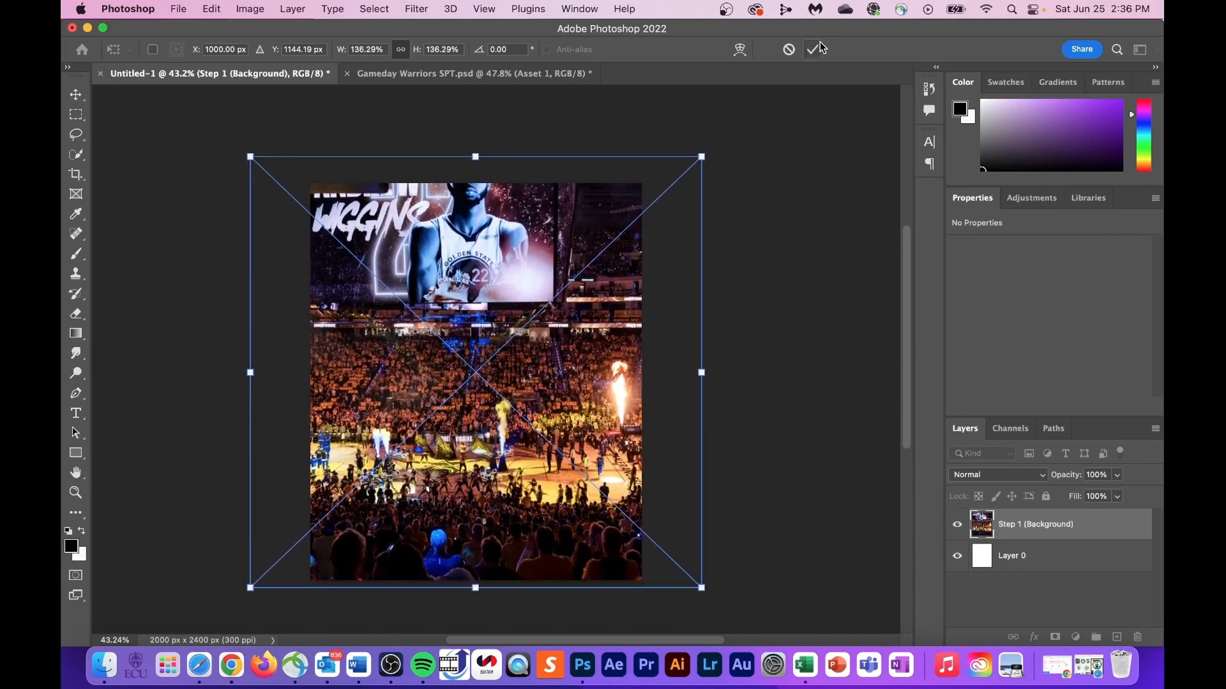
left_click(813, 50)
- Place Step 2 (Texture).png from the assets folder above the background image at its original size
left_click(1117, 637)
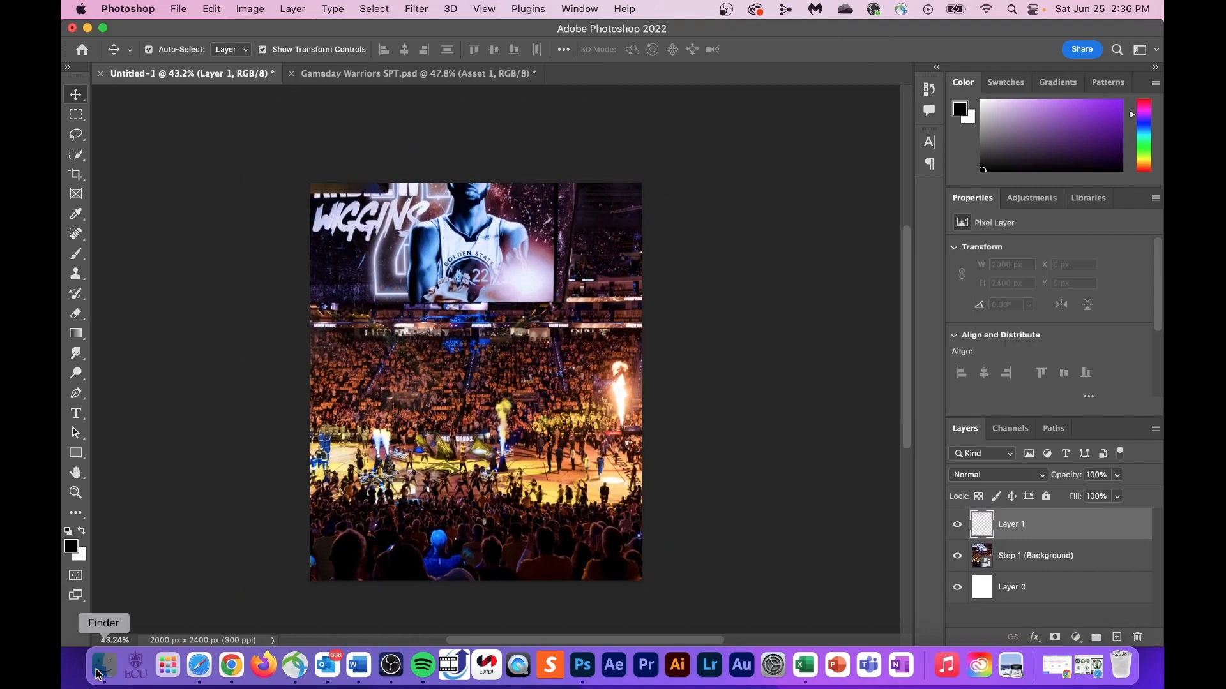
left_click(104, 666)
left_click_drag(774, 109, 504, 360)
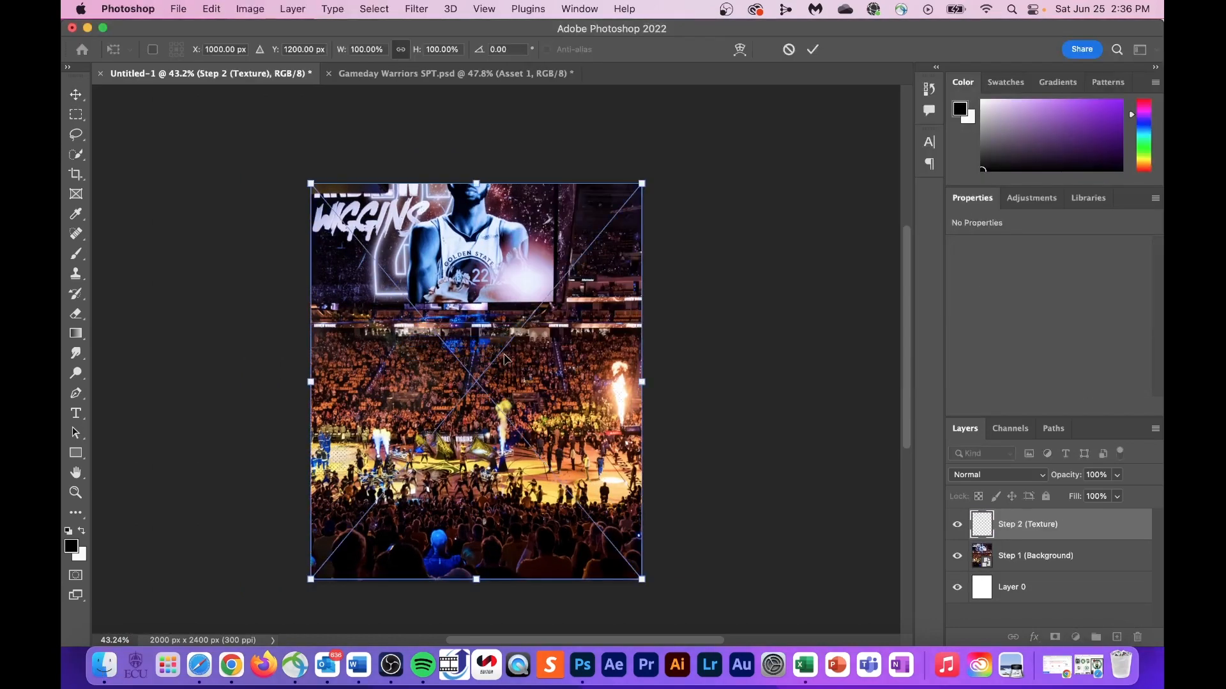
left_click(810, 51)
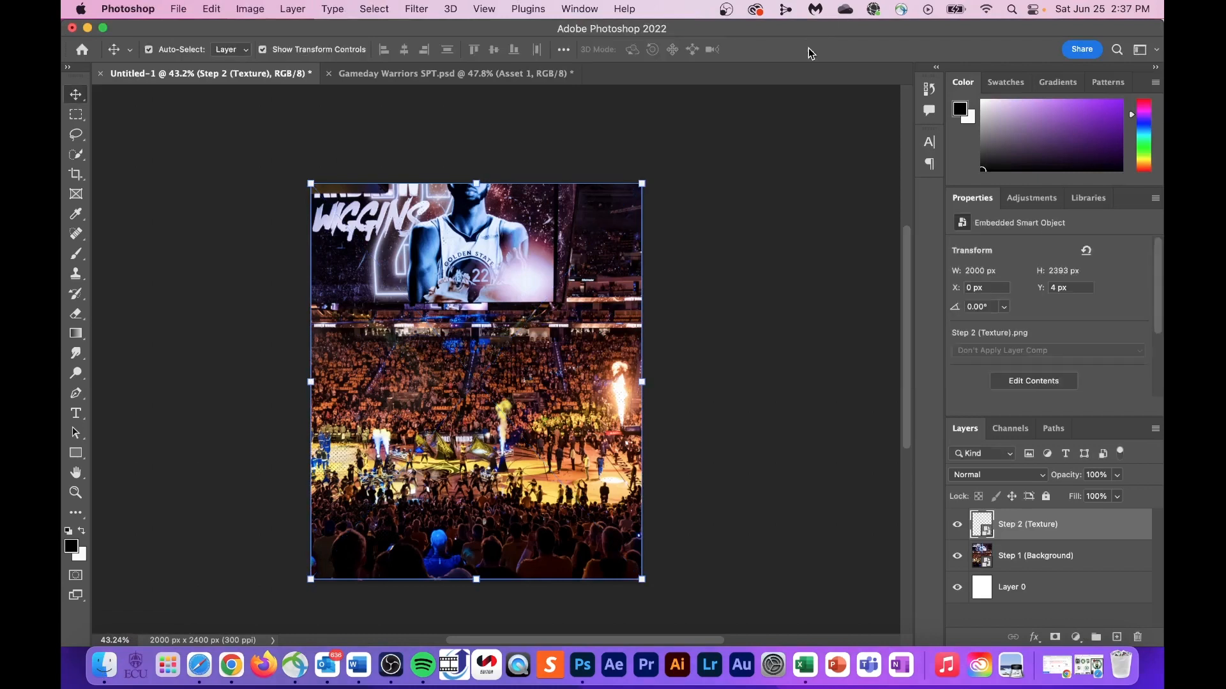
- Place Step 3 (Displace).png above the texture and scale it to about 29% to cover the canvas
left_click(104, 665)
left_click_drag(715, 122, 460, 372)
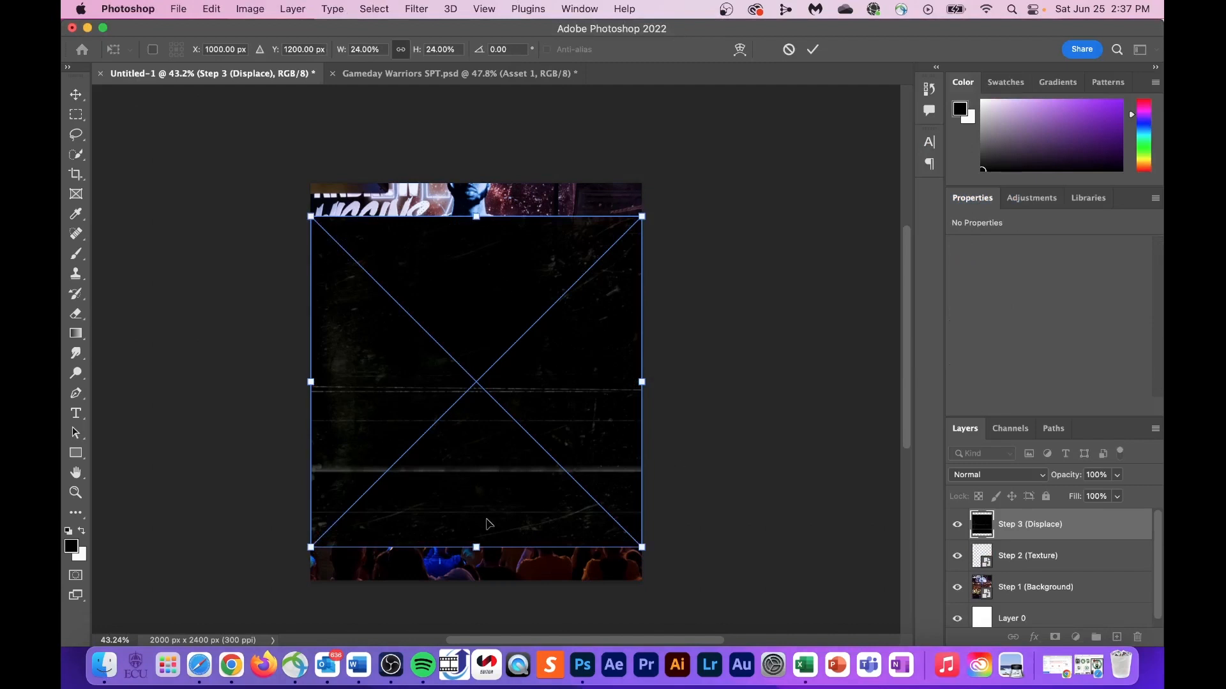
left_click_drag(480, 557, 475, 588)
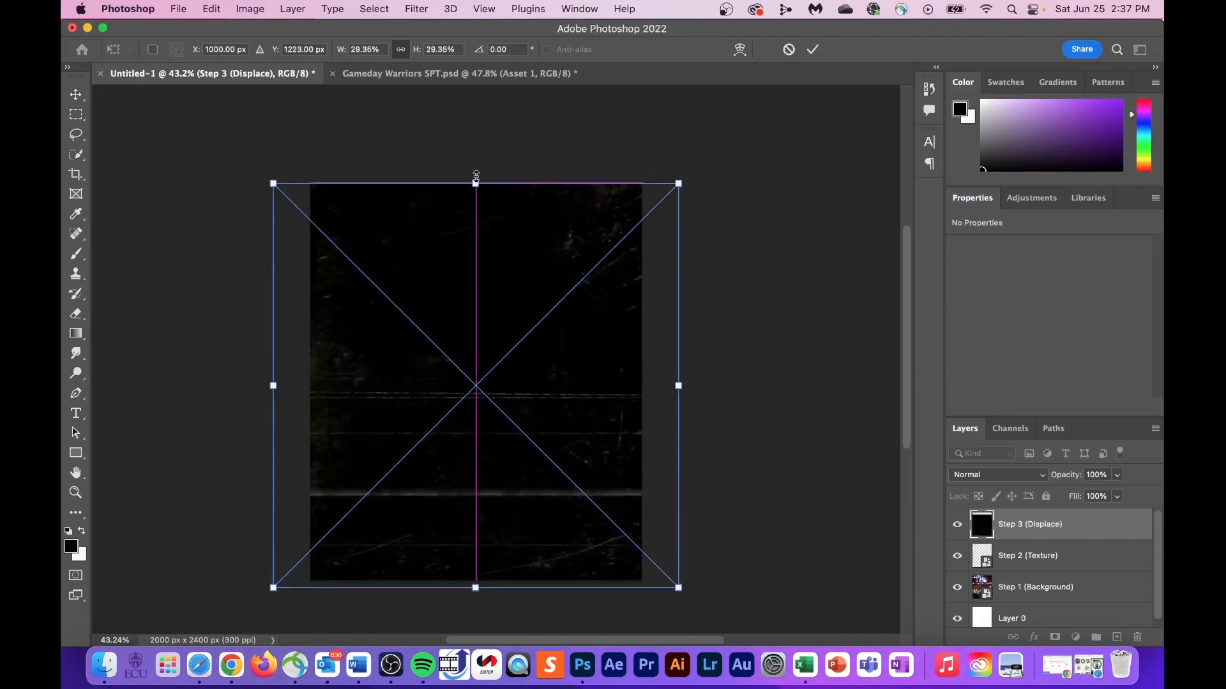
key("Return")
- Set the Step 3 (Displace) layer's blend mode to Exclusion
left_click(1047, 587)
left_click(1046, 524)
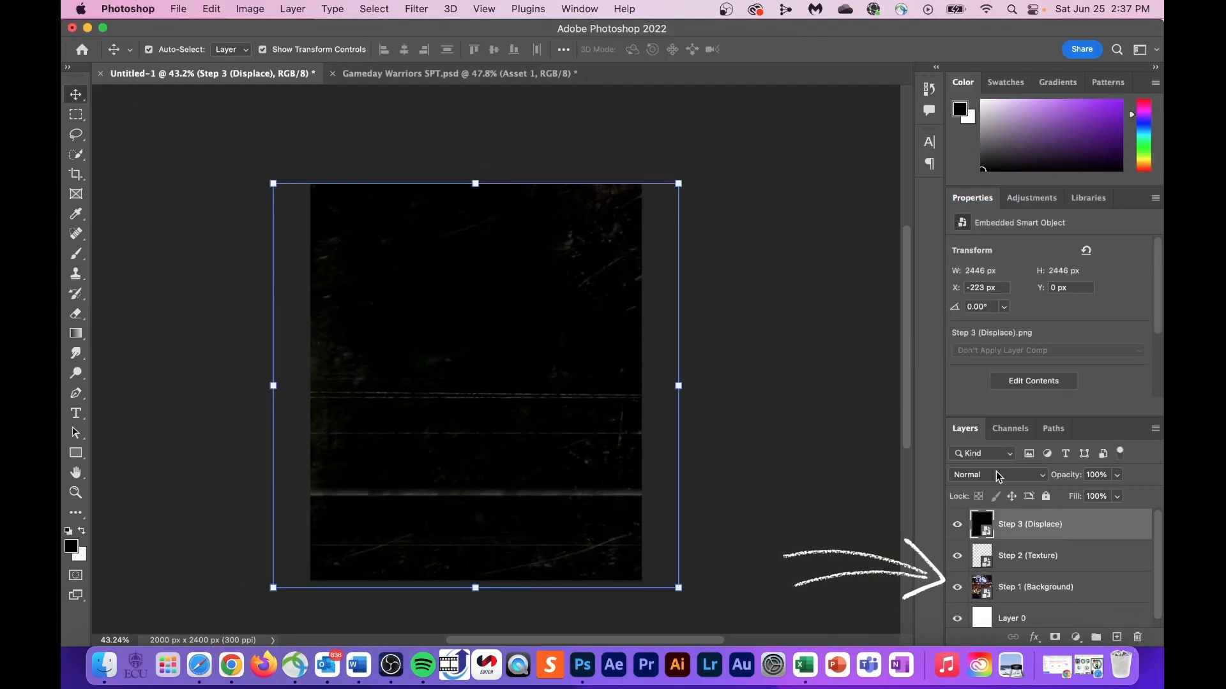
left_click(994, 474)
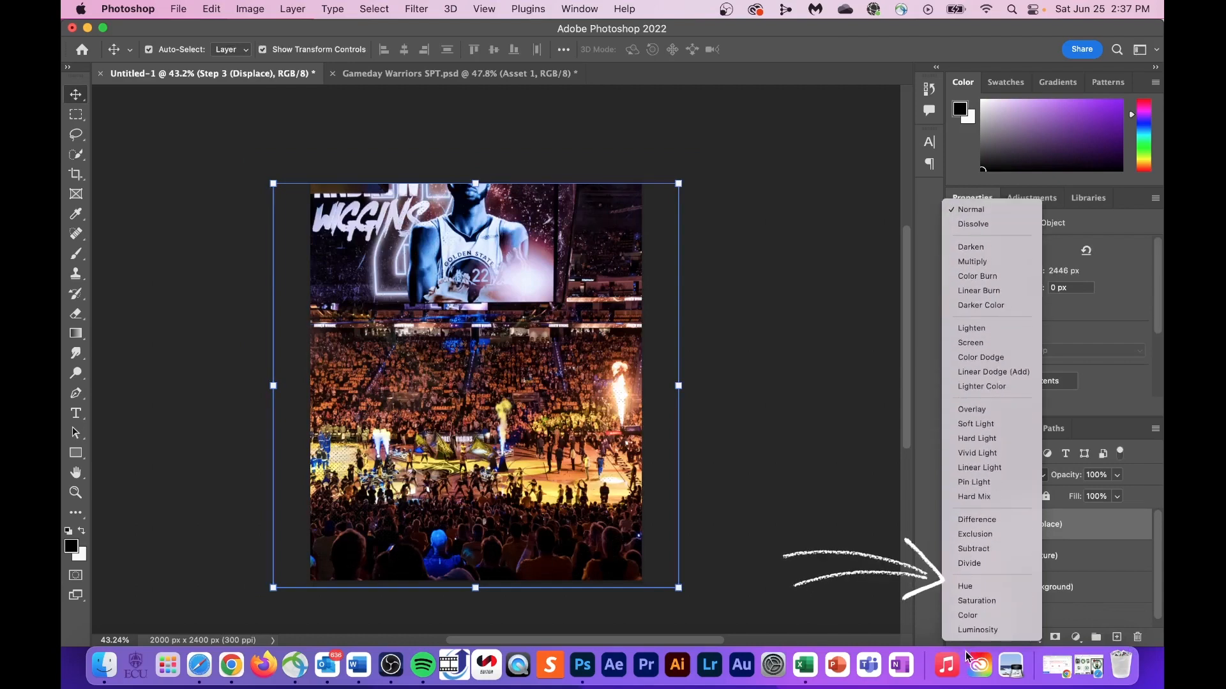
left_click(980, 535)
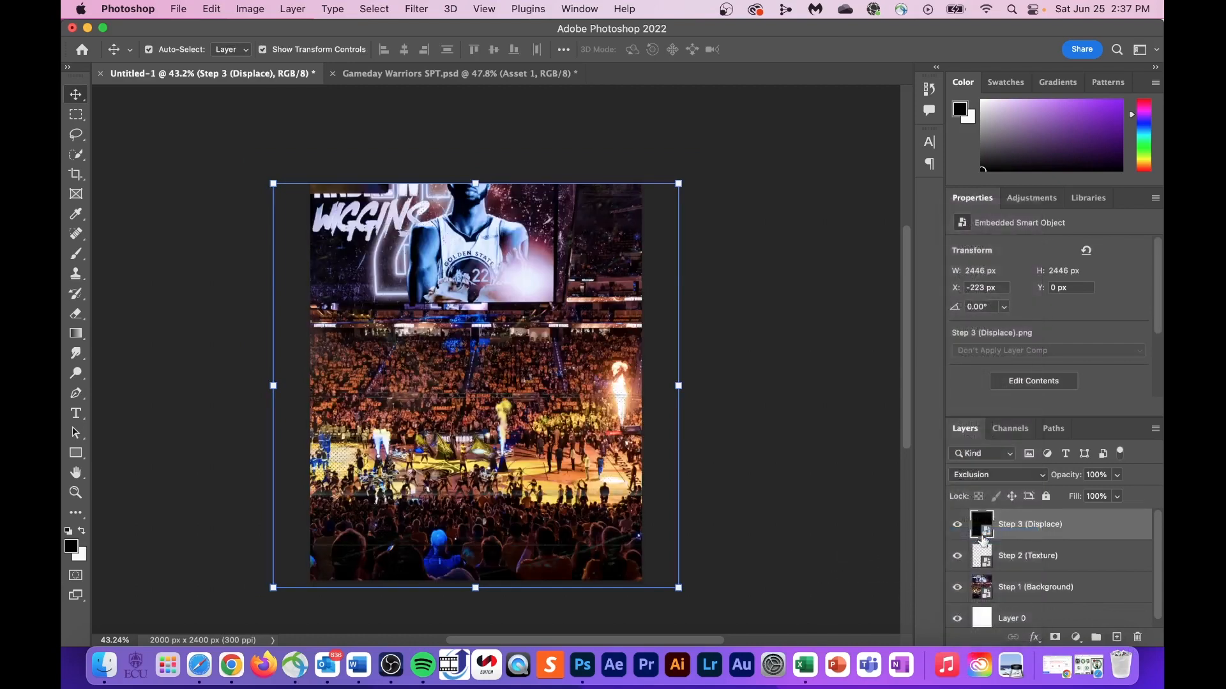
- Reduce the Step 1 (Background) layer's opacity to 17%
left_click(1098, 598)
left_click(1119, 476)
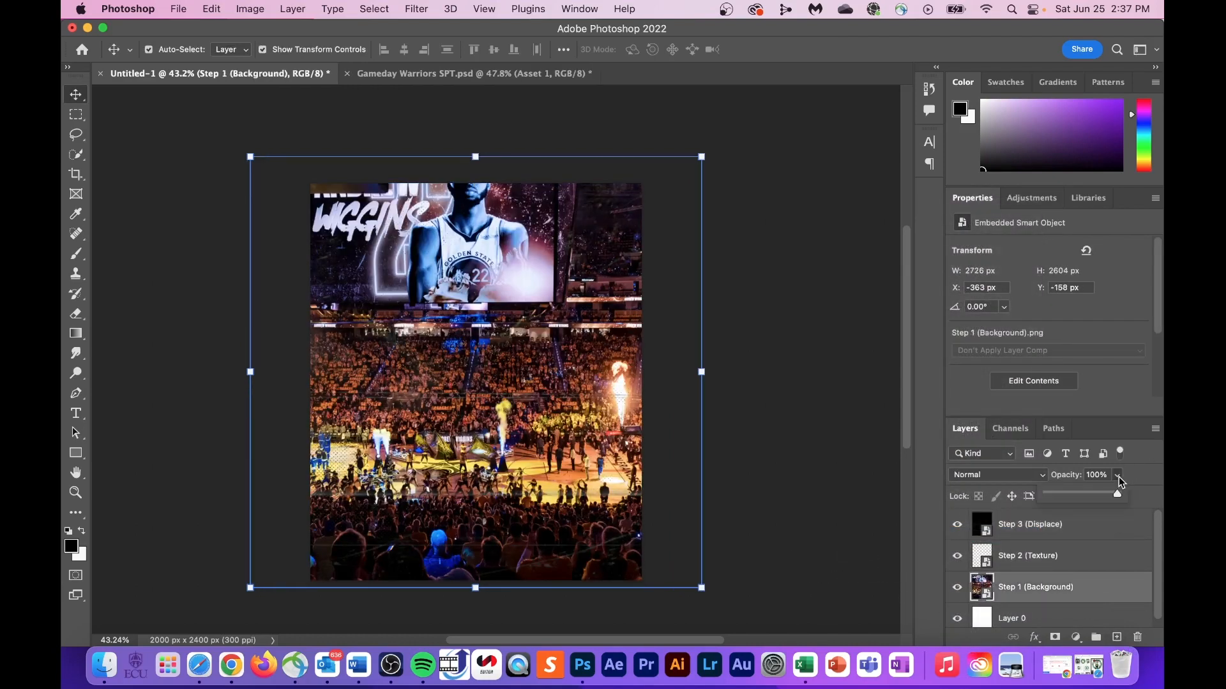
left_click_drag(1055, 494, 1058, 494)
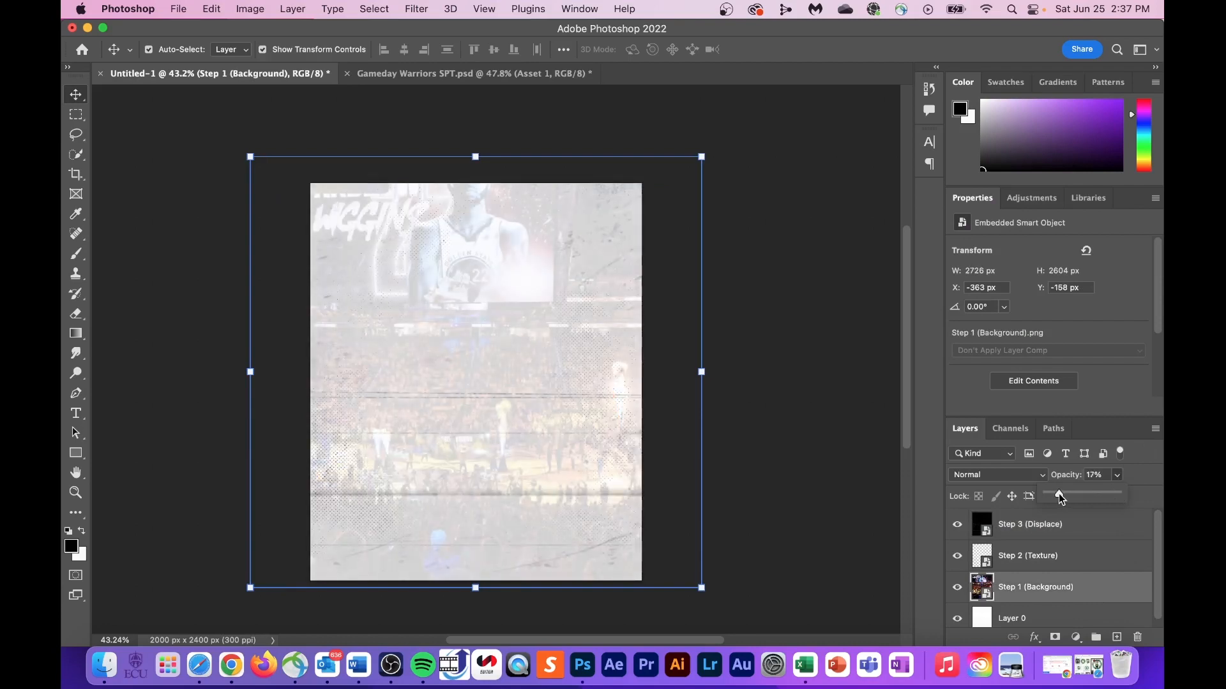
- Add a Hue/Saturation adjustment layer above Step 3 (Displace) with saturation at -100
left_click(1047, 525)
left_click(1076, 638)
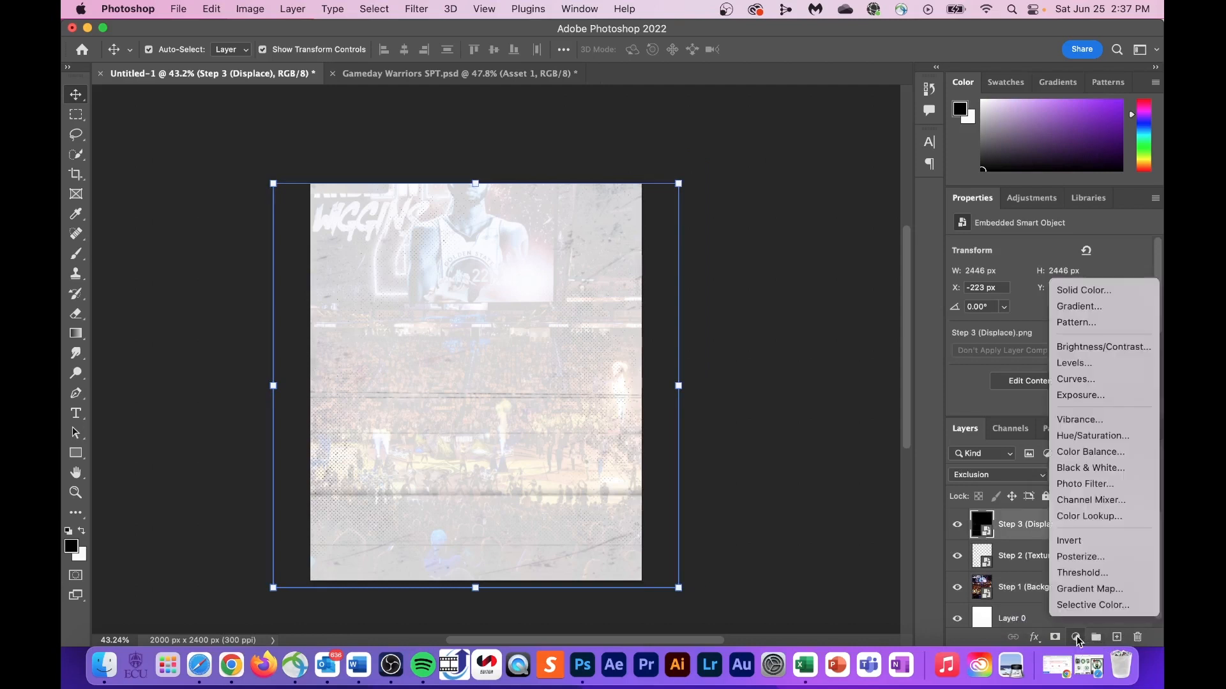
left_click(1093, 440)
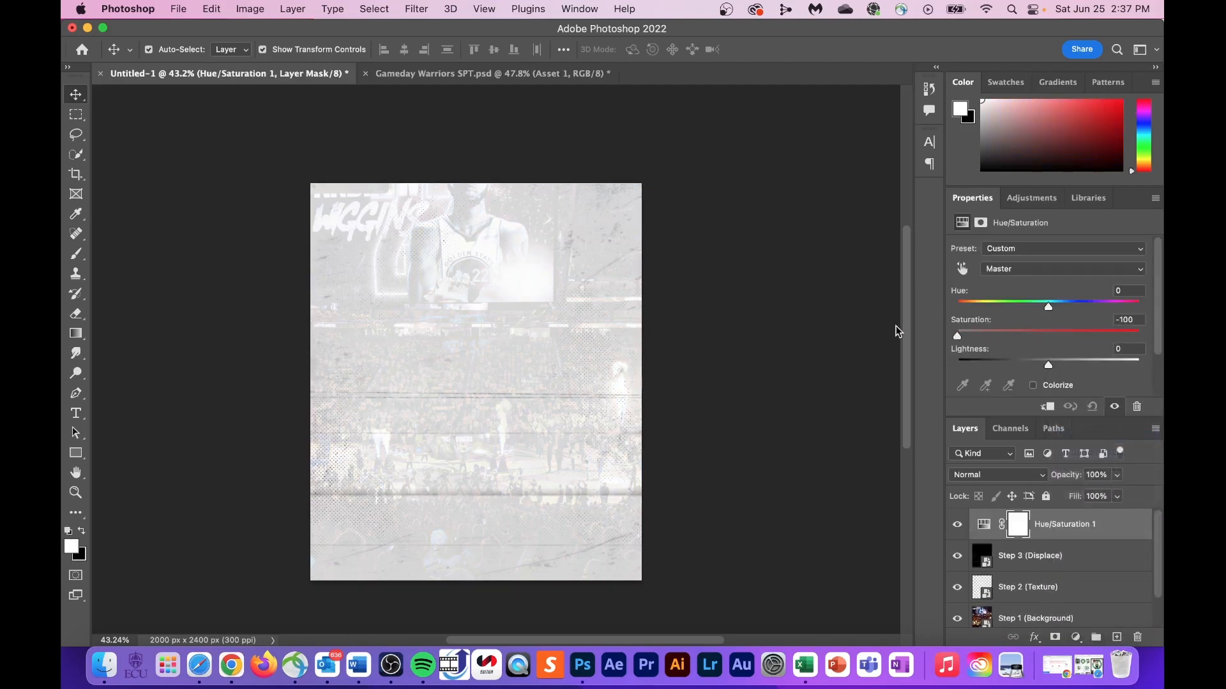
- Place Step 4 (BG Logo).png in the poster and move its layer above the Hue/Saturation adjustment
left_click(1088, 557)
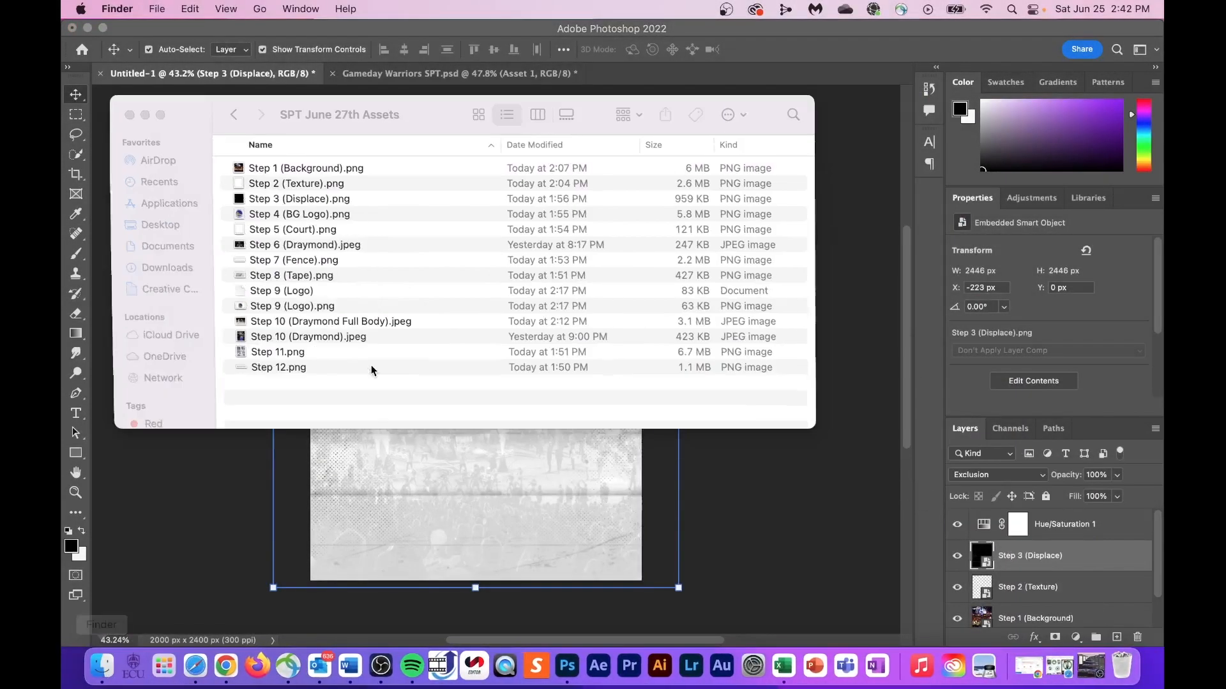
left_click_drag(273, 217, 463, 477)
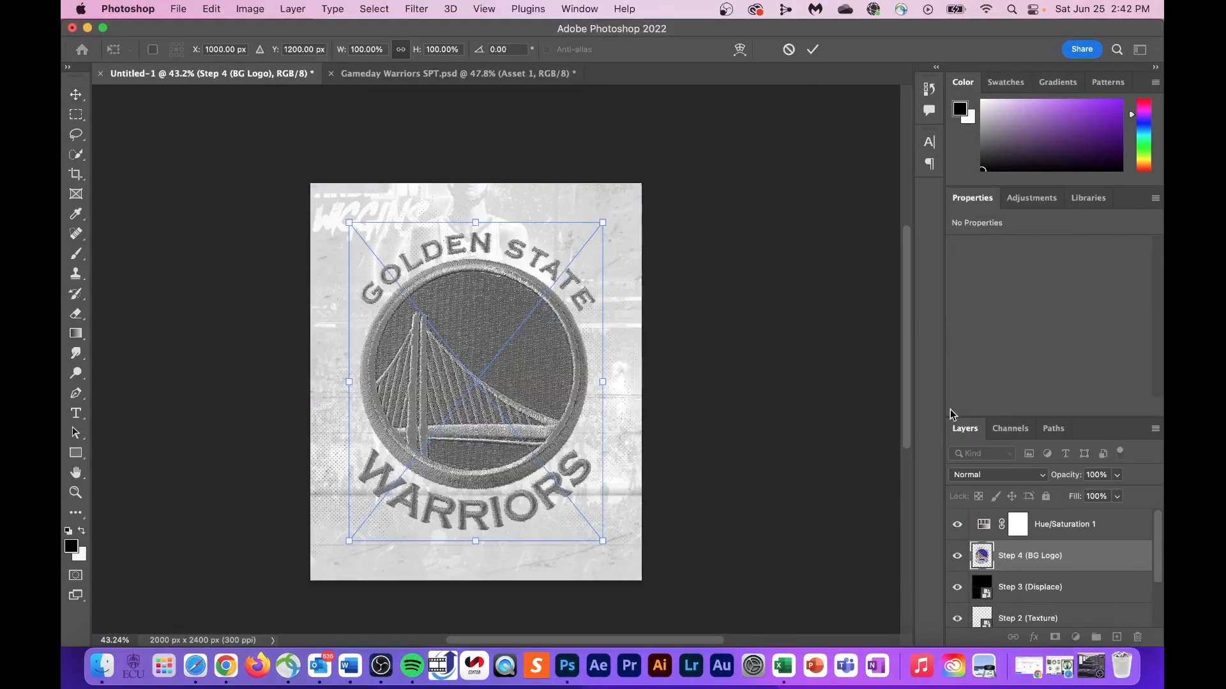
key("Return")
left_click_drag(1100, 553, 1097, 522)
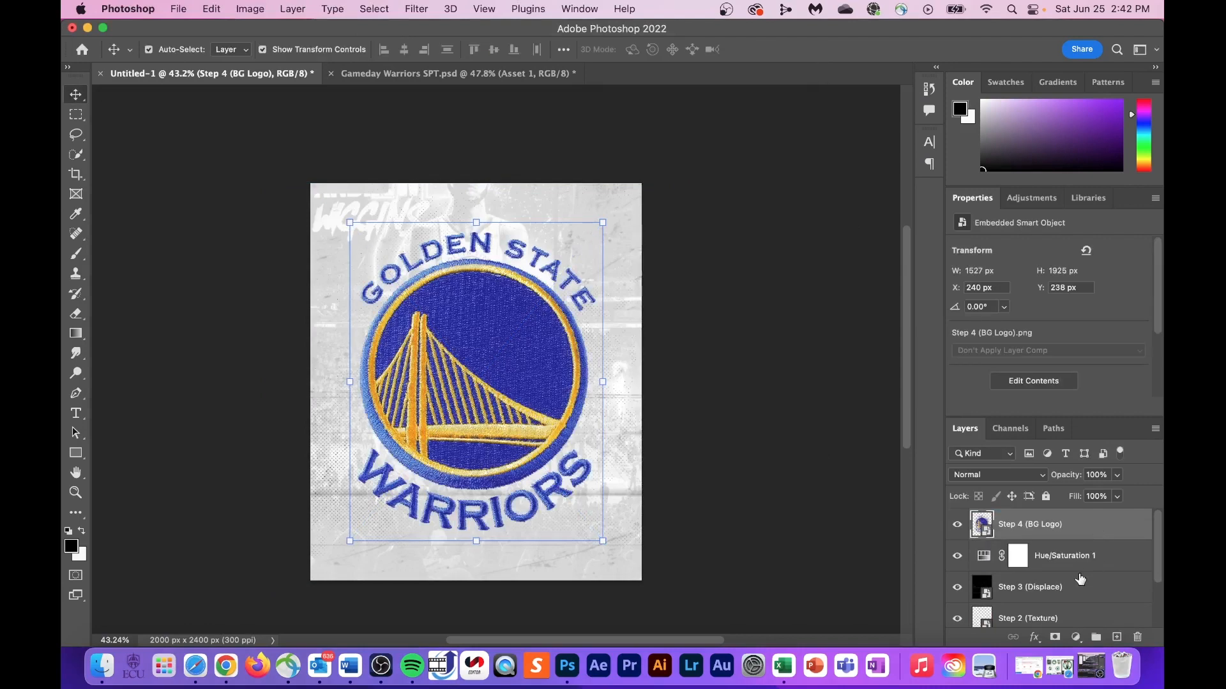
- Place Step 5 (Court).png above the background logo, with the court lines along the poster's lower edge
left_click(101, 679)
left_click(315, 230)
left_click_drag(314, 230, 517, 555)
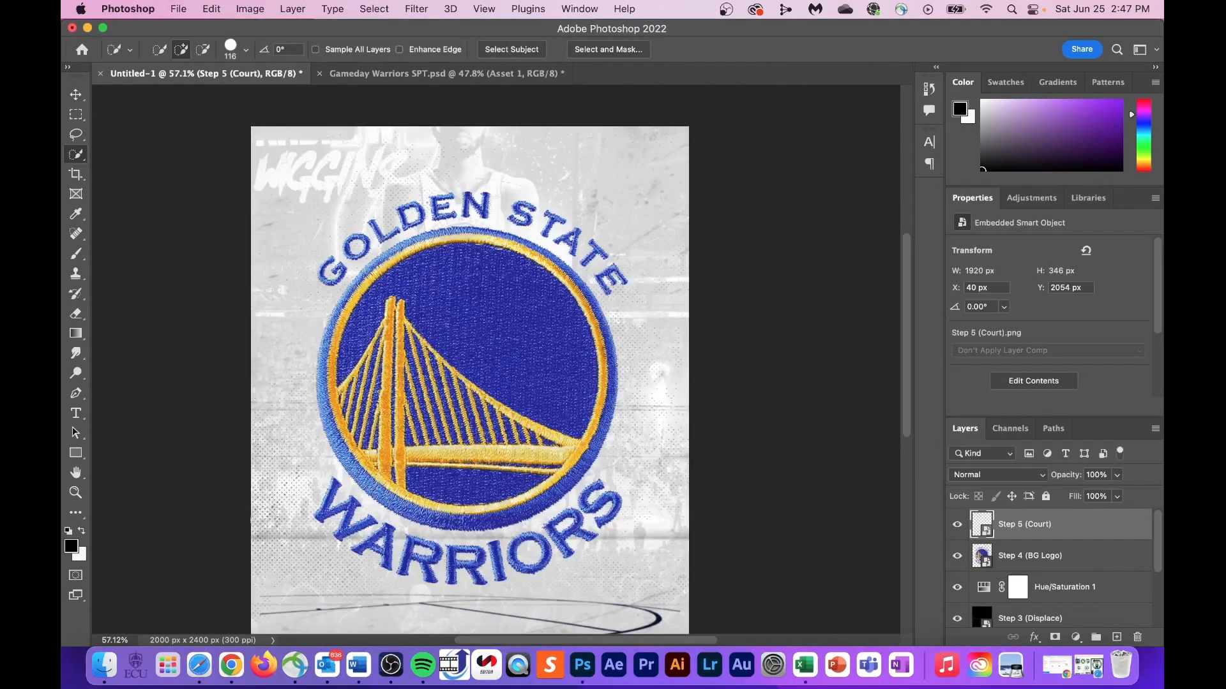
- Place the Step 6.png player cutout above the court layer at 100% scale
left_click(104, 665)
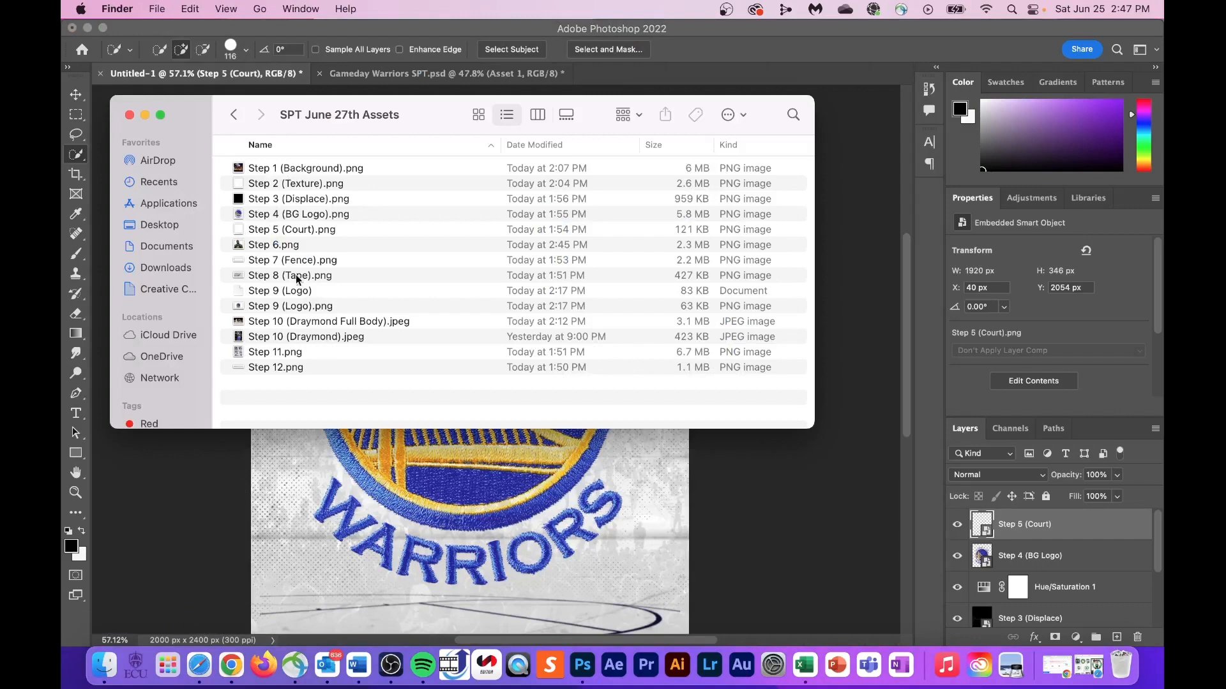
left_click_drag(296, 245, 500, 481)
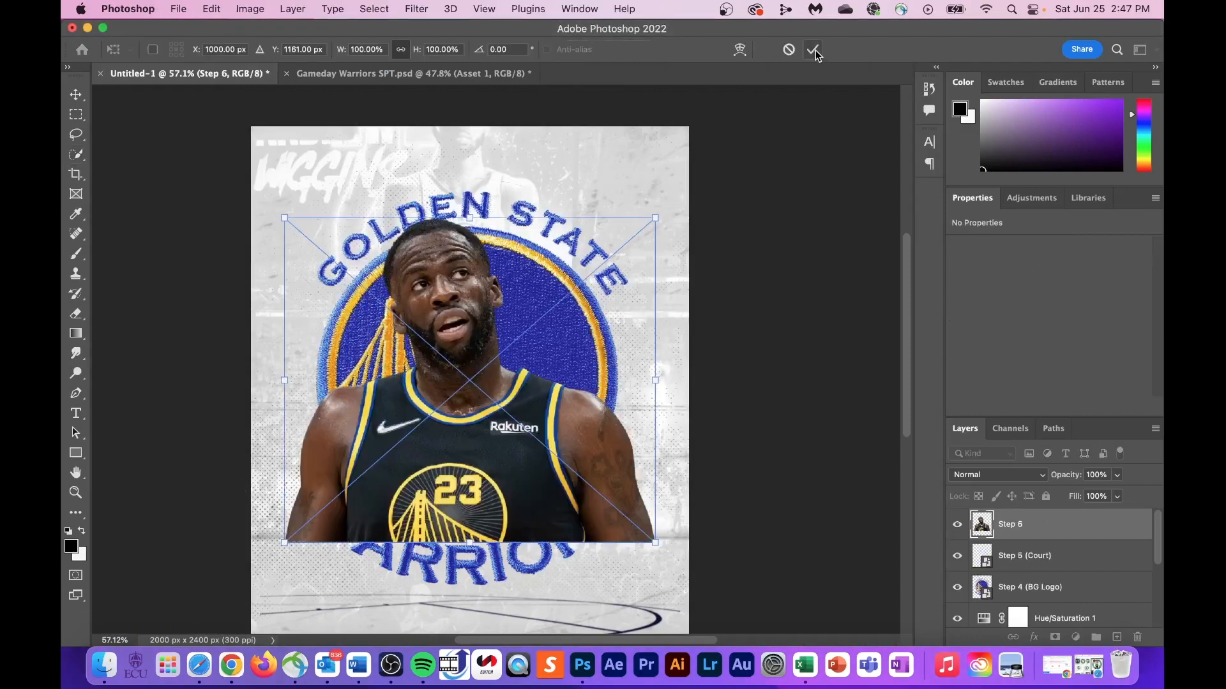
left_click(813, 50)
- Place Step 7 (Fence).png across the poster above the player cutout
left_click(105, 665)
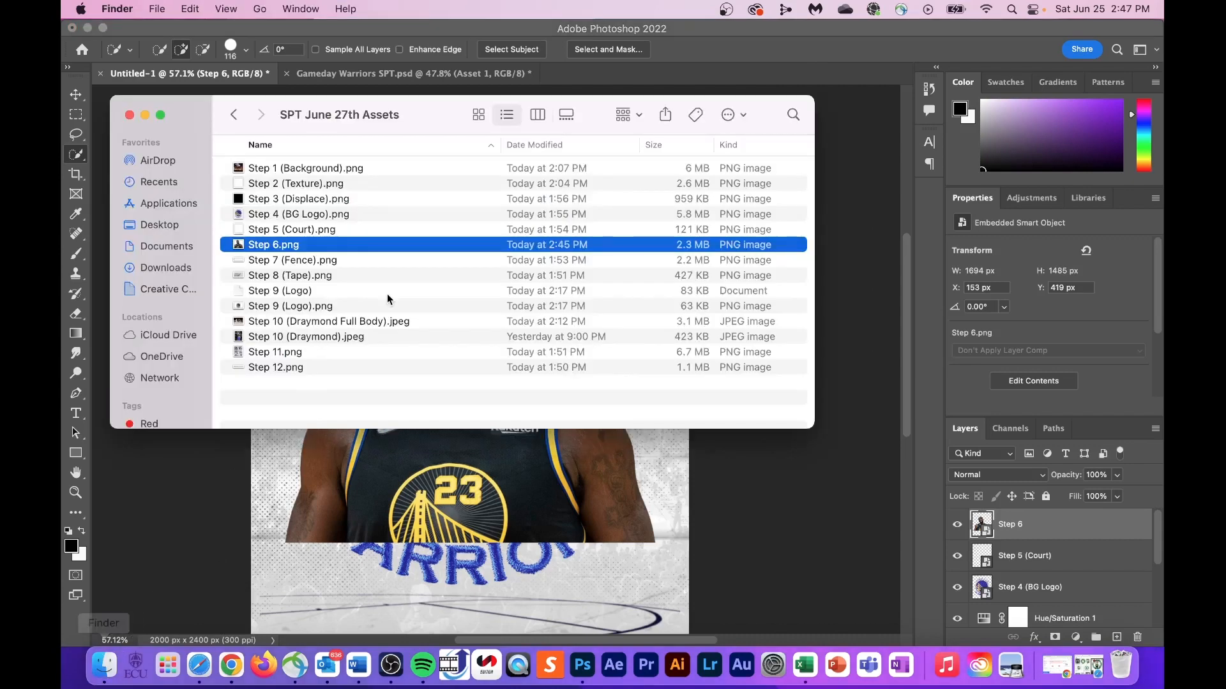
left_click_drag(314, 255, 438, 489)
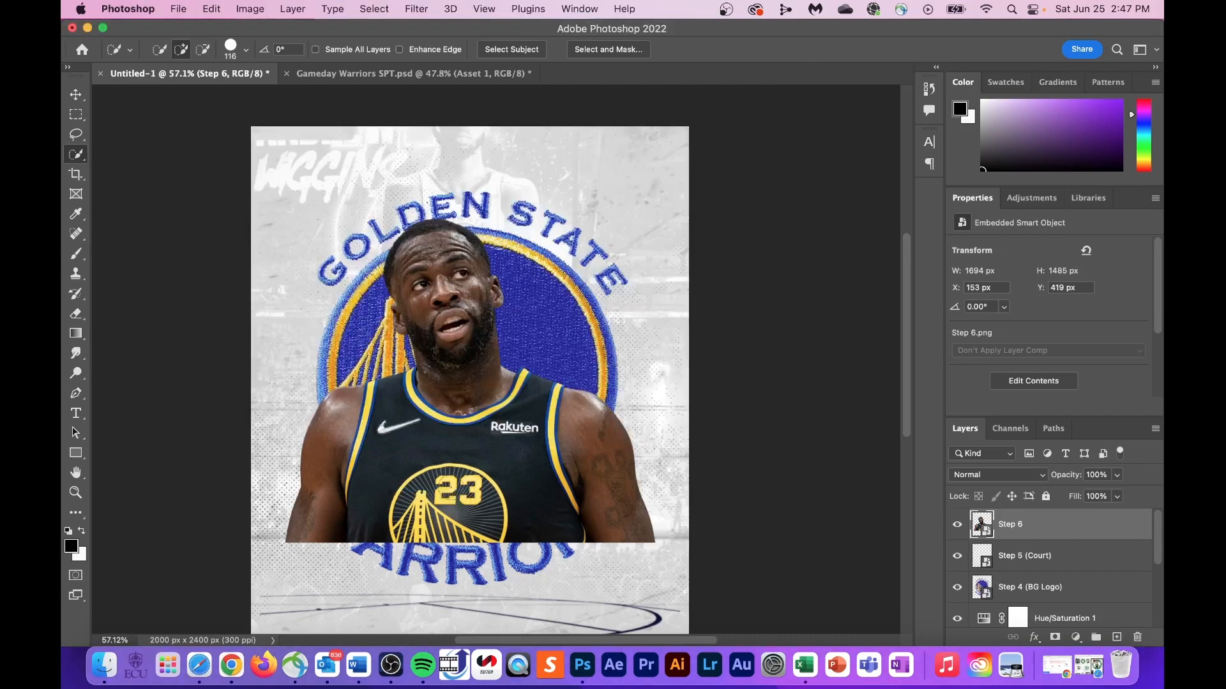
left_click(812, 49)
- Move the Step 6 player cutout up over the logo to about X 186 px, Y 58 px
left_click(1042, 559)
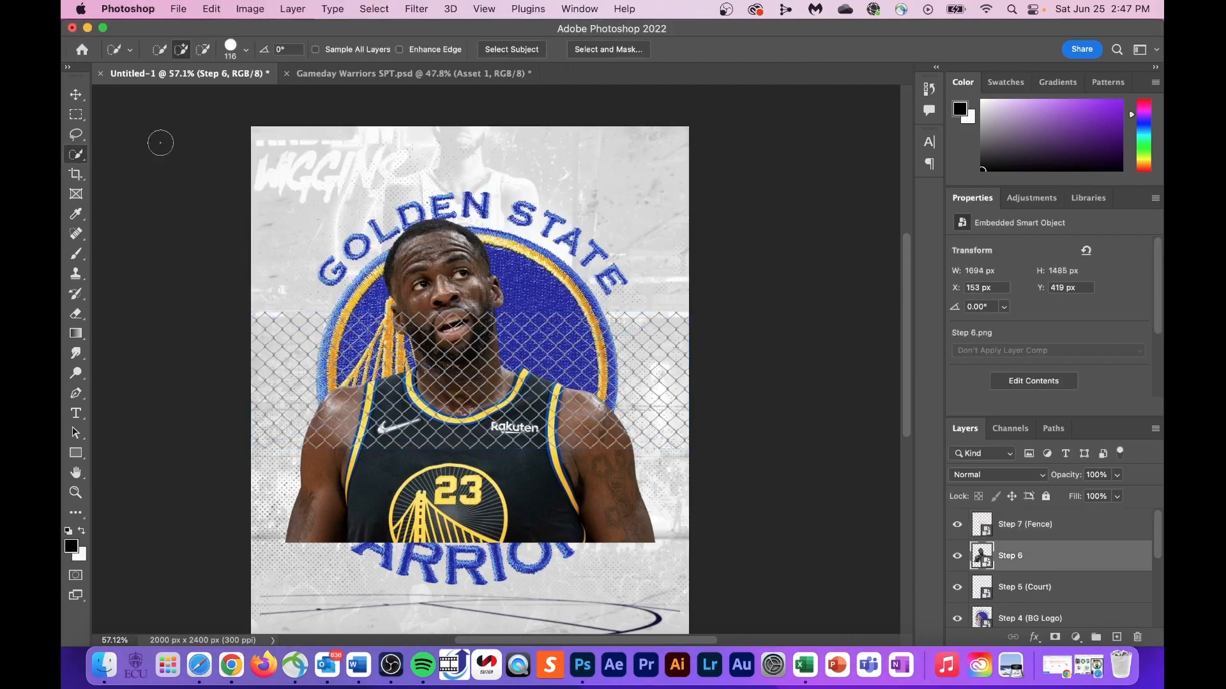
left_click(76, 95)
left_click(654, 219)
left_click_drag(470, 274, 485, 198)
left_click(812, 50)
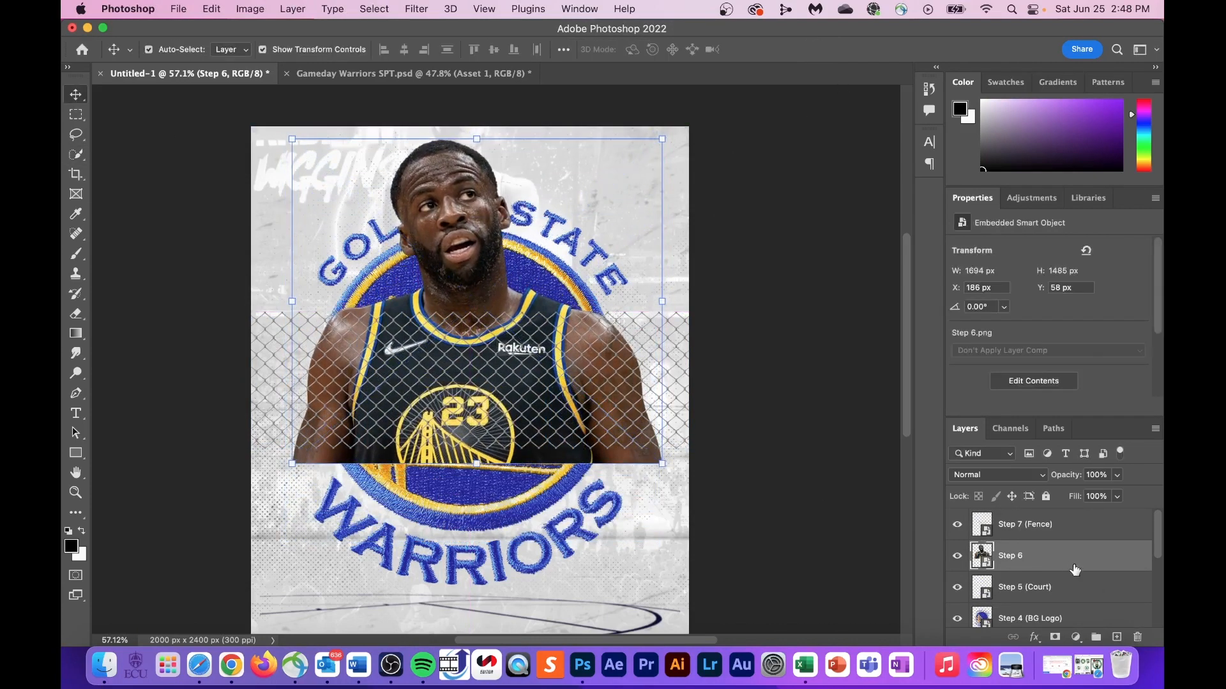
- Add a layer mask to Step 6 and fade the player's lower edge with a soft black 428 px brush at 0% hardness
left_click(1056, 638)
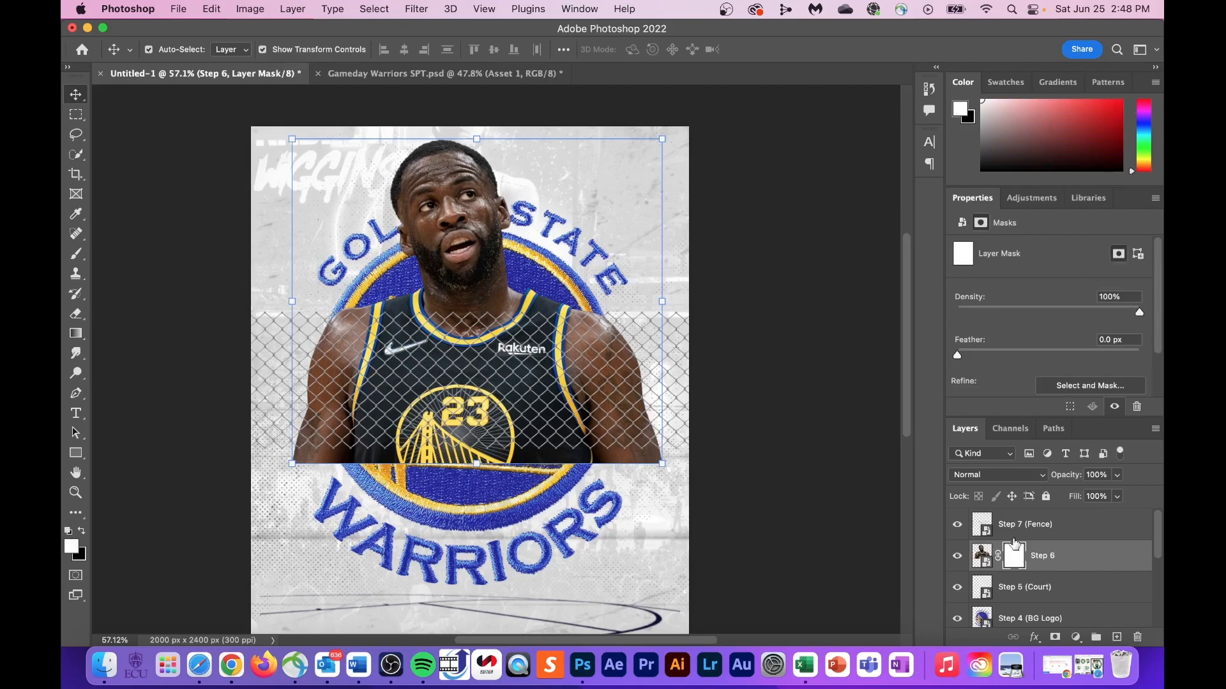
left_click(82, 258)
left_click(83, 532)
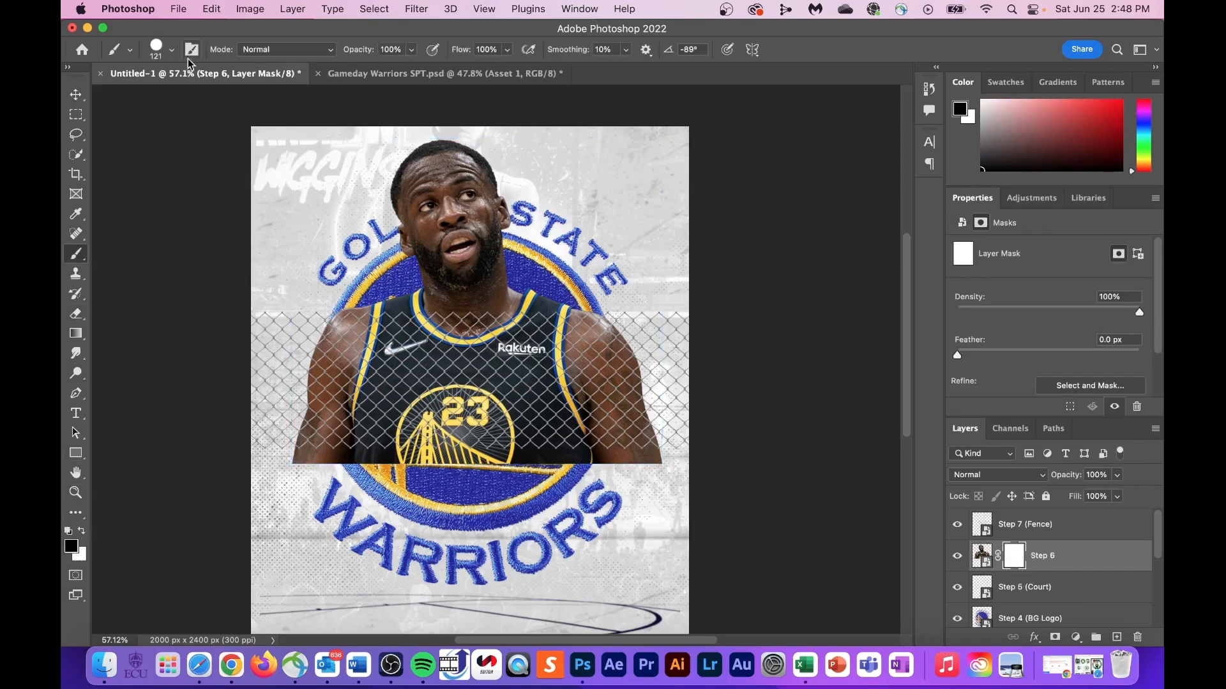
left_click(171, 49)
left_click_drag(194, 132, 146, 132)
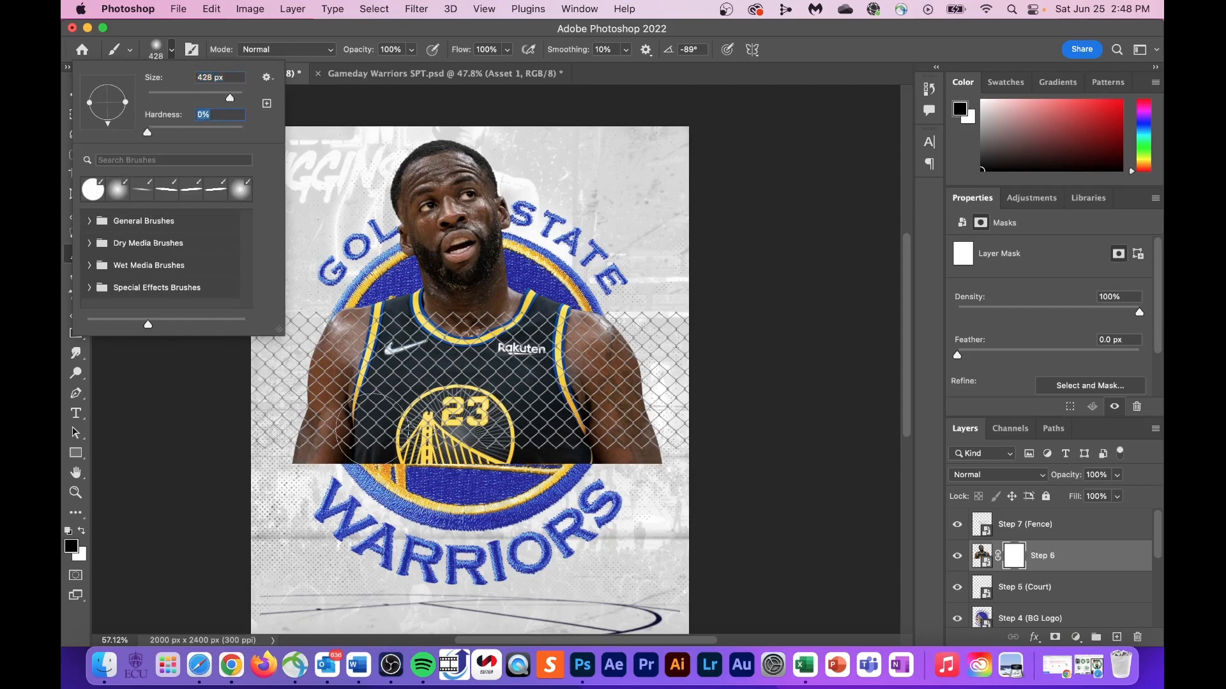
mouse_move(211, 562)
left_mouse_down()
mouse_move(246, 549)
mouse_move(263, 560)
mouse_move(524, 542)
mouse_move(332, 543)
mouse_move(714, 549)
mouse_move(357, 542)
mouse_move(472, 548)
mouse_move(374, 543)
mouse_move(630, 526)
mouse_move(619, 542)
left_mouse_up()
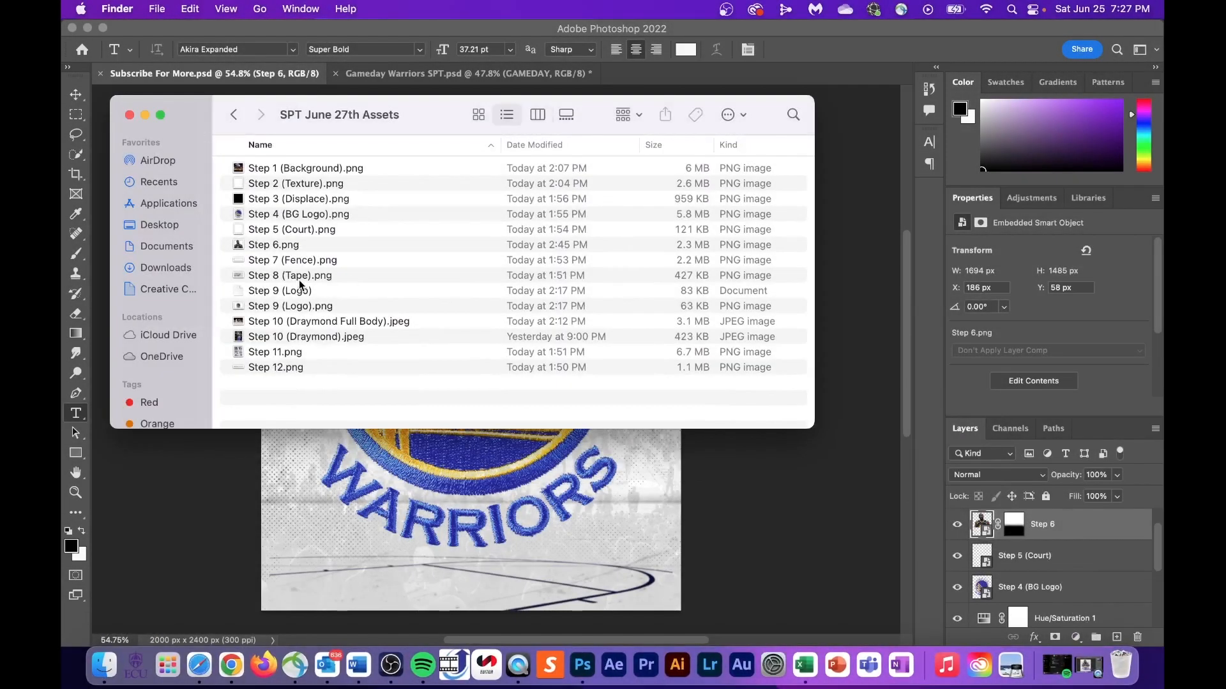
- Place Step 8 (Tape).png across the player's chest, directly above the Step 6 layer
left_click_drag(299, 280, 509, 515)
left_click(814, 50)
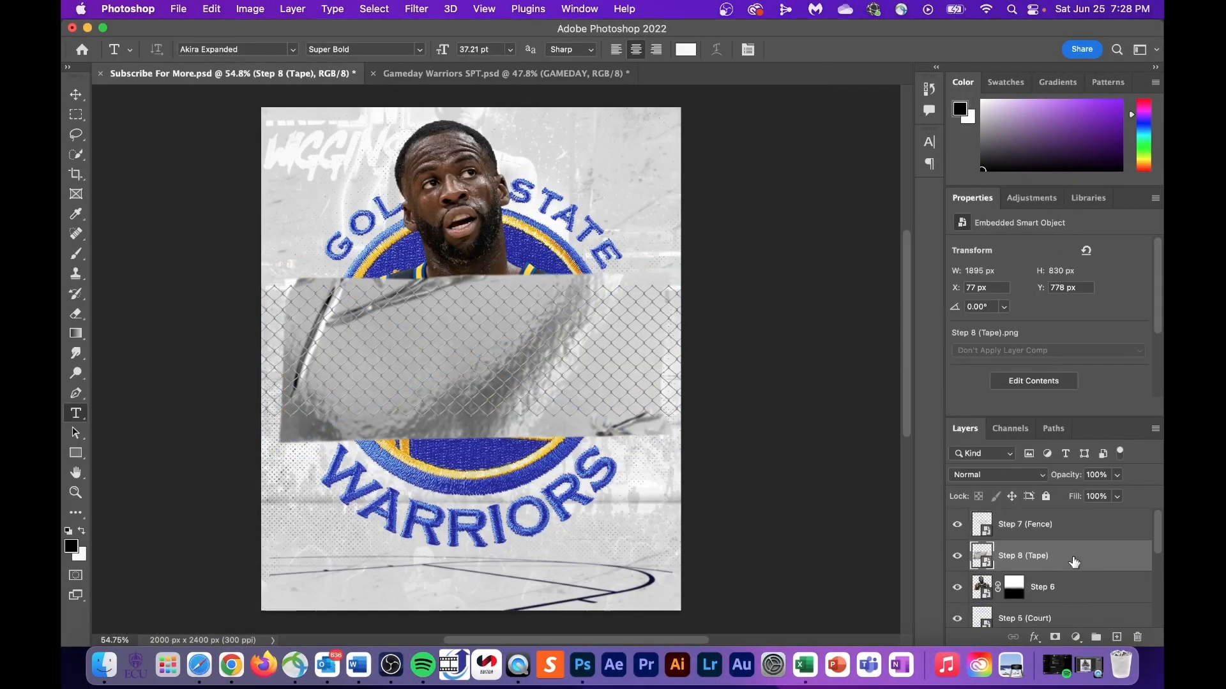
- Place the two Step 9 (Logo) files from the assets folder in the poster
left_click(104, 665)
left_click_drag(307, 292, 434, 492)
left_click(812, 50)
left_click(293, 309)
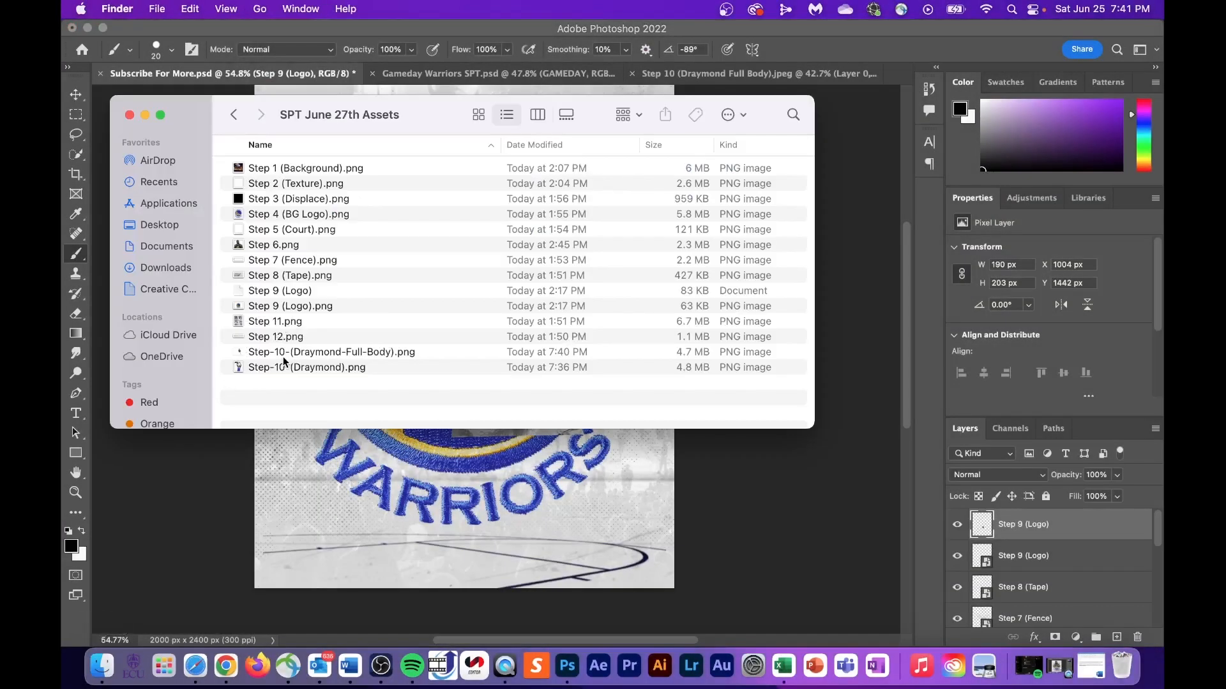
- Place both Step-10 Draymond images and shrink the dunking cutout to about 8.45%, positioned at the poster's lower right beneath the tape
left_click_drag(284, 362, 480, 533)
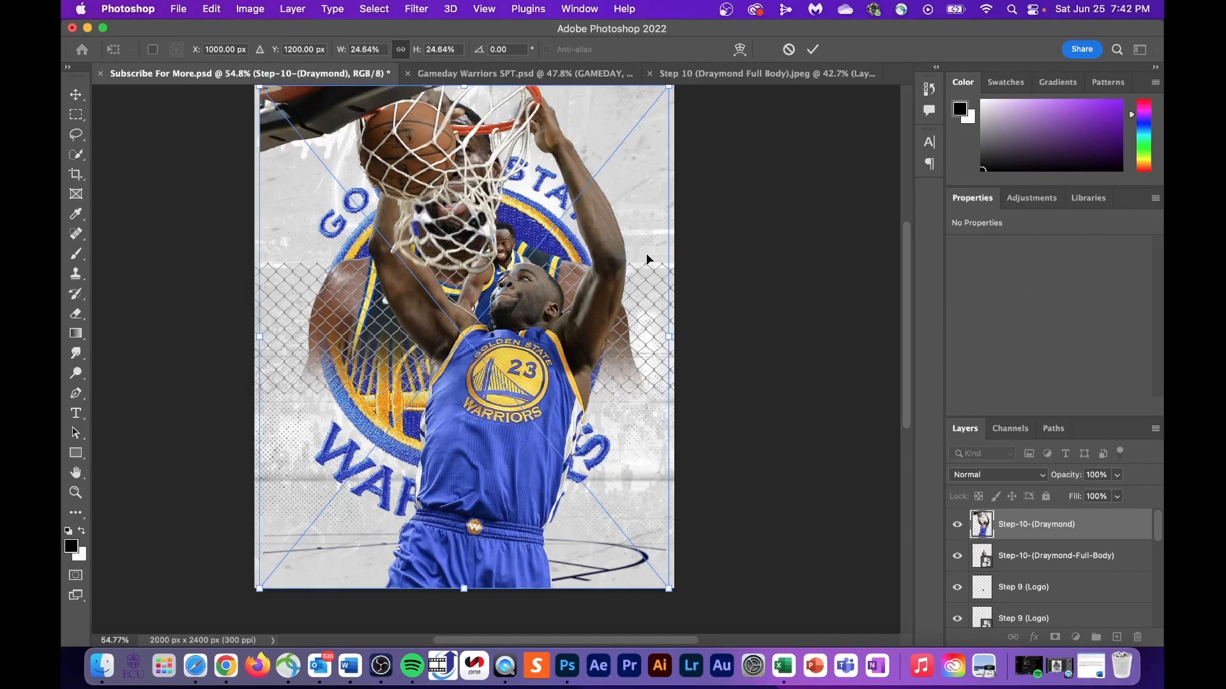
left_click_drag(670, 193, 371, 326)
left_click_drag(283, 319, 514, 485)
left_click_drag(600, 567, 610, 600)
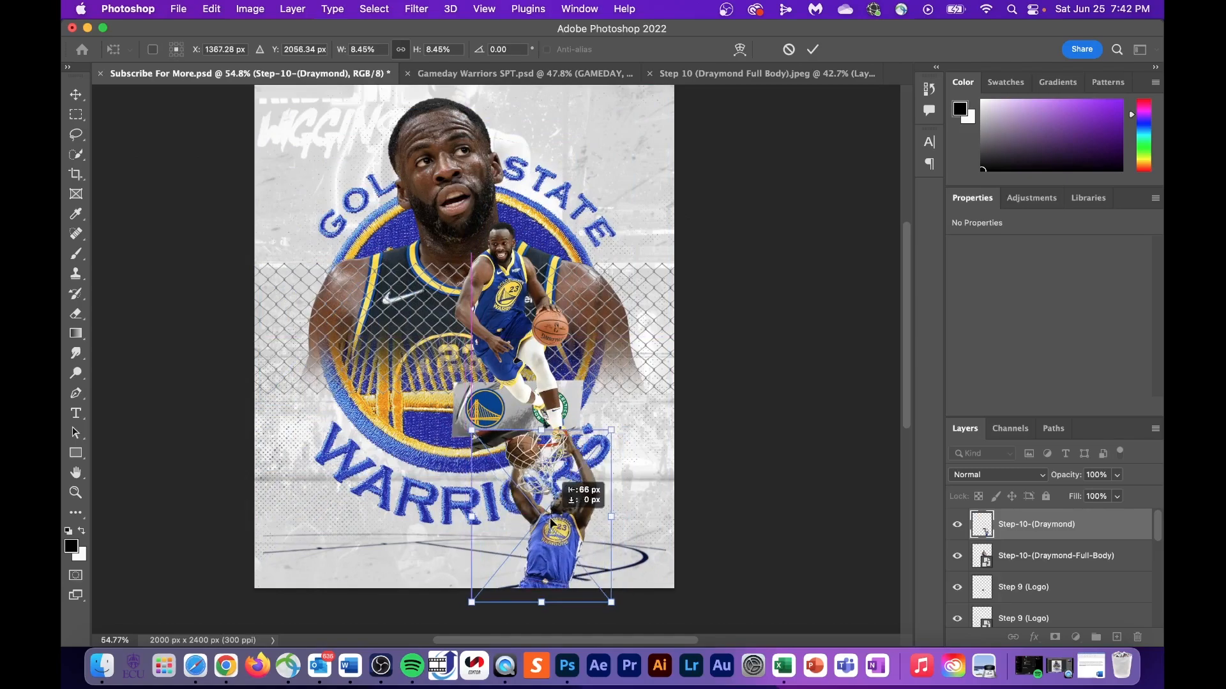
key("Return")
- Move the Step-10-(Draymond-Full-Body) cutout to the left side of the poster beside the large player and enlarge it
left_click(976, 556)
key("super+t")
left_click_drag(498, 319, 357, 429)
left_click_drag(534, 306, 585, 226)
left_click_drag(375, 381, 352, 391)
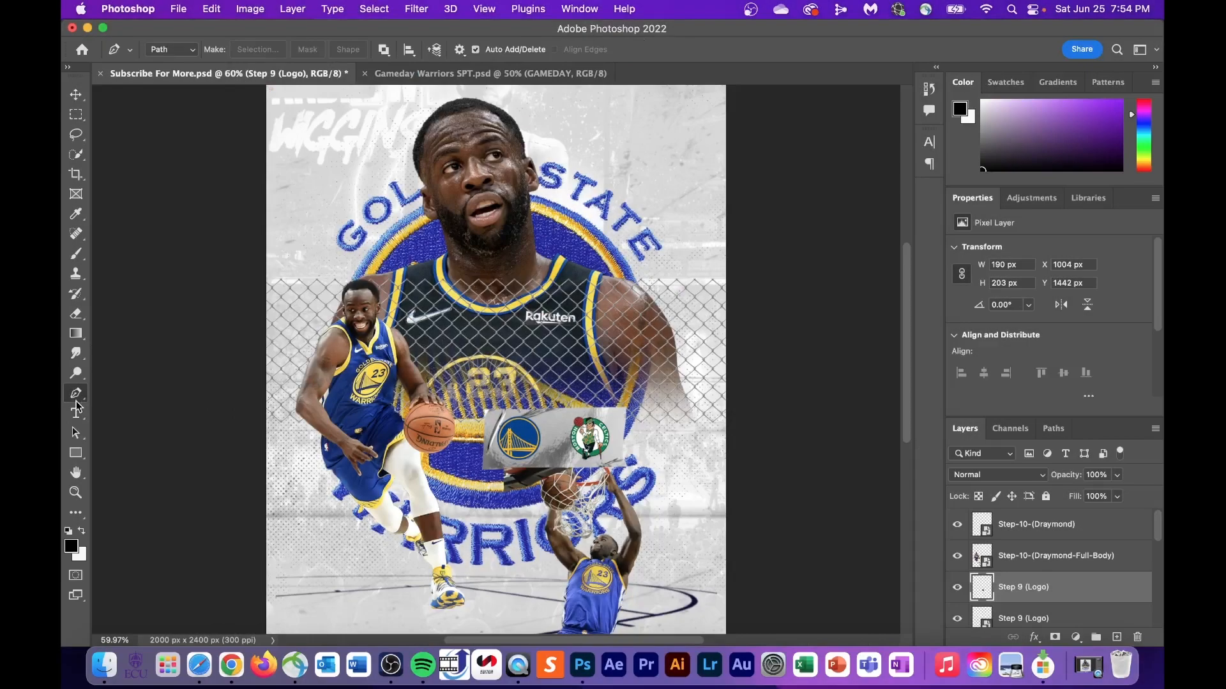
- Start a text layer above the Step 9 logo layers and install Akira Expanded Demo.otf from the akira_expanded assets folder
left_click(76, 414)
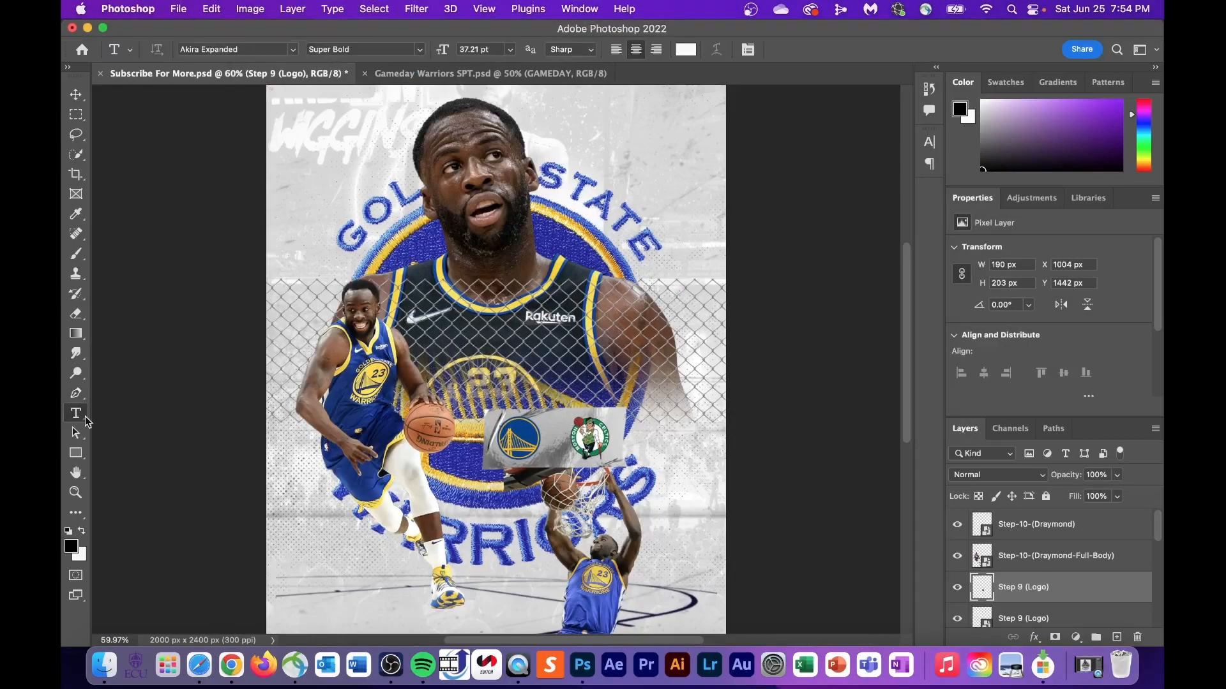
left_click(436, 351)
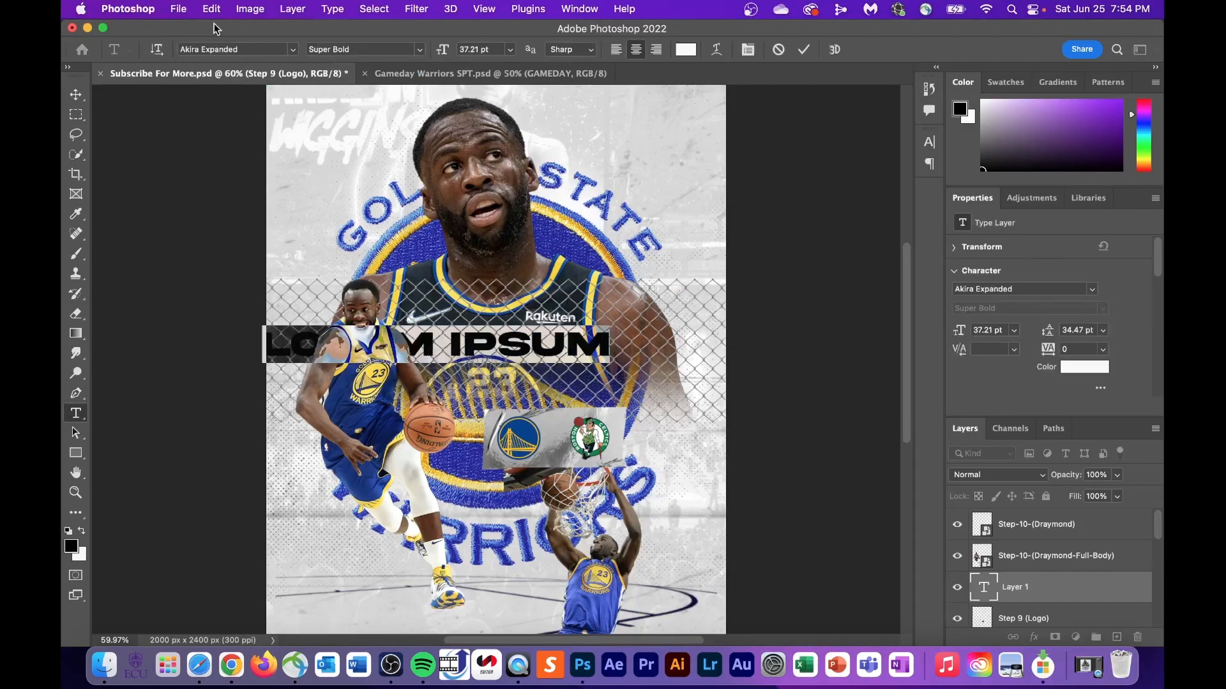
left_click(104, 665)
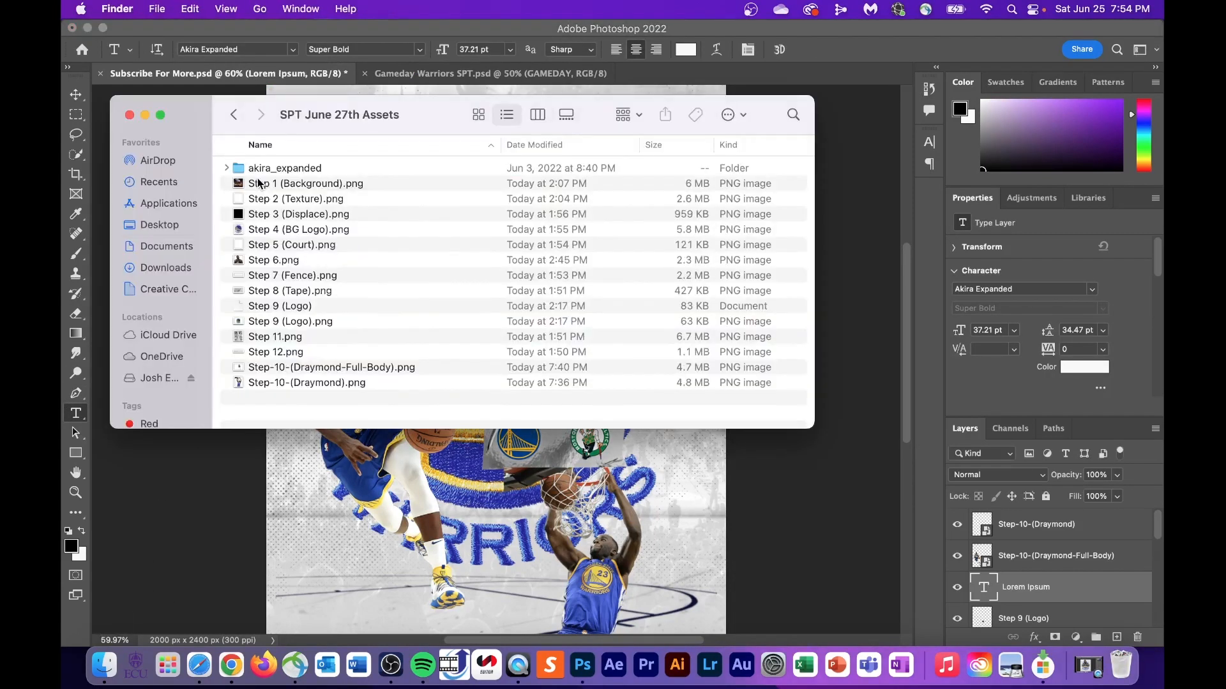
double_click(268, 168)
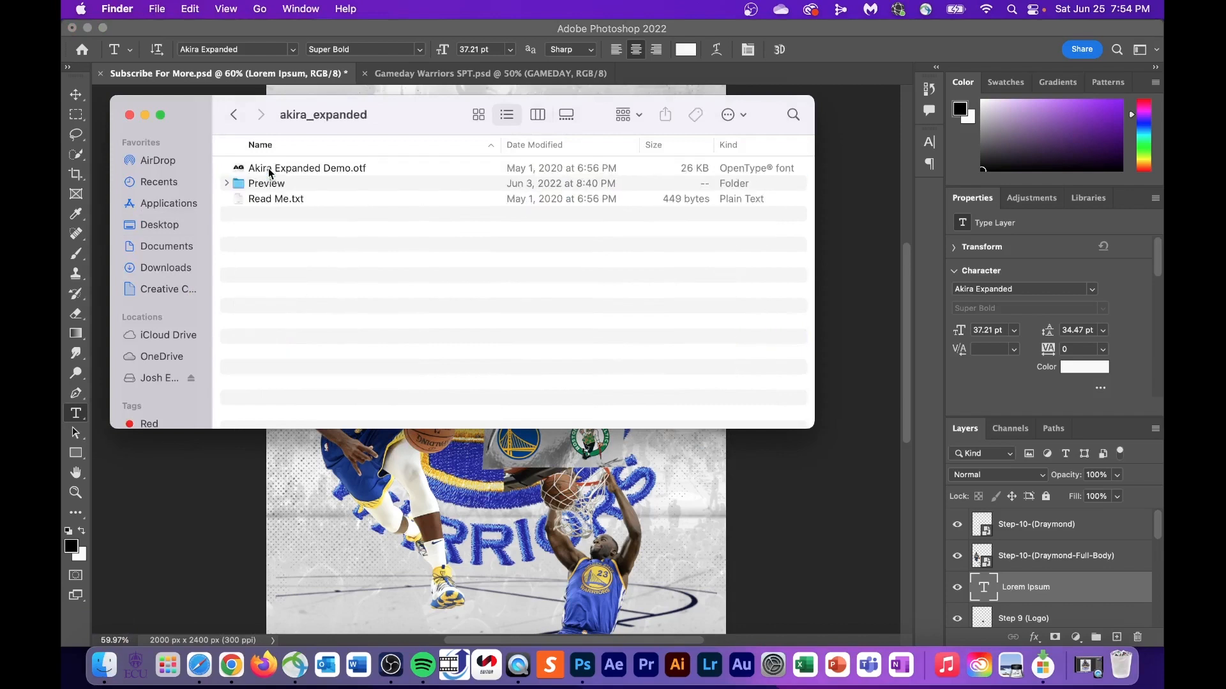
double_click(305, 167)
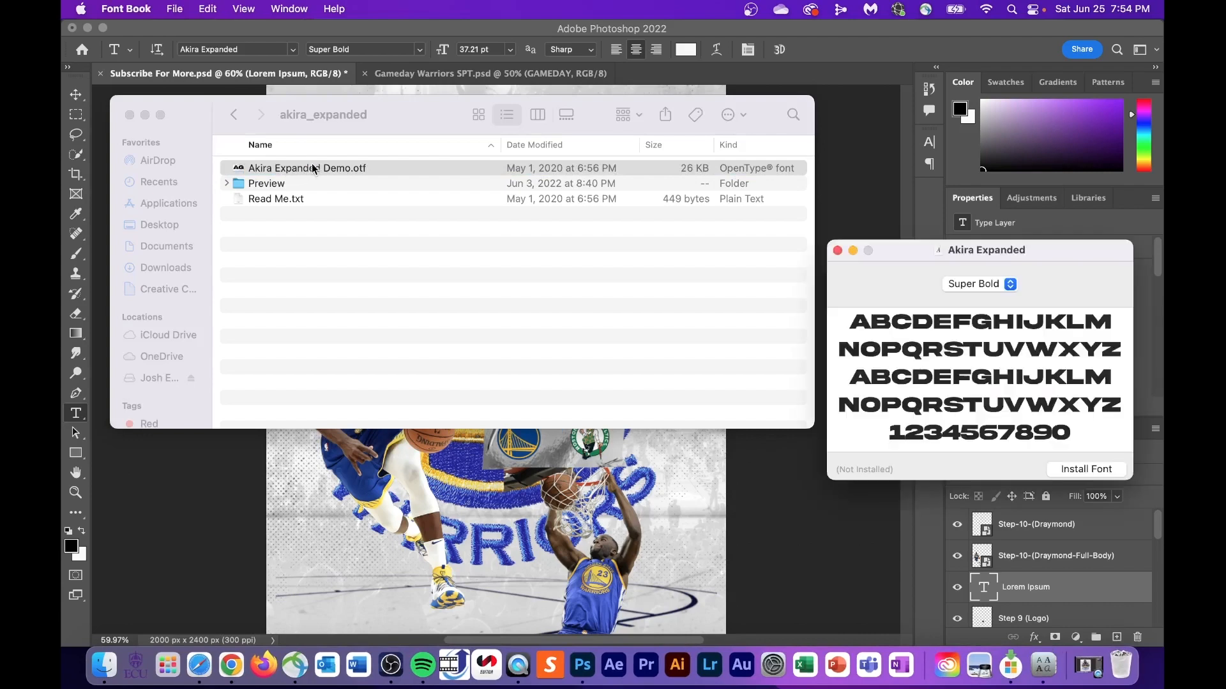
left_click(1089, 468)
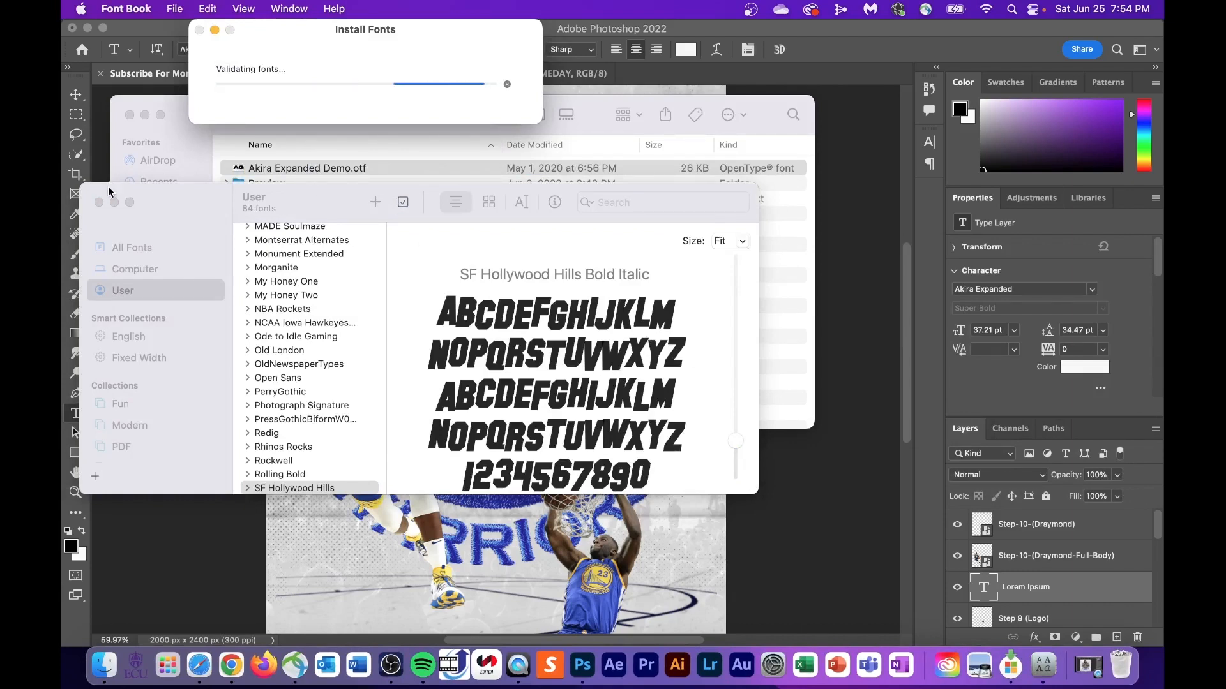
left_click(99, 202)
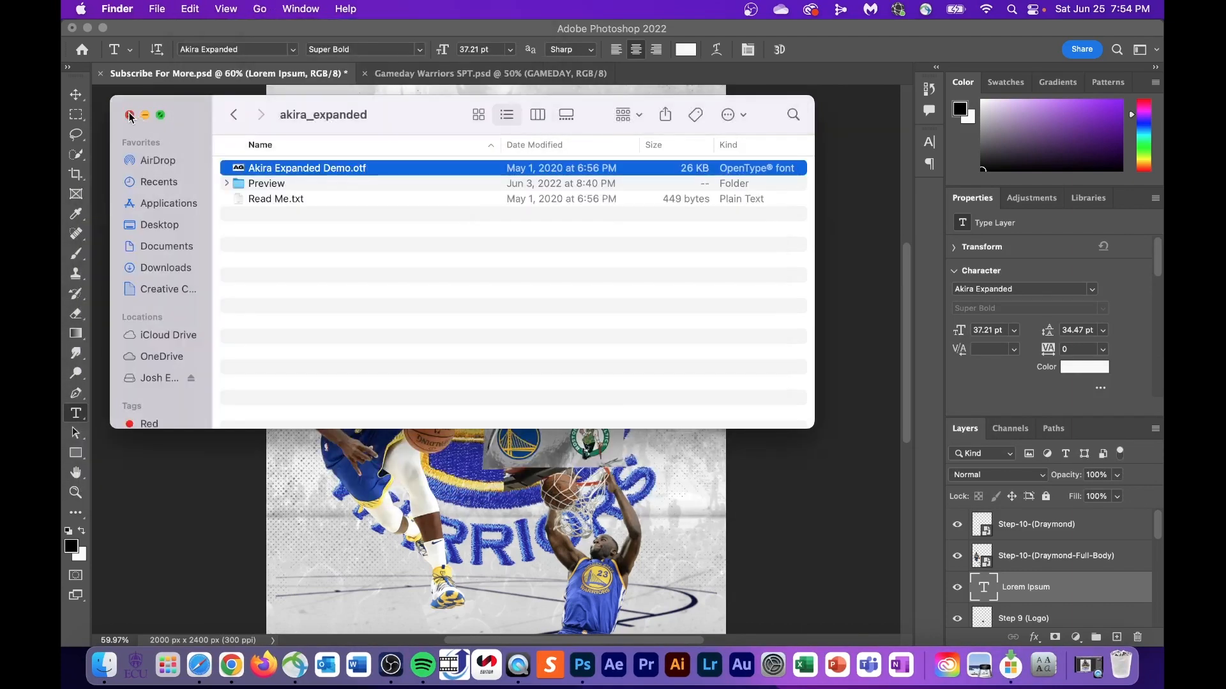
left_click(130, 115)
- Replace the placeholder text with "Gameday" and scale it to about 70 pt across the poster's width, behind the full-body player
key("super+t")
key("Return")
type("Gamead")
key("BackSpace")
key("BackSpace")
type("day")
key("super+t")
left_click_drag(568, 350, 733, 301)
left_click(838, 49)
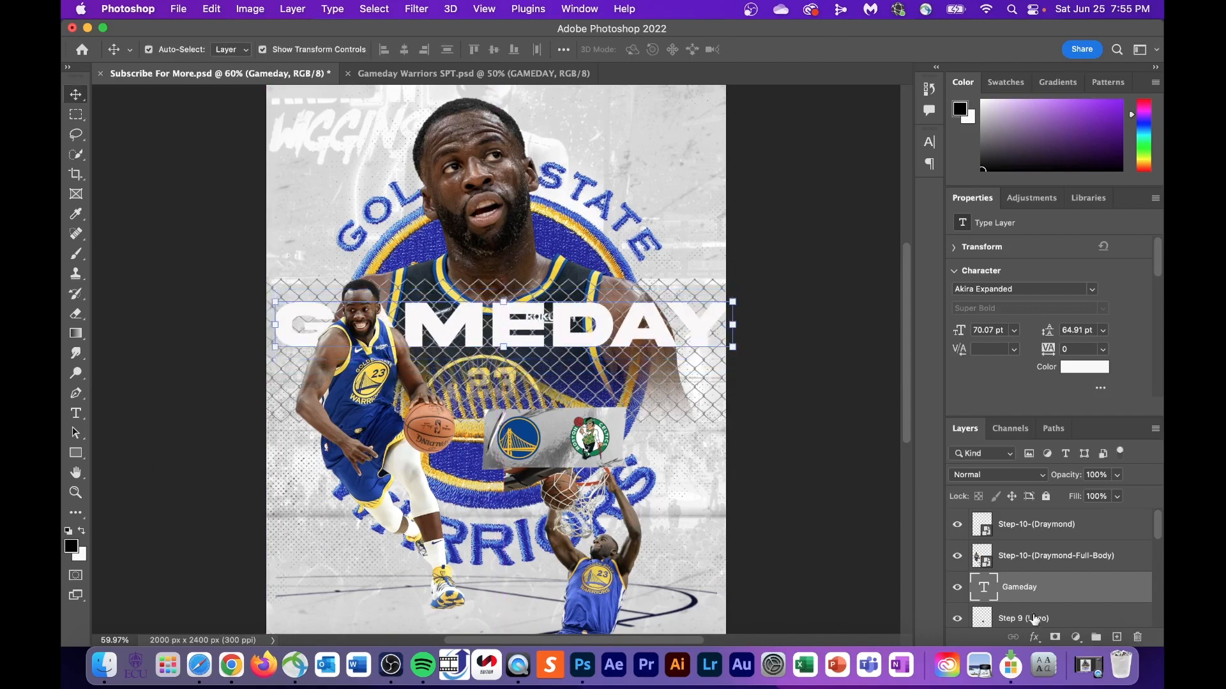
- Style the Gameday text with a 21 px distance drop shadow, 74% Emboss bevel with reduced texture depth, and 6 px inside stroke
left_click(1035, 640)
left_click(1053, 609)
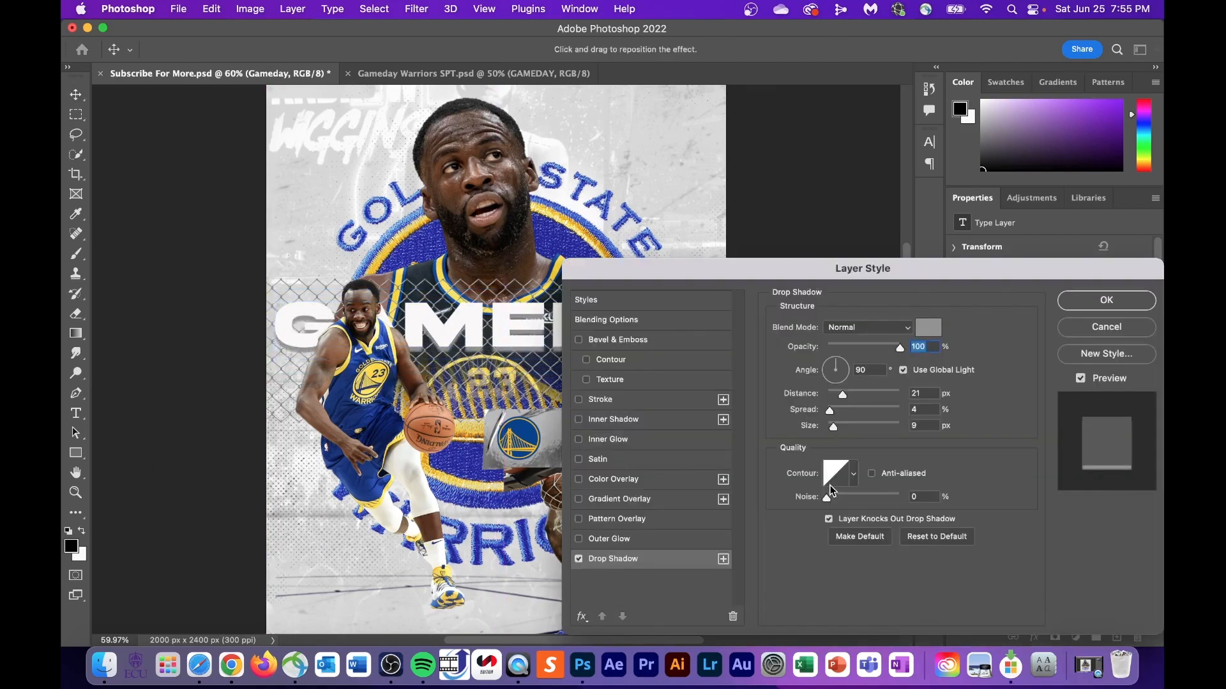
left_click(579, 339)
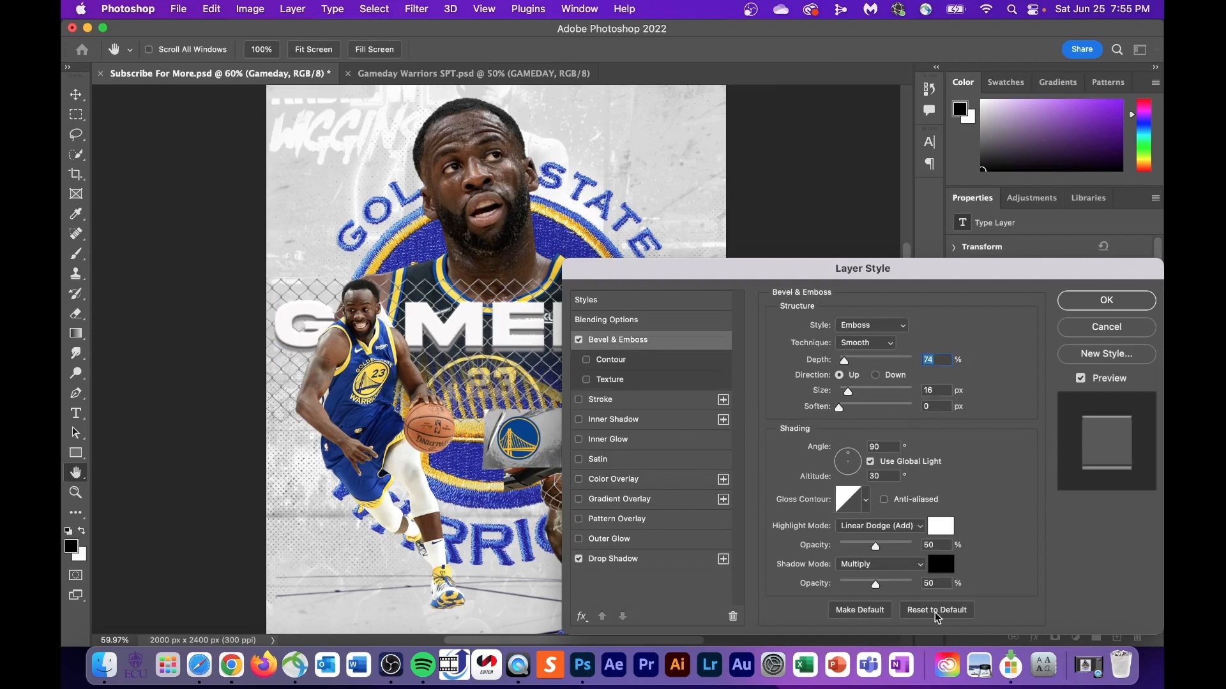
left_click(585, 379)
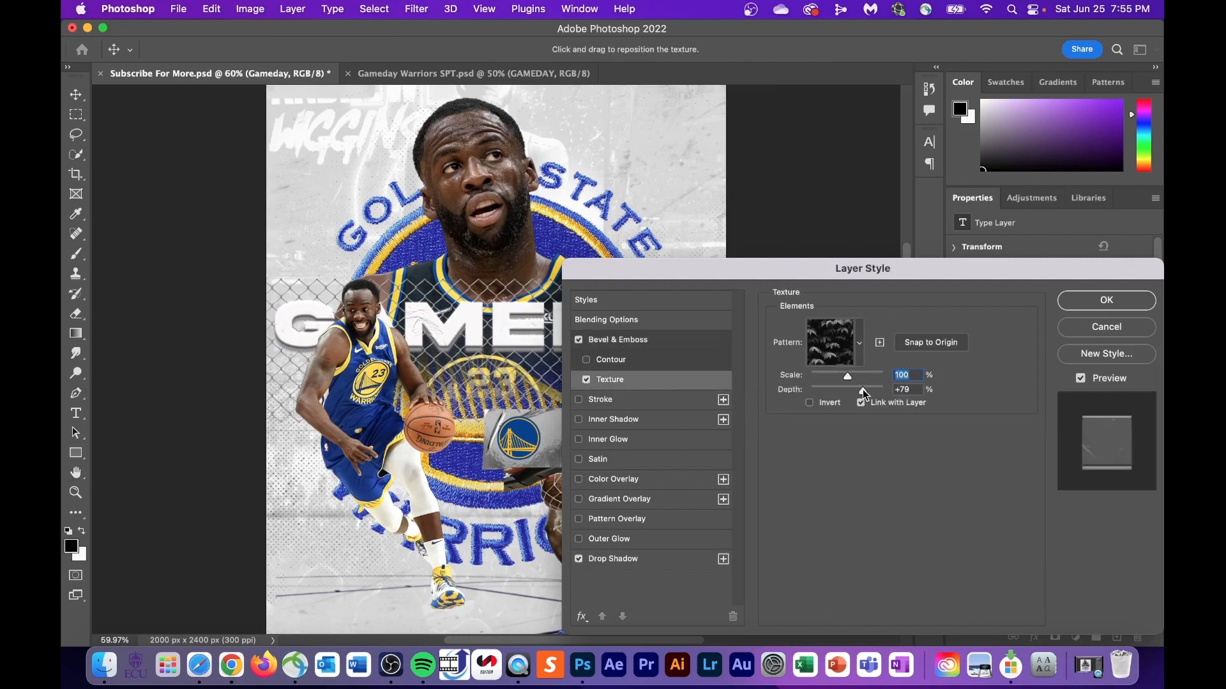
left_click_drag(863, 390, 857, 390)
left_click(600, 407)
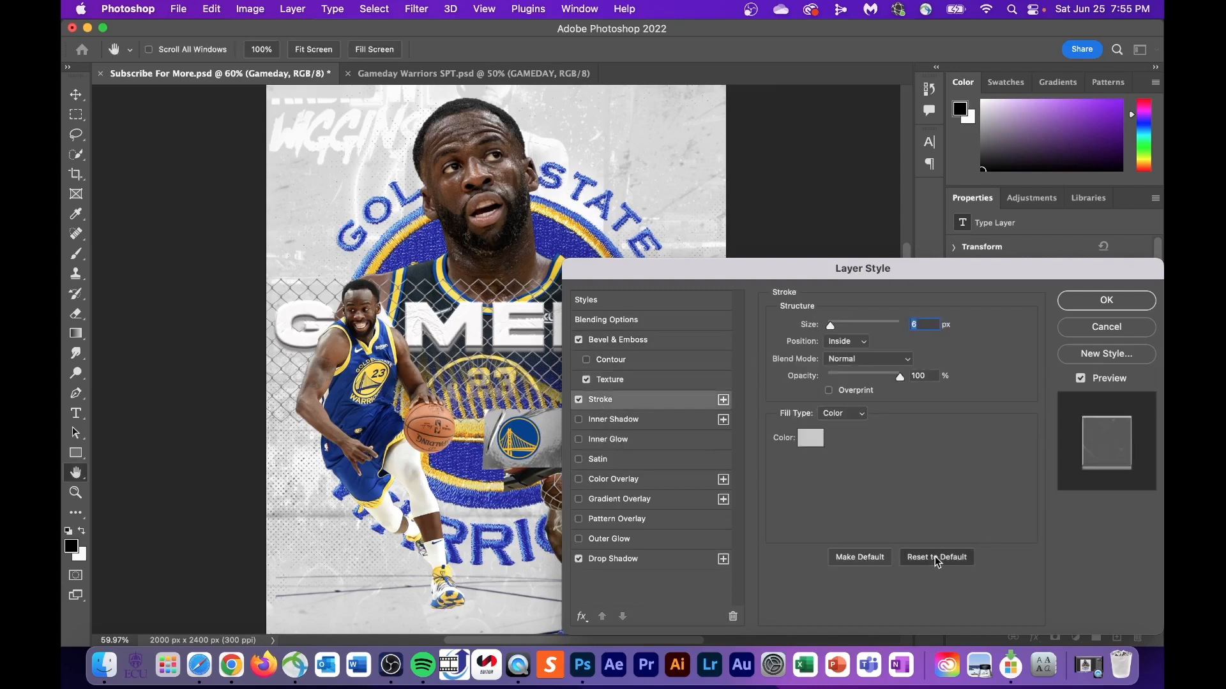
left_click(1131, 299)
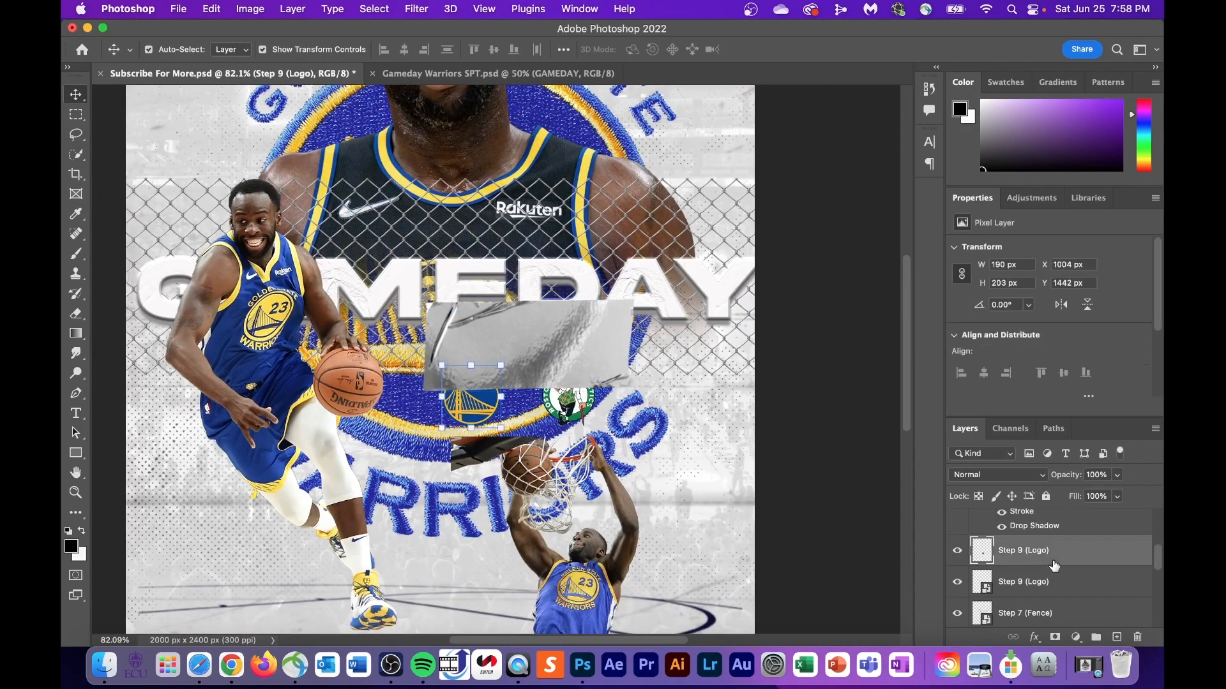
- Enlarge the two Step 9 team logos to 116.79% and position them on the tape below the Gameday text
mouse_move(594, 357)
left_mouse_down()
mouse_move(606, 345)
mouse_move(596, 350)
left_mouse_up()
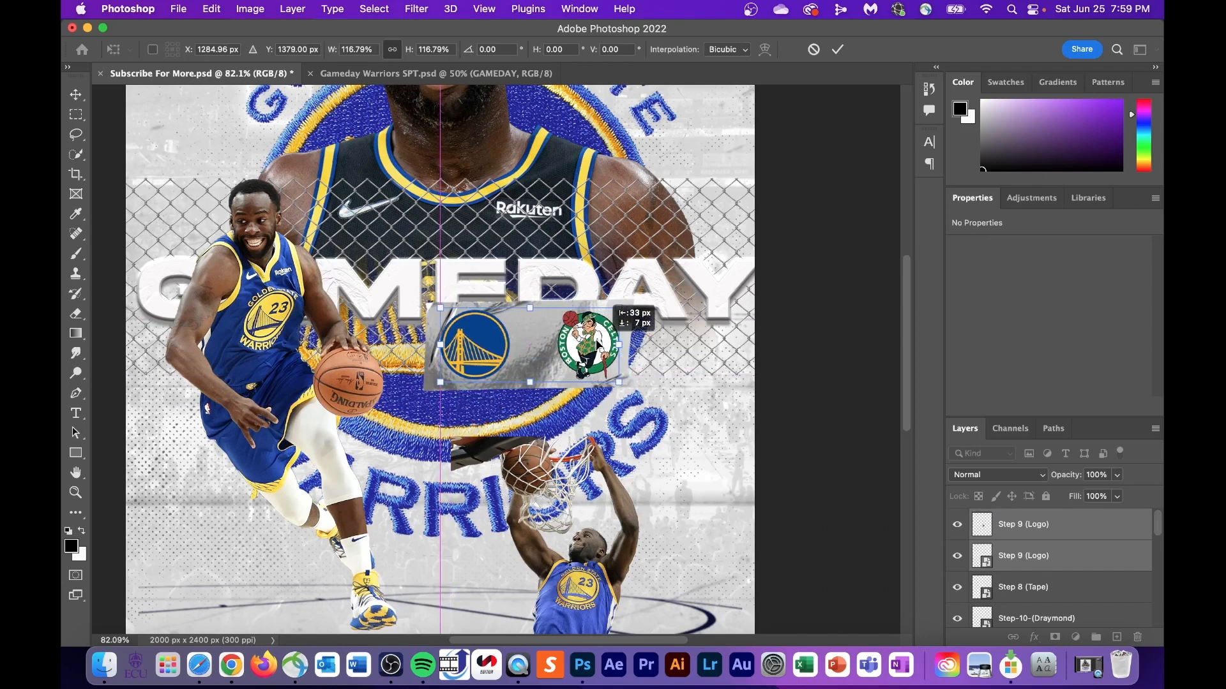
left_click(838, 49)
- Add white "VS" text in Akira Expanded Super Bold, 37.21 pt, between the two team logos on the tape
left_click(76, 413)
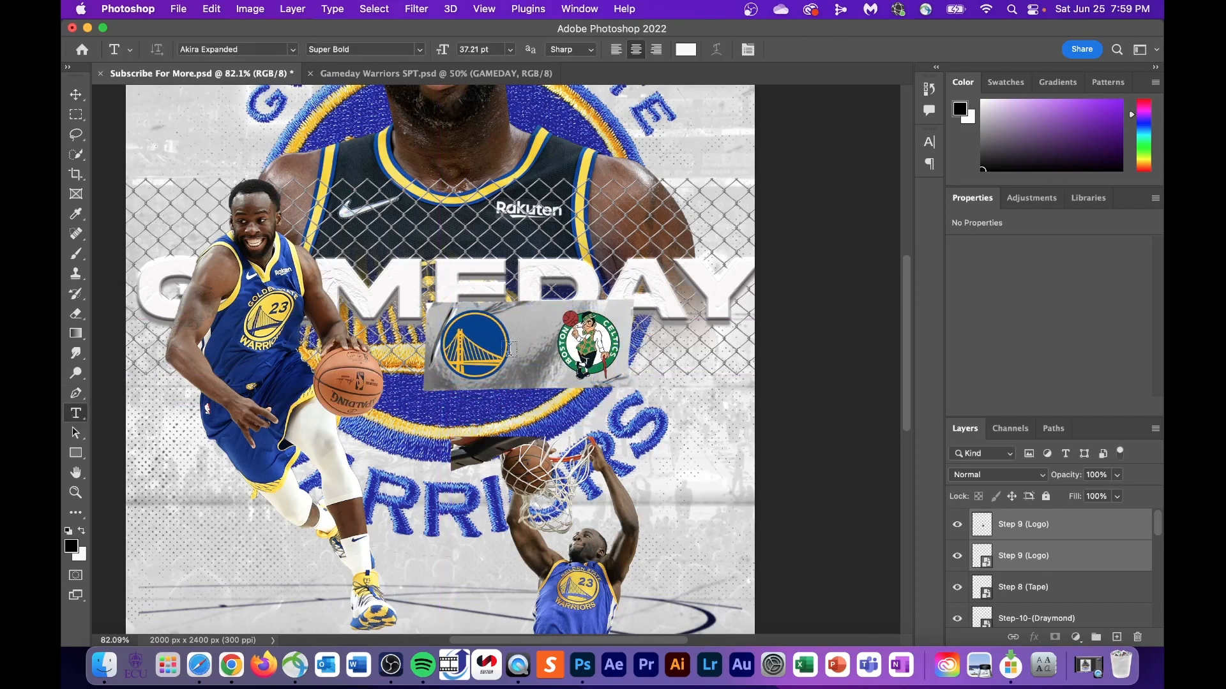
left_click(528, 344)
type("VS")
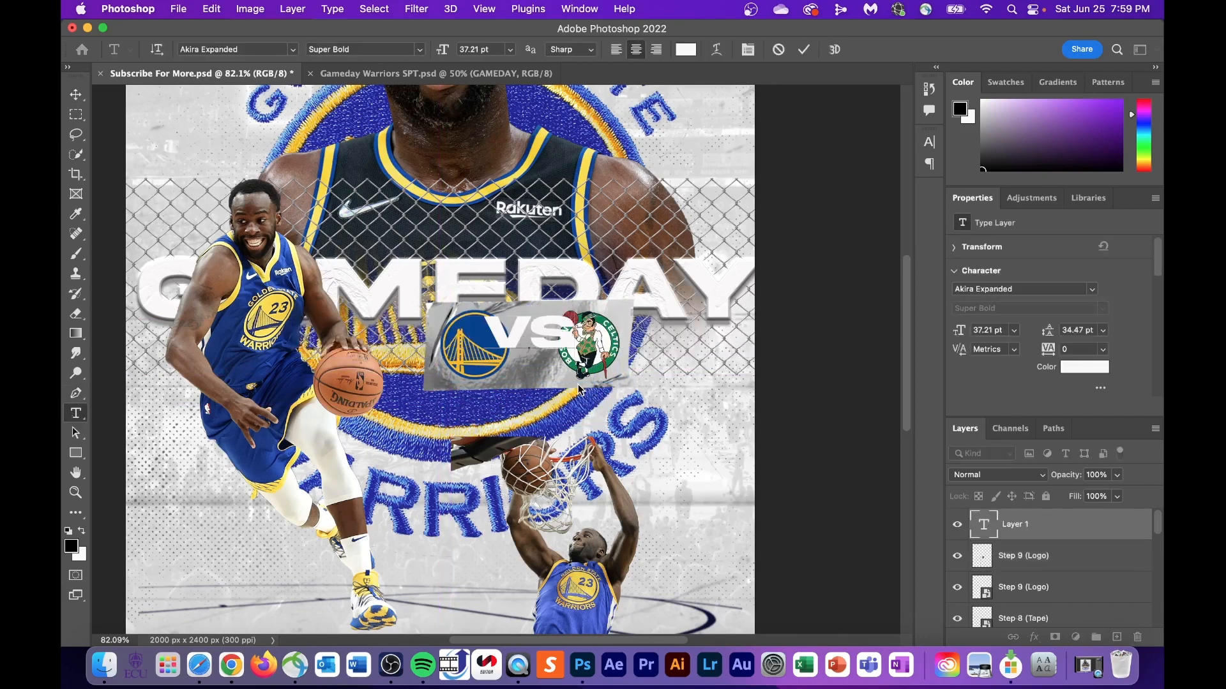
left_click(803, 49)
key("v")
key("super+t")
key("Return")
- Style the VS text with a 1 px size drop shadow, textured Bevel & Emboss, and a 6 px inside stroke
scroll(670, 358, "up", 5)
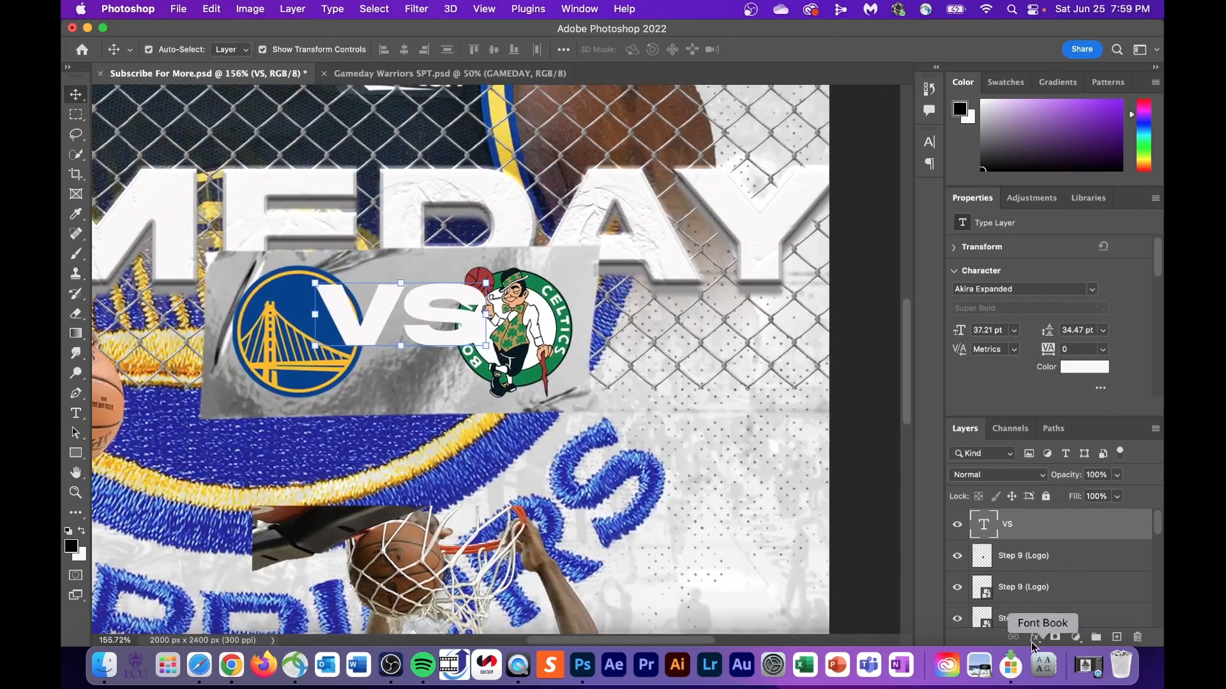
left_click(1034, 637)
left_click(1054, 605)
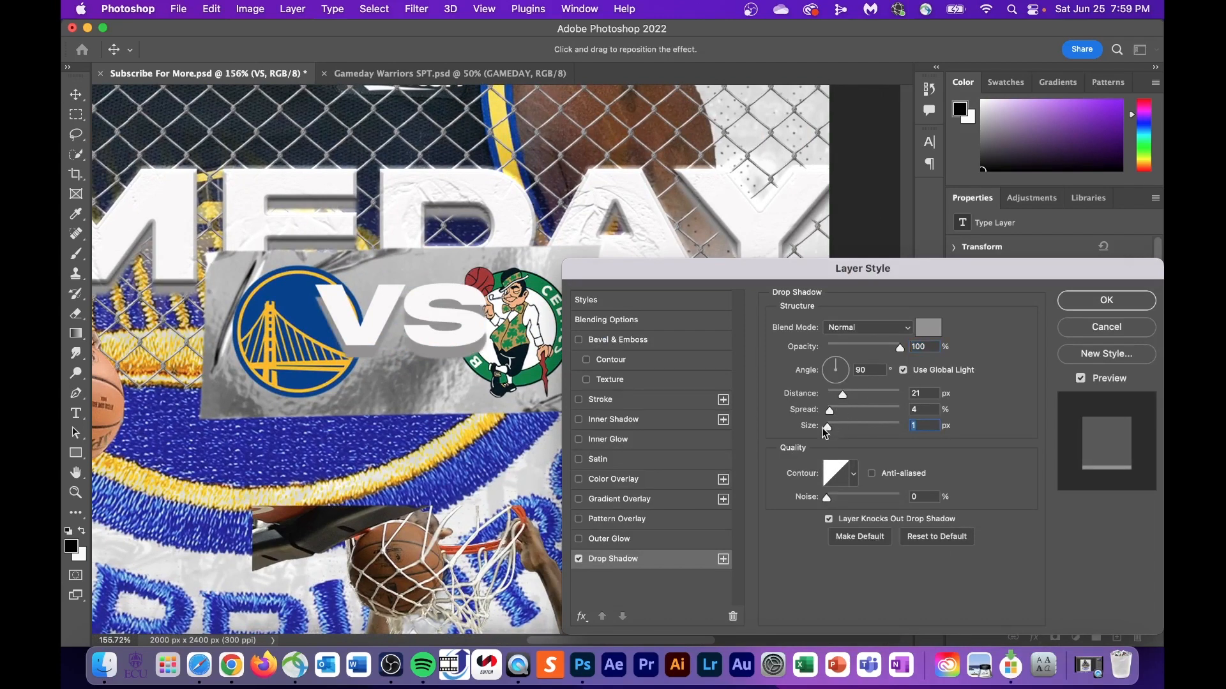
left_click(591, 401)
left_click(587, 379)
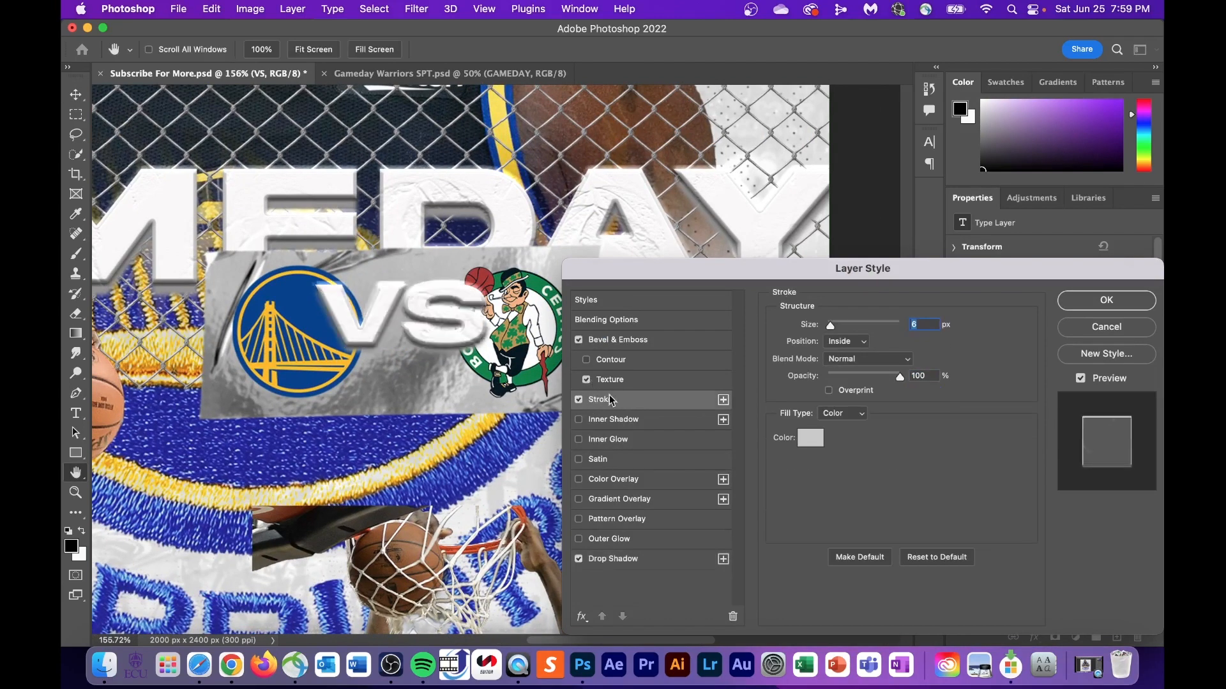
left_click(1105, 300)
- Open the Camera Raw Filter on the Step 6 player and set Texture to +64, Clarity to +89 and Dehaze to -8
scroll(623, 339, "down", 5)
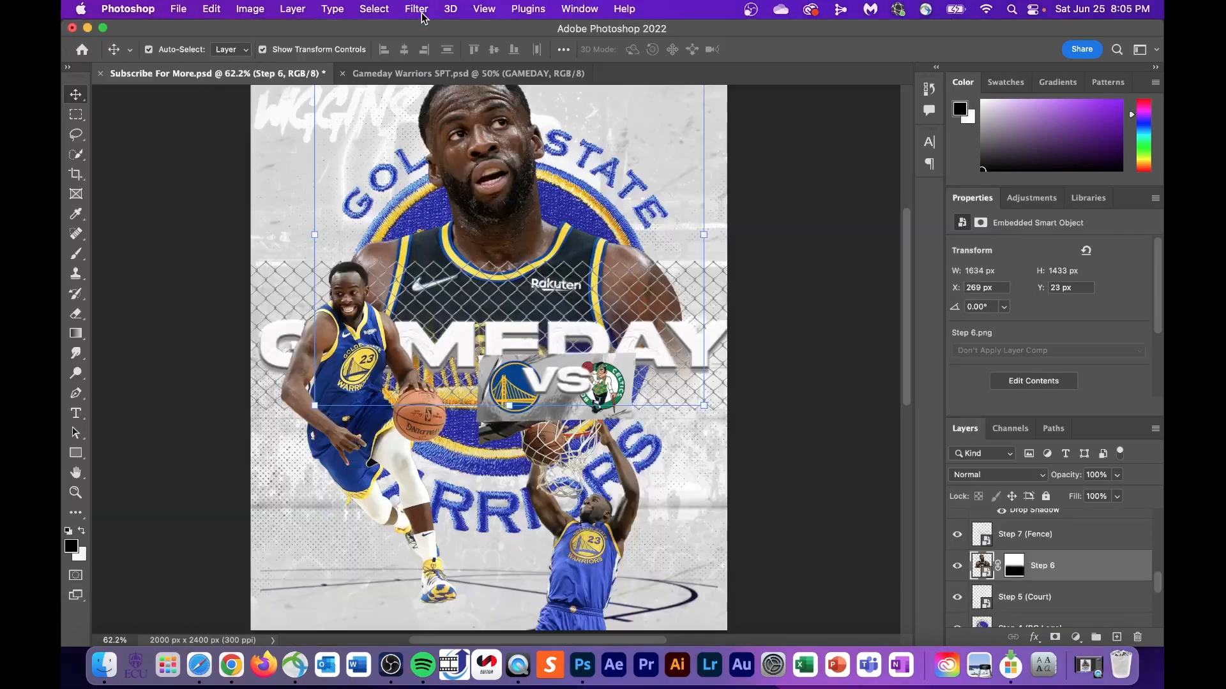
left_click(422, 16)
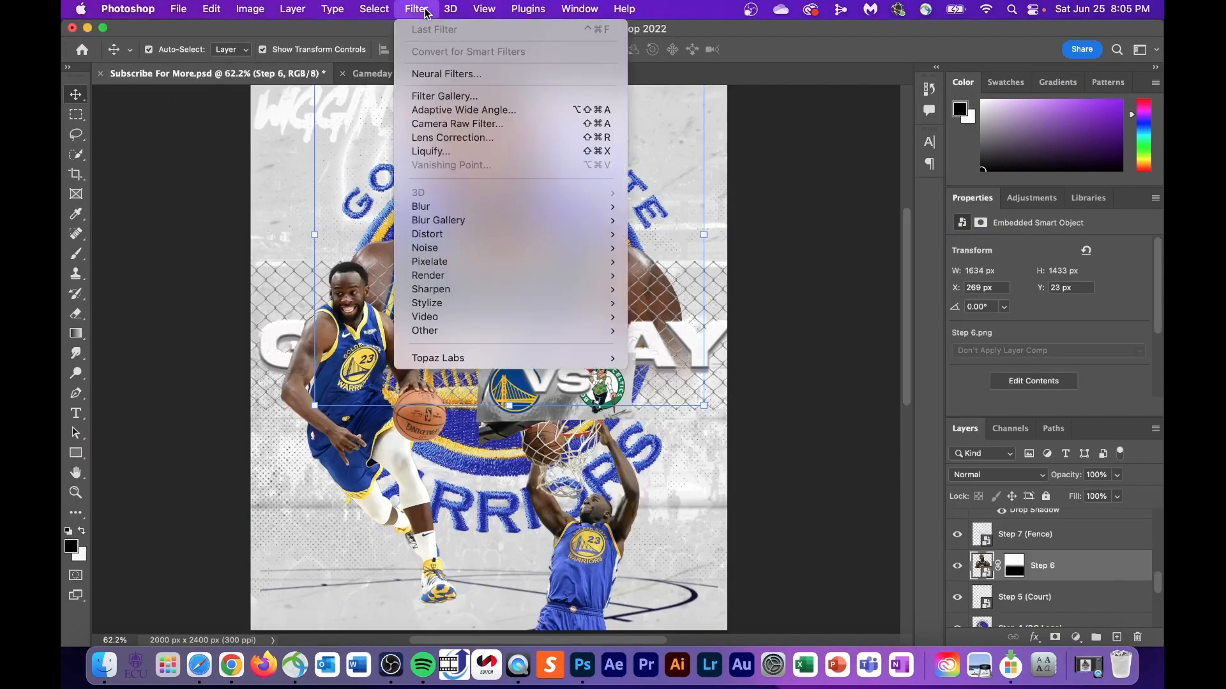
left_click(470, 128)
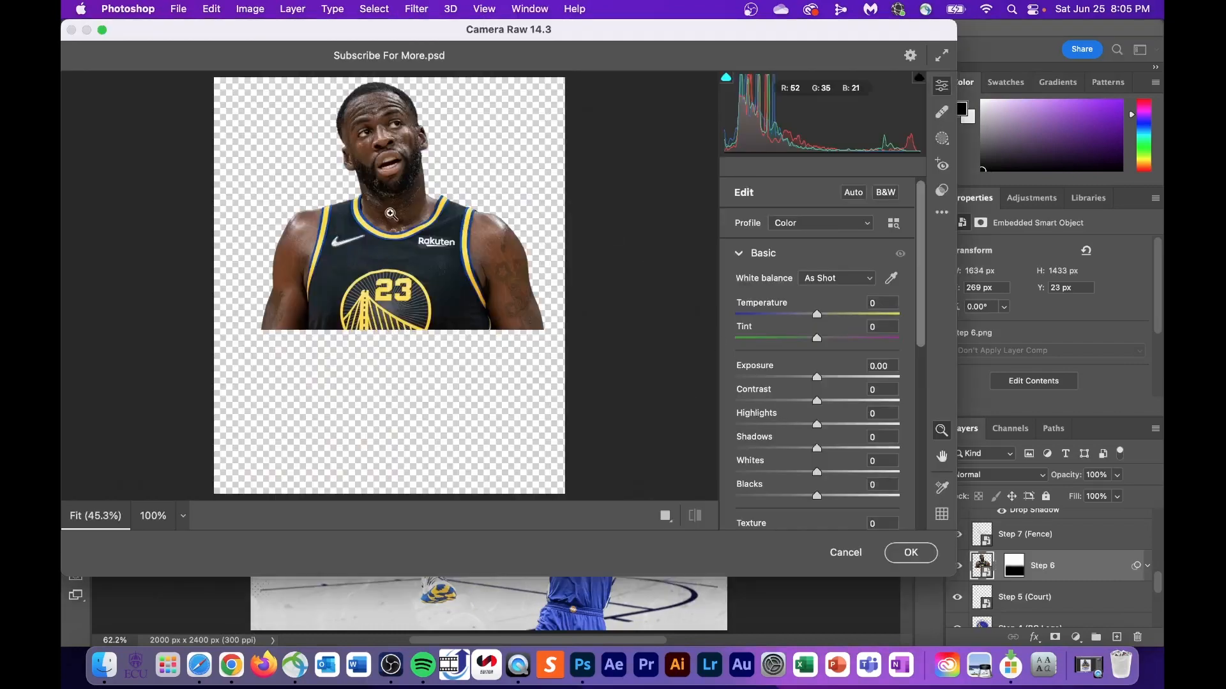
left_click(391, 213)
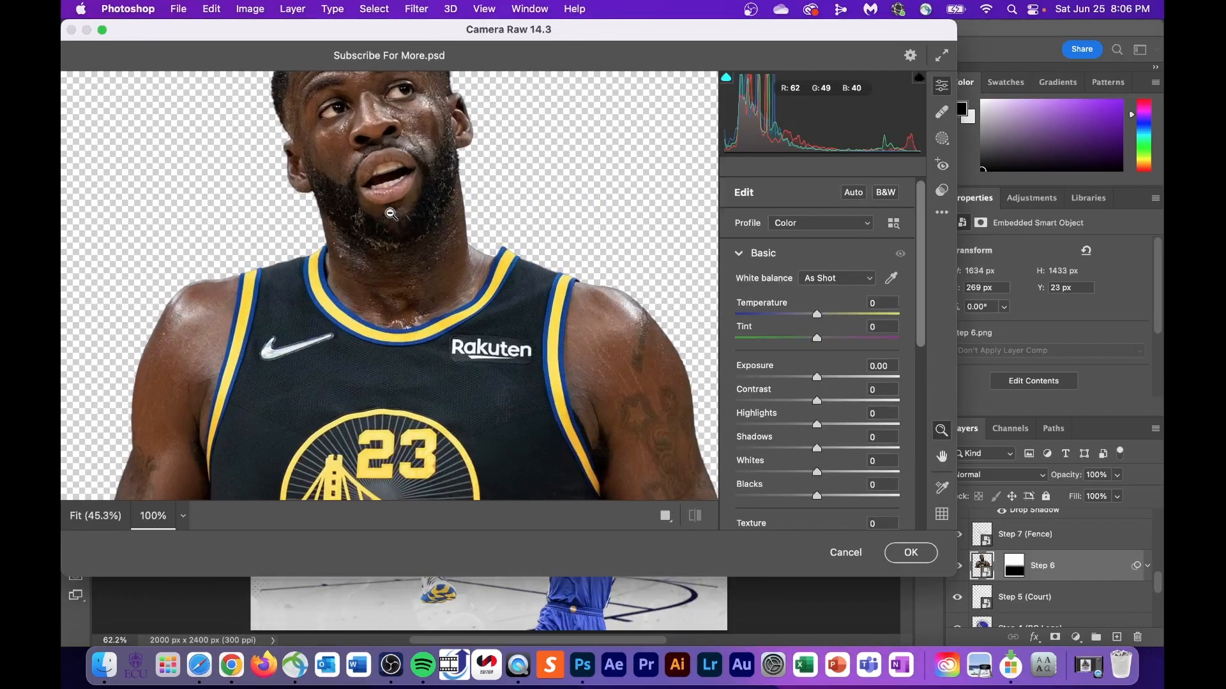
scroll(460, 242, "up", 3)
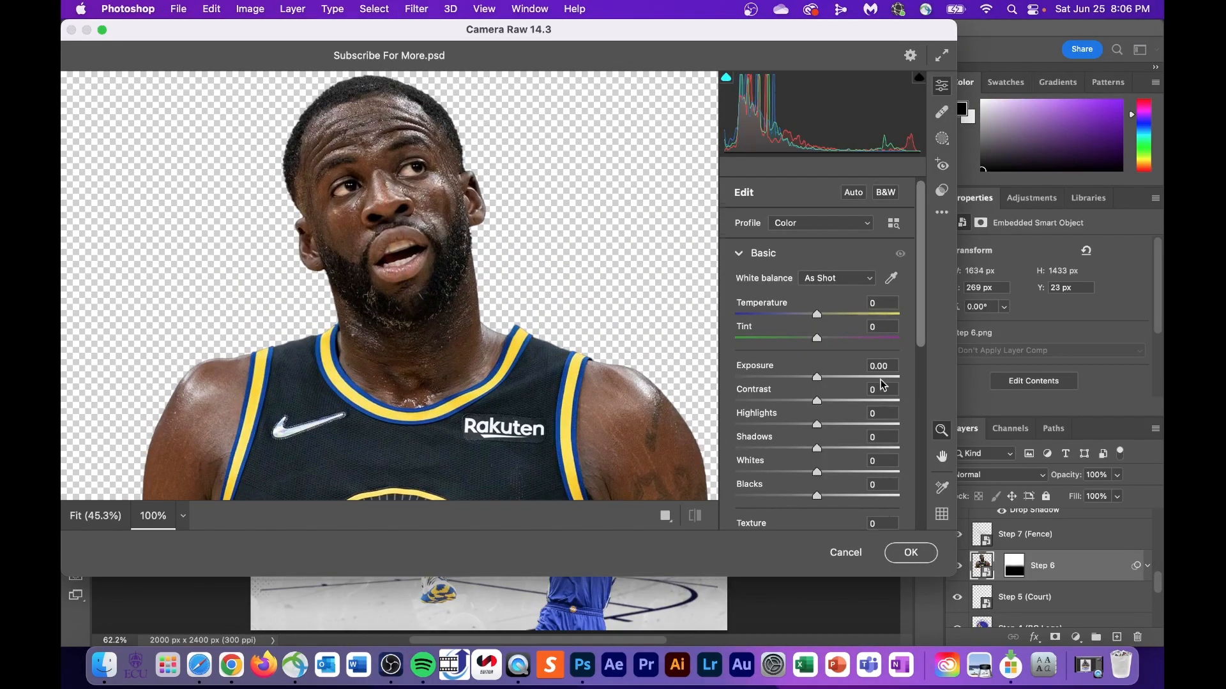
scroll(833, 423, "down", 4)
left_click_drag(817, 427, 890, 427)
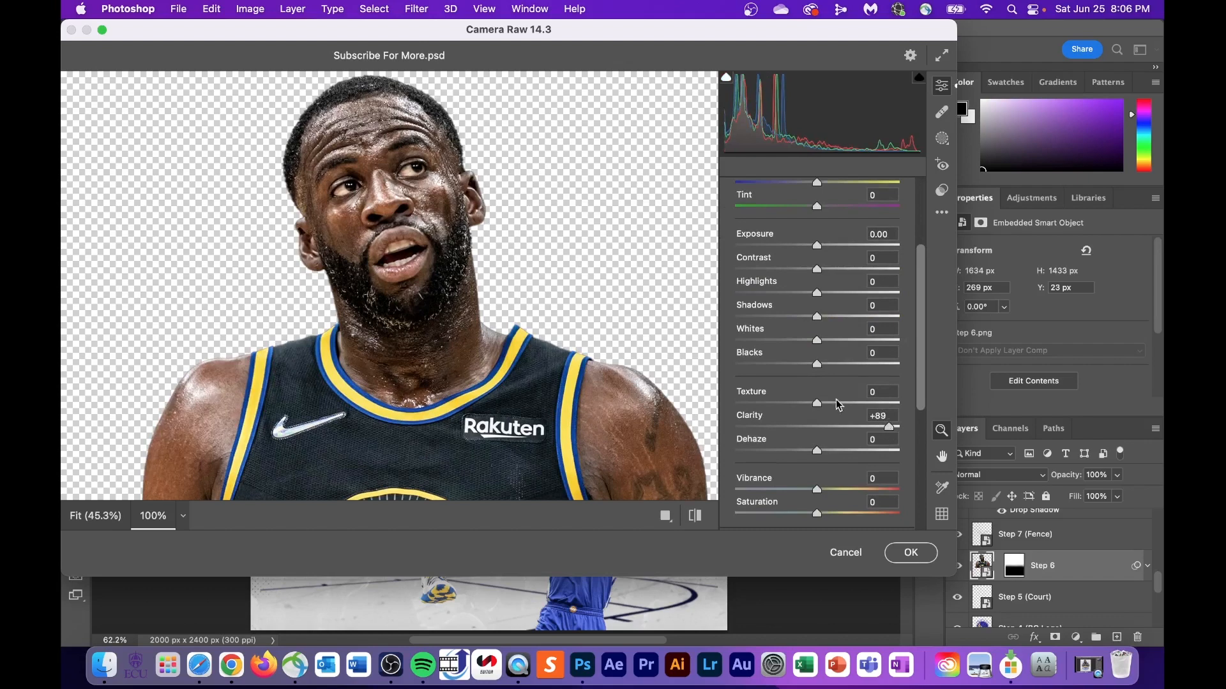
left_click_drag(819, 403, 866, 403)
scroll(864, 424, "down", 3)
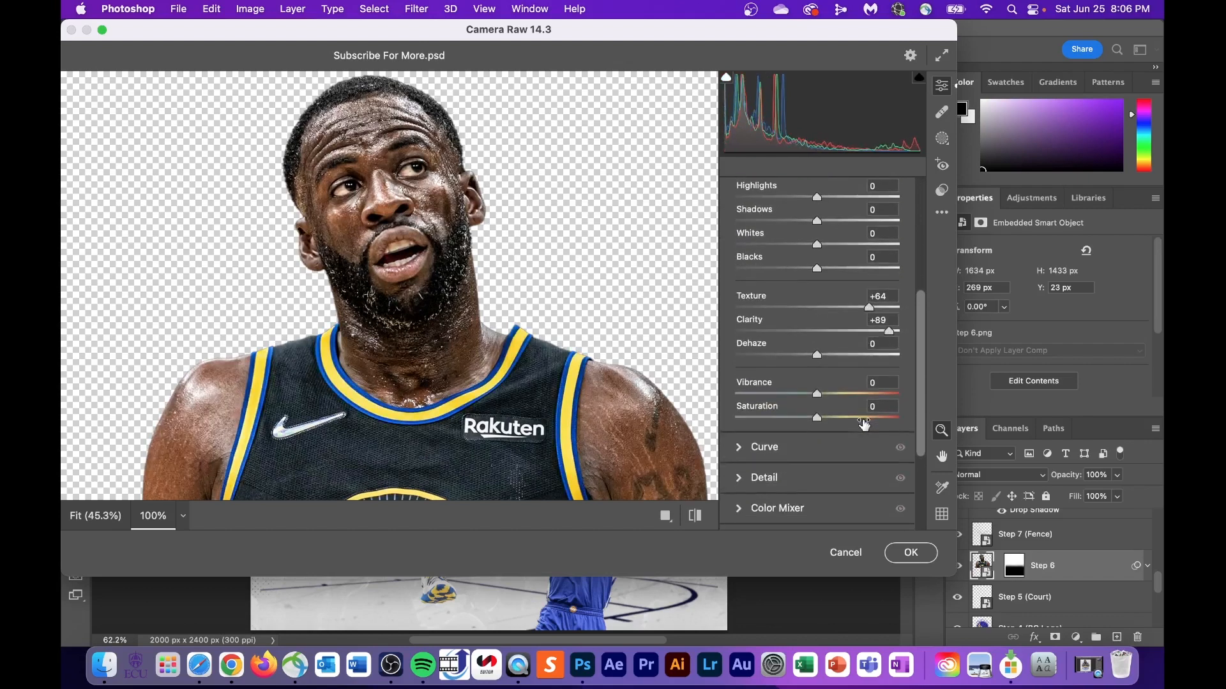
left_click_drag(814, 360, 812, 359)
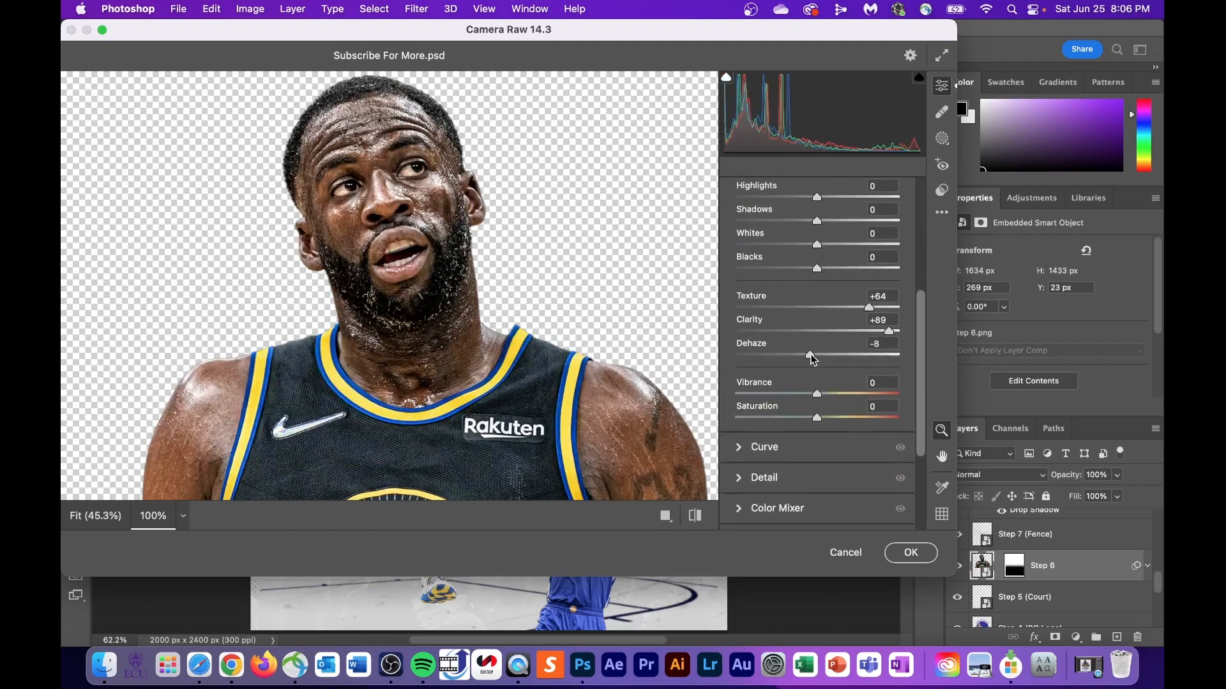
- Raise the player's Exposure to +0.60 and lower Shadows and Blacks in the Camera Raw Basic settings
scroll(814, 360, "up", 3)
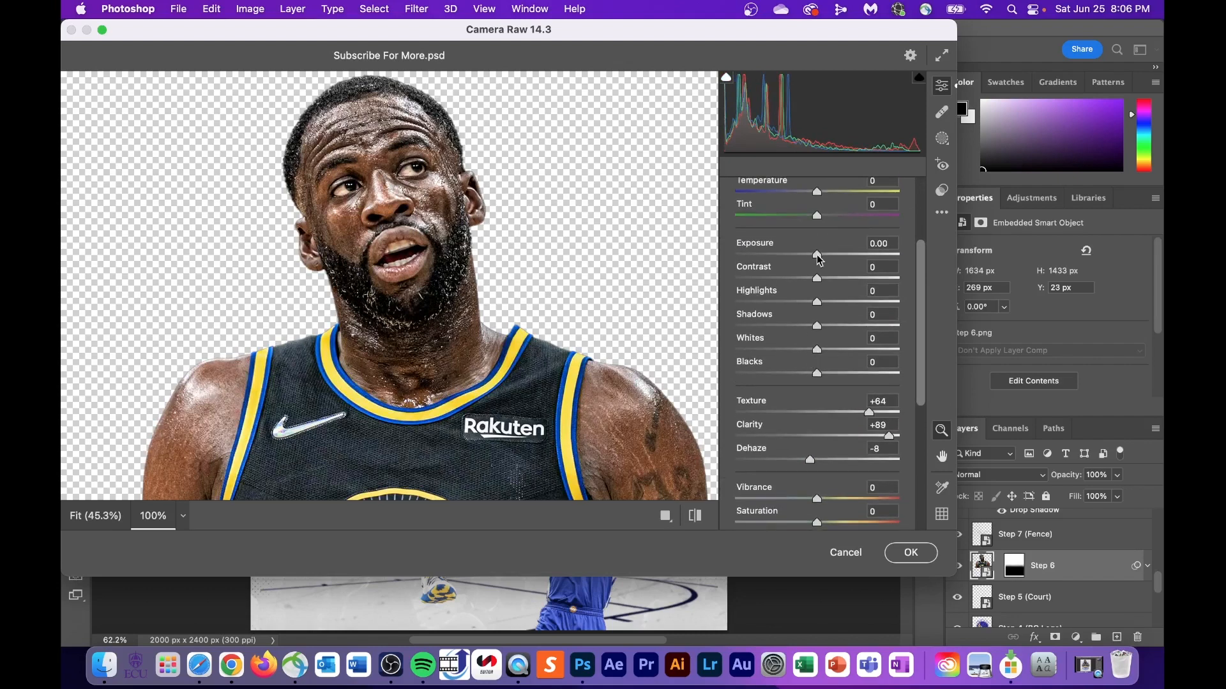
left_click_drag(819, 259, 828, 258)
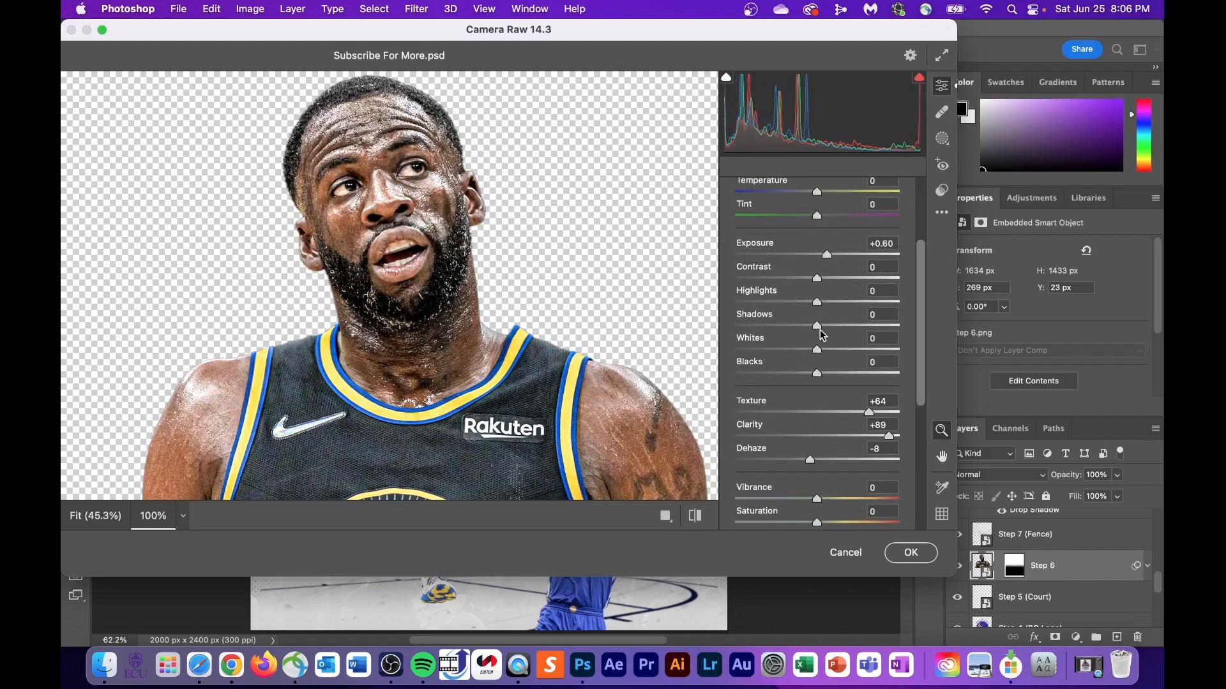
left_click_drag(817, 325, 782, 326)
left_click_drag(817, 373, 793, 374)
- Adjust the Camera Raw Detail settings, set Grain to 14, and apply the filter to the Step 6 player
scroll(796, 375, "down", 1)
scroll(796, 375, "down", 5)
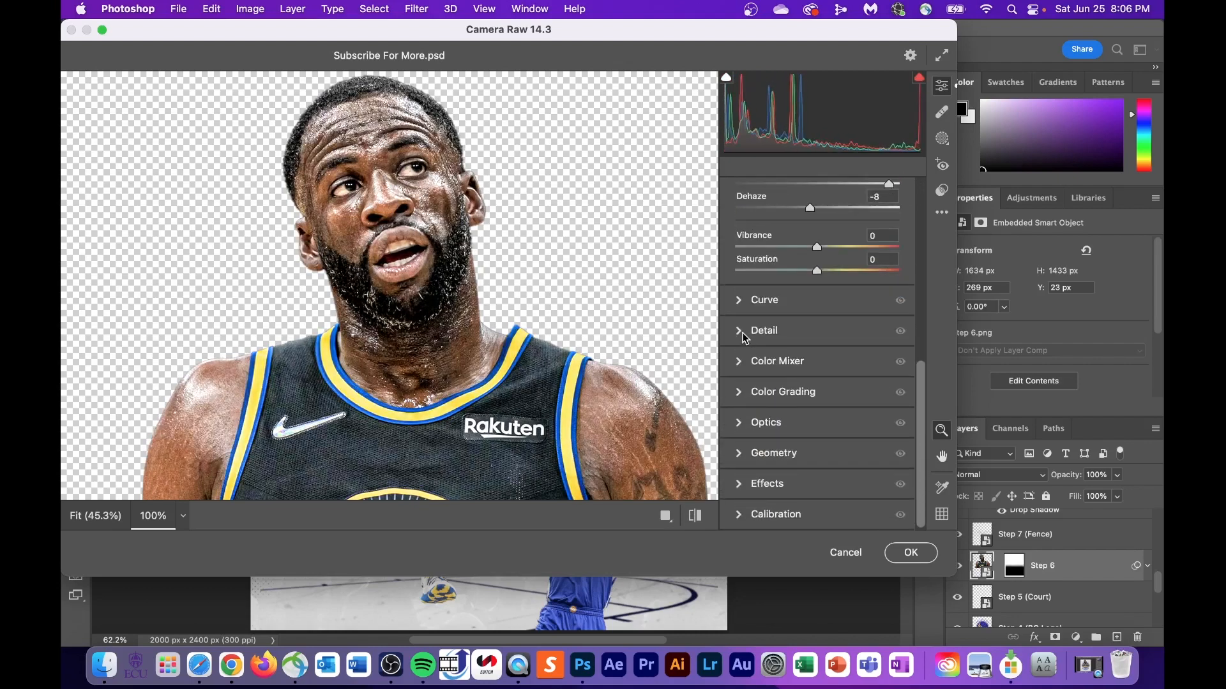
left_click(753, 328)
scroll(785, 350, "down", 2)
left_click(766, 482)
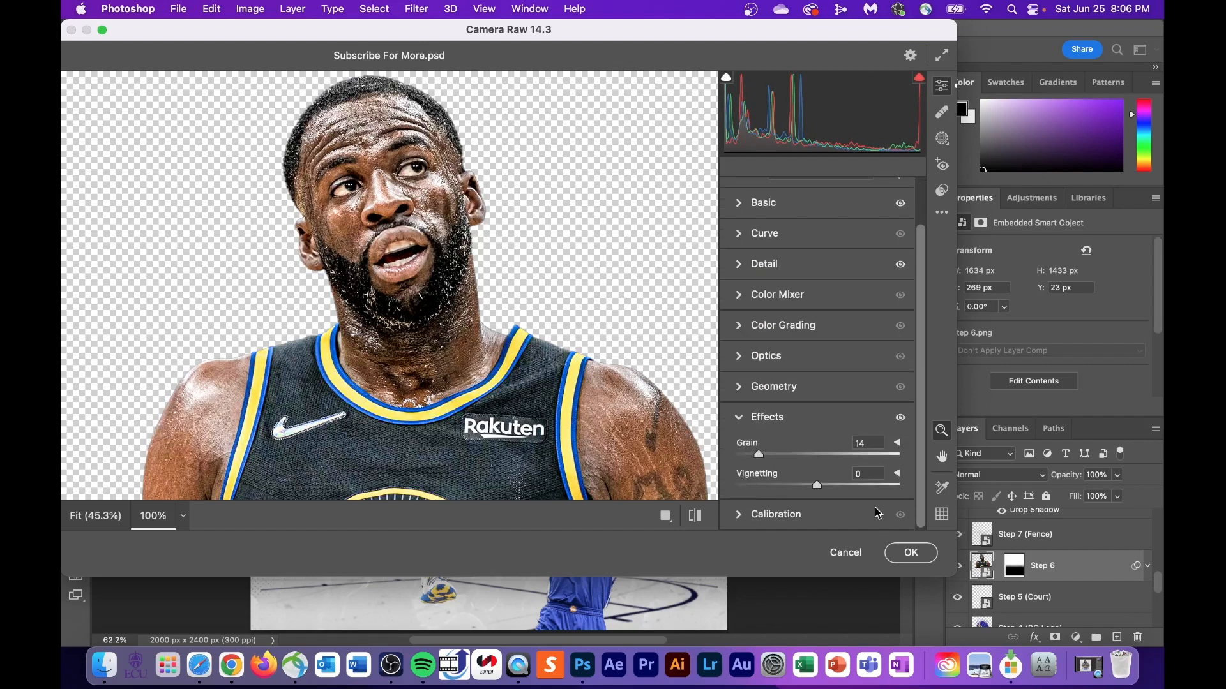
left_click(910, 551)
scroll(595, 265, "up", 5)
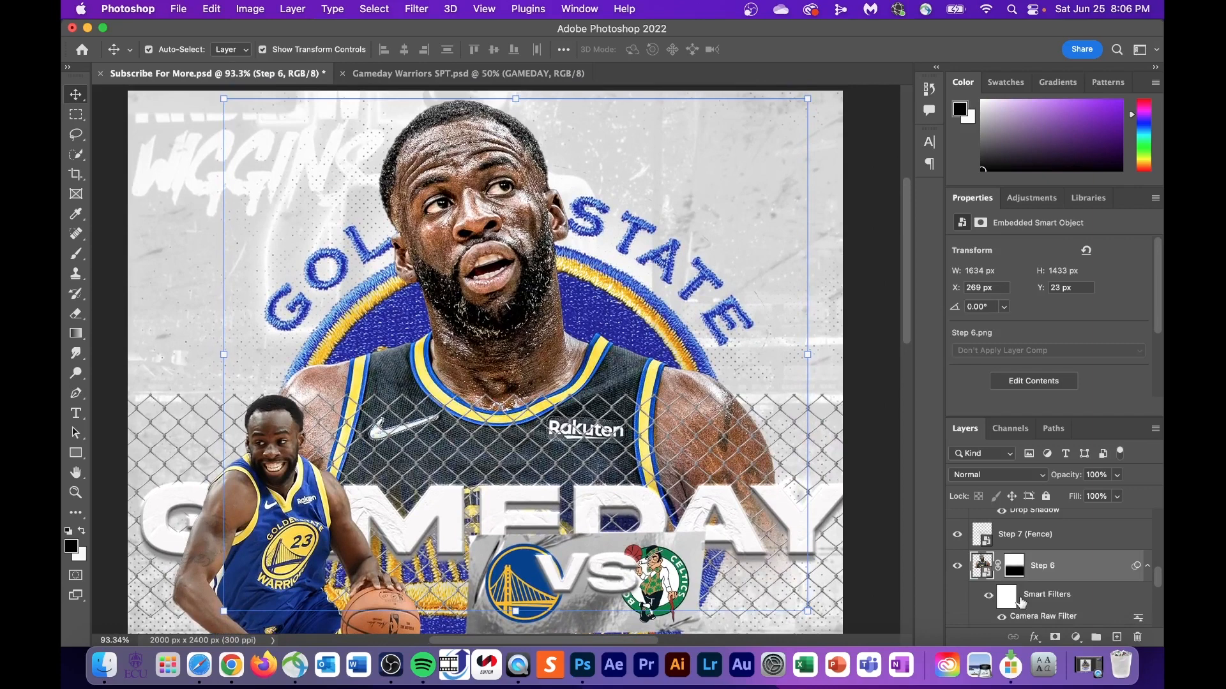
- Compare the Step 6 player with and without its smart filters
left_click(988, 596)
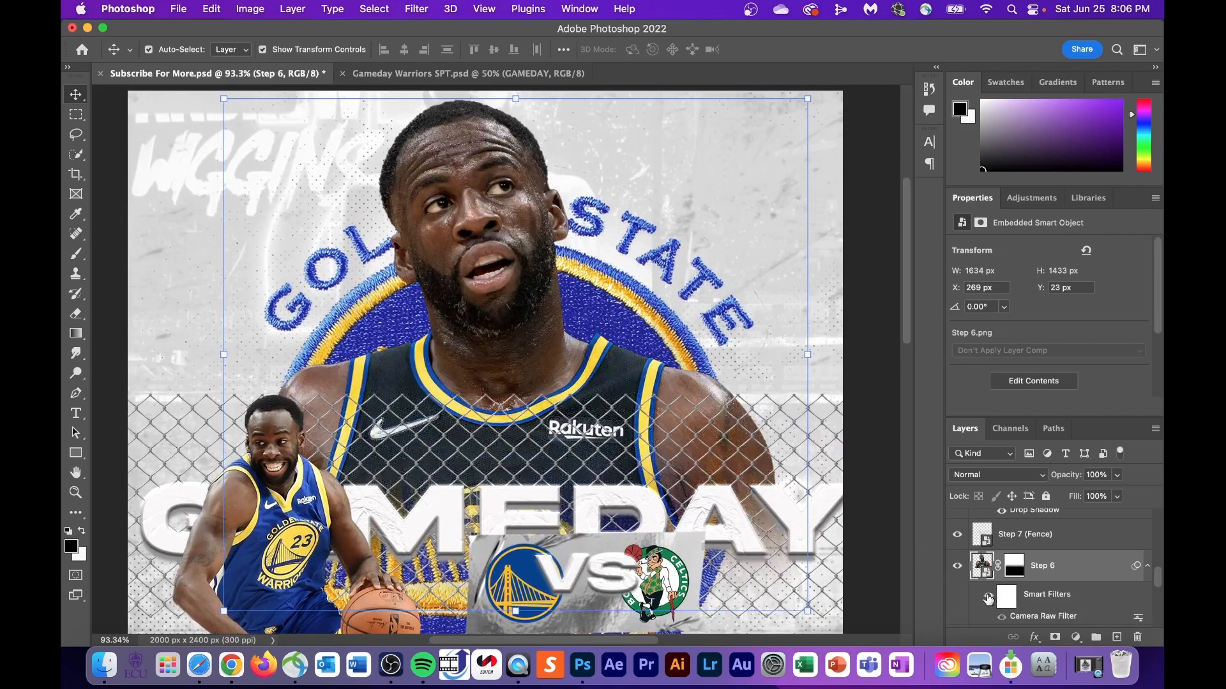
left_click(988, 597)
scroll(630, 378, "down", 3)
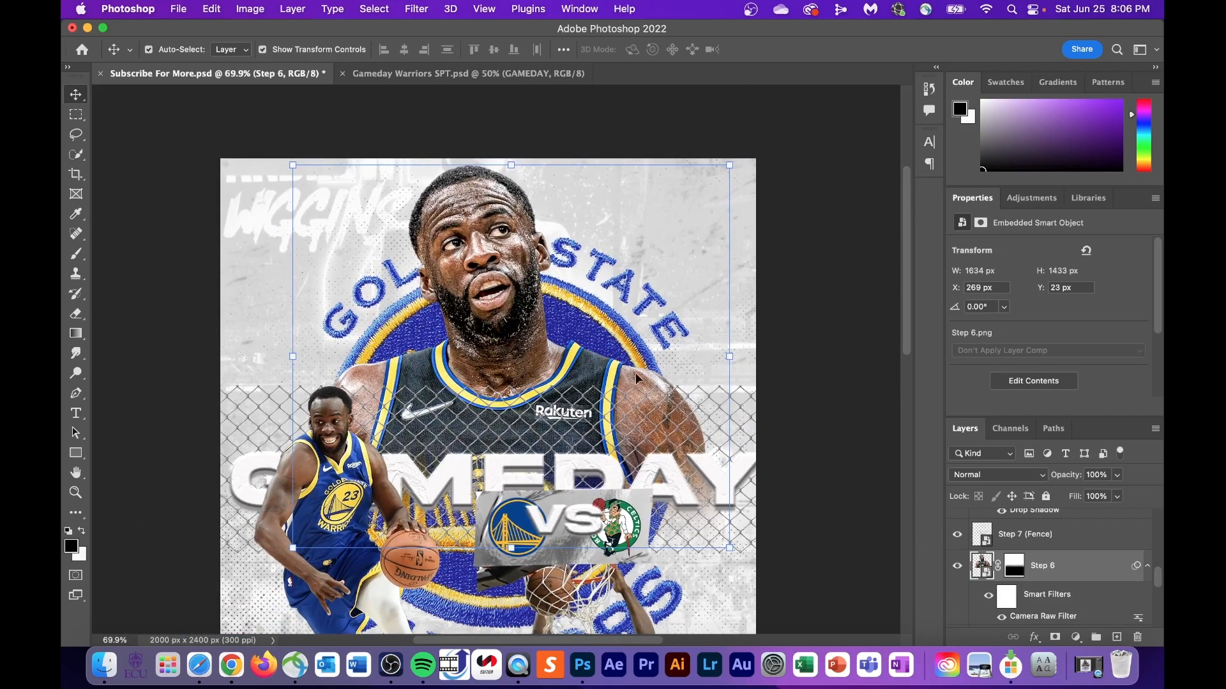
- Add a Hue/Saturation adjustment clipped to the Step 6 player and set its Saturation to -100
left_click(1076, 638)
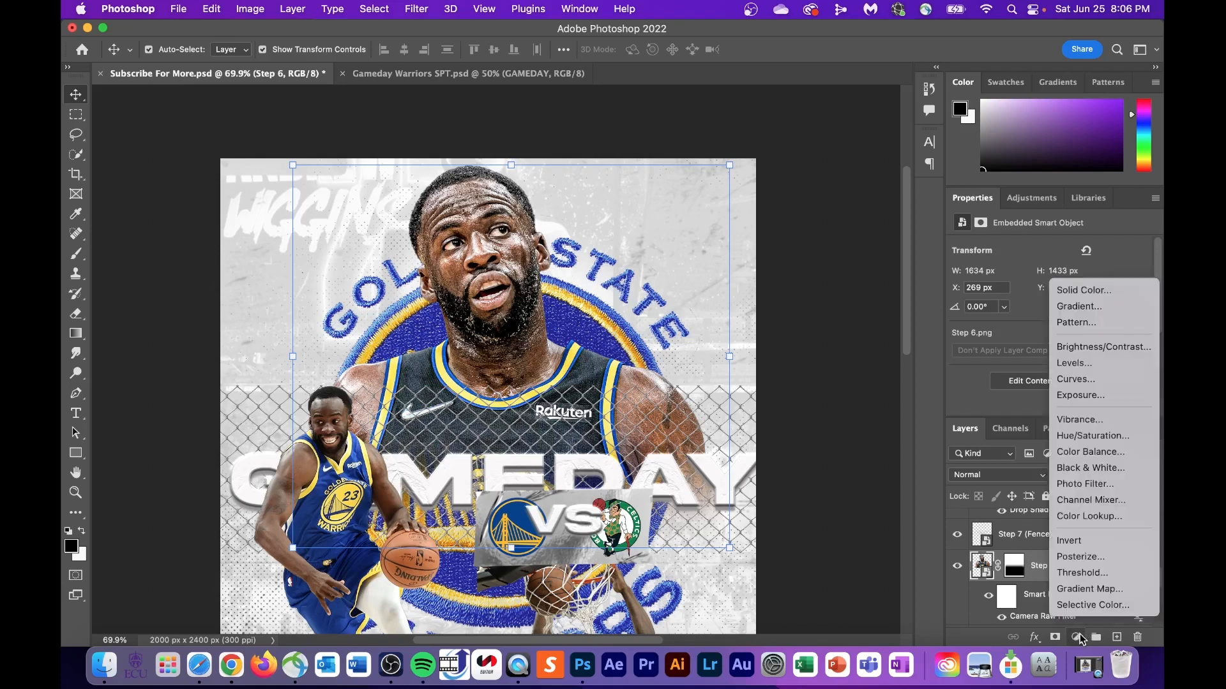
left_click(1096, 433)
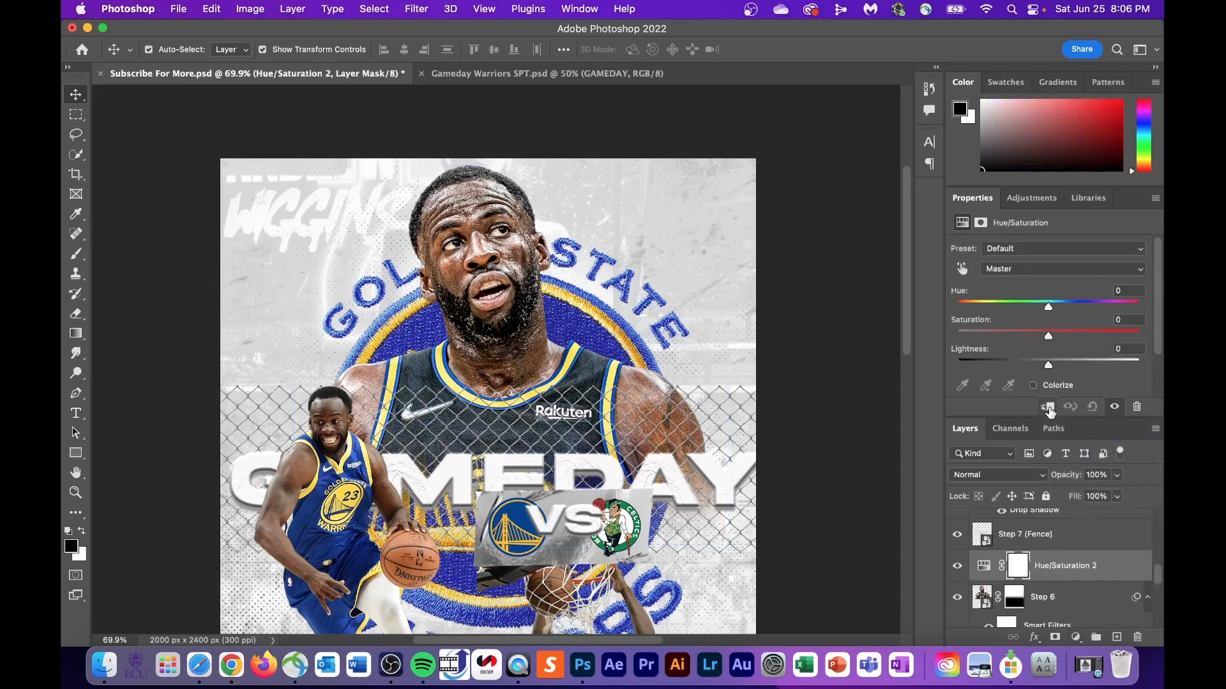
left_click(1049, 408)
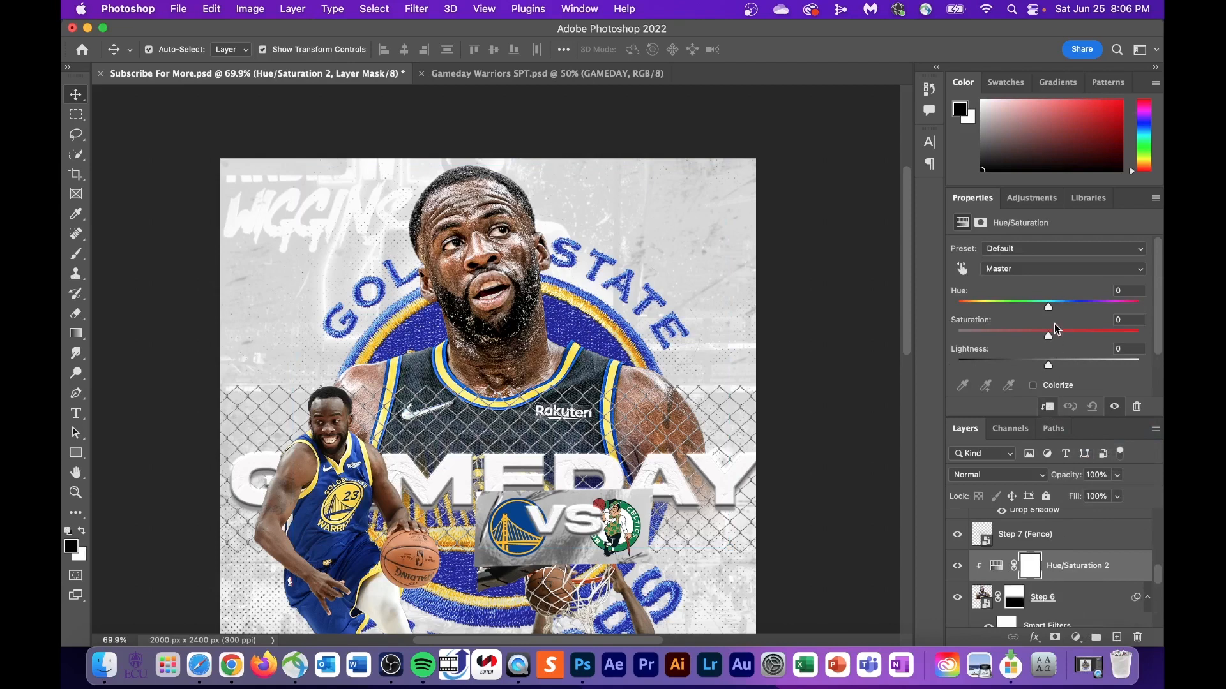
left_click_drag(1048, 333, 952, 337)
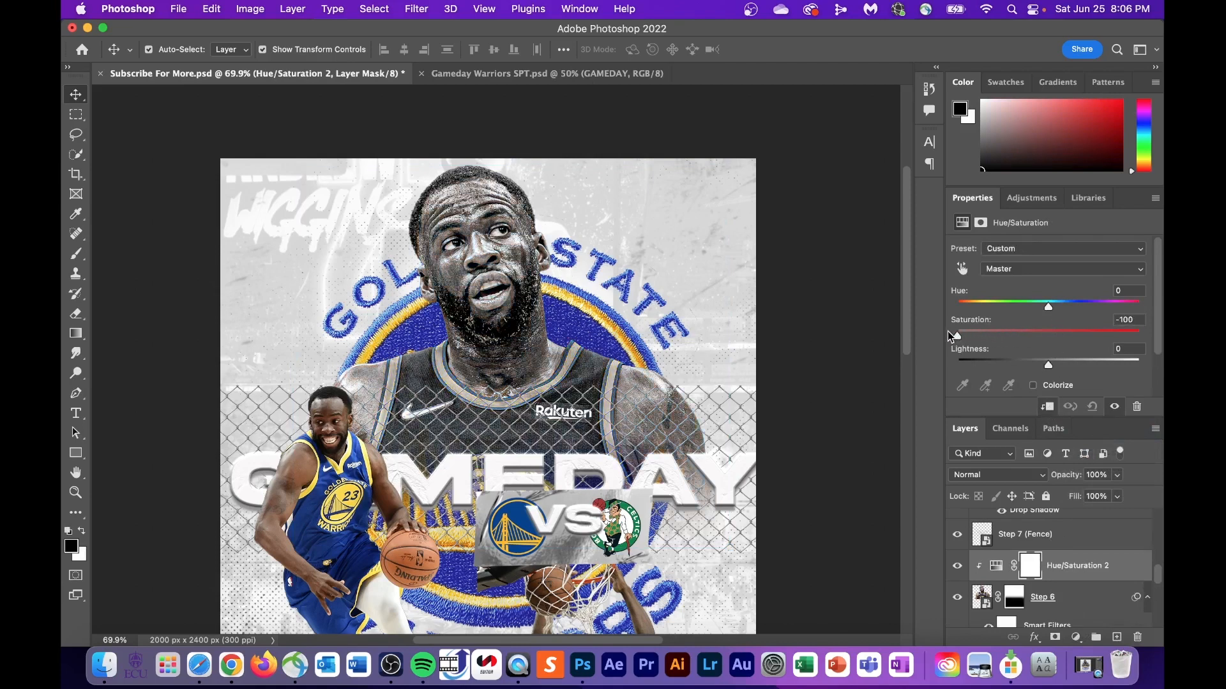
left_click(1101, 579)
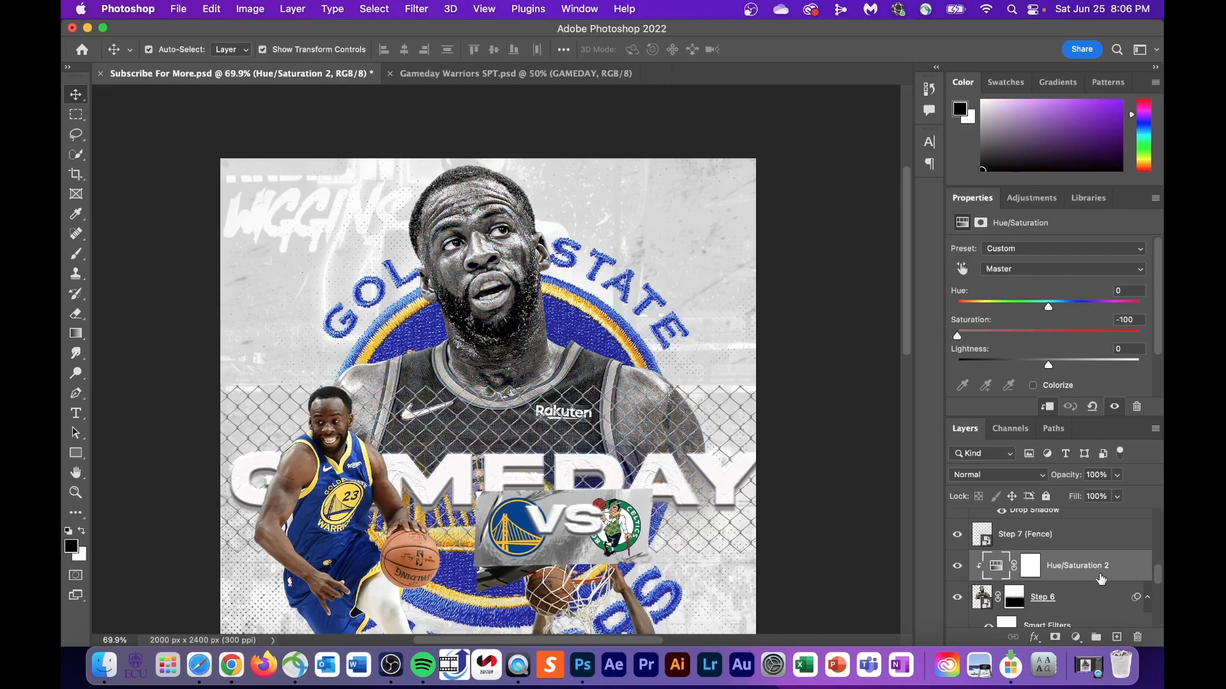
scroll(727, 470, "up", 5)
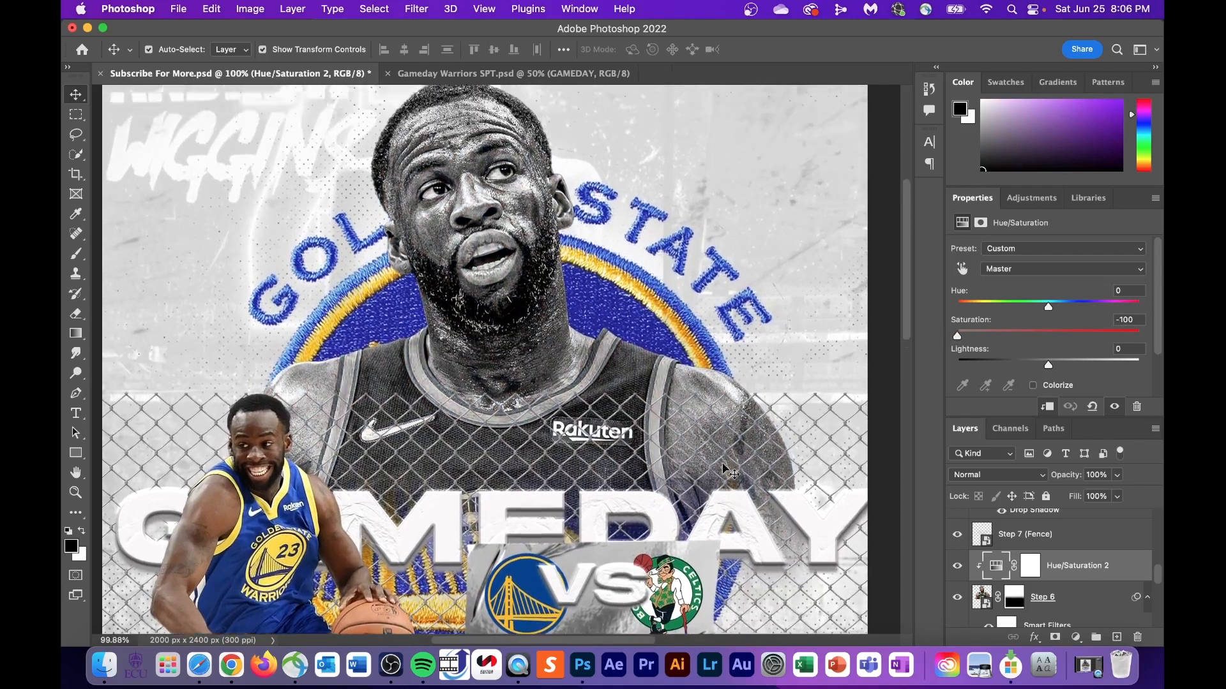
- Open the Camera Raw Filter on the Step 6 player again and raise one of its adjustments slightly
left_click(1079, 607)
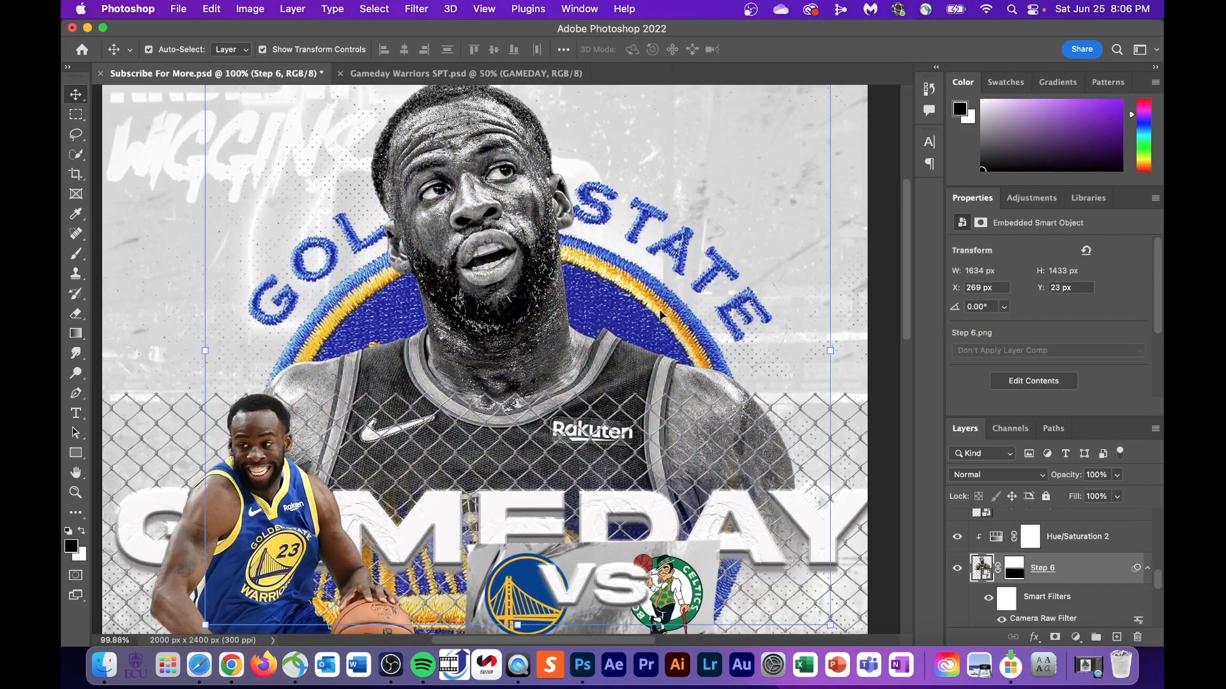
left_click(416, 9)
left_click(460, 143)
scroll(801, 314, "down", 5)
left_click_drag(816, 341, 837, 341)
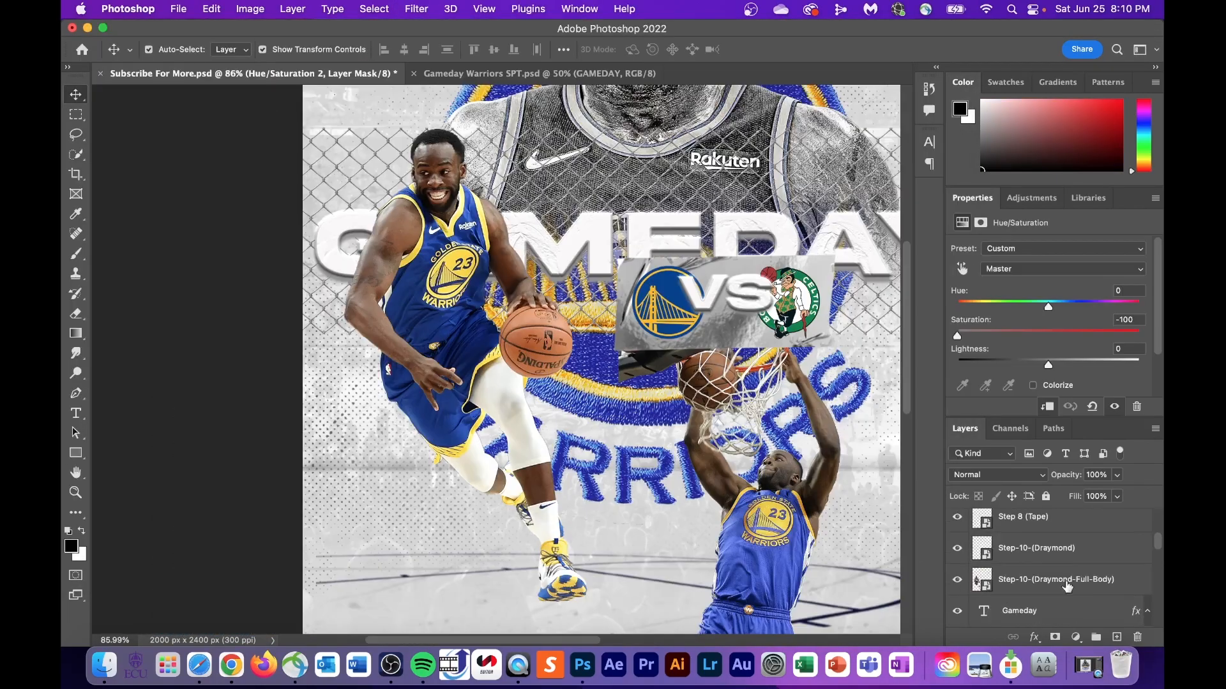
- Open the Camera Raw Filter on the Step-10-(Draymond-Full-Body) layer and set Contrast to +35
left_click(1050, 581)
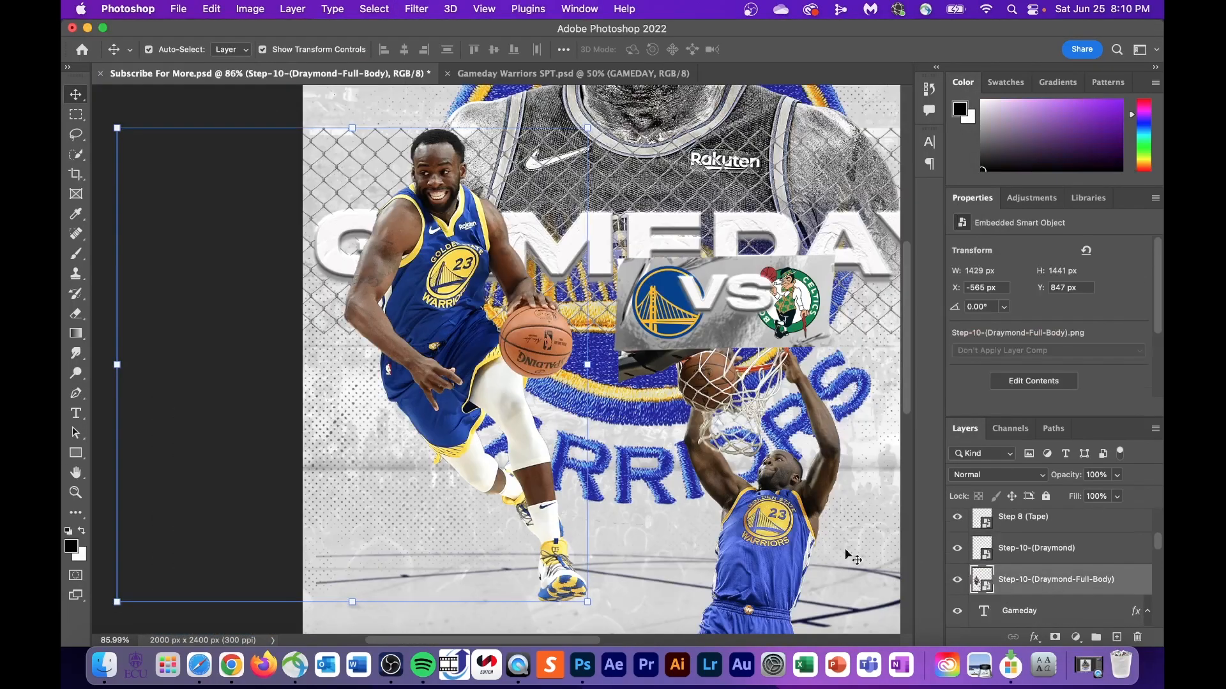
left_click(418, 6)
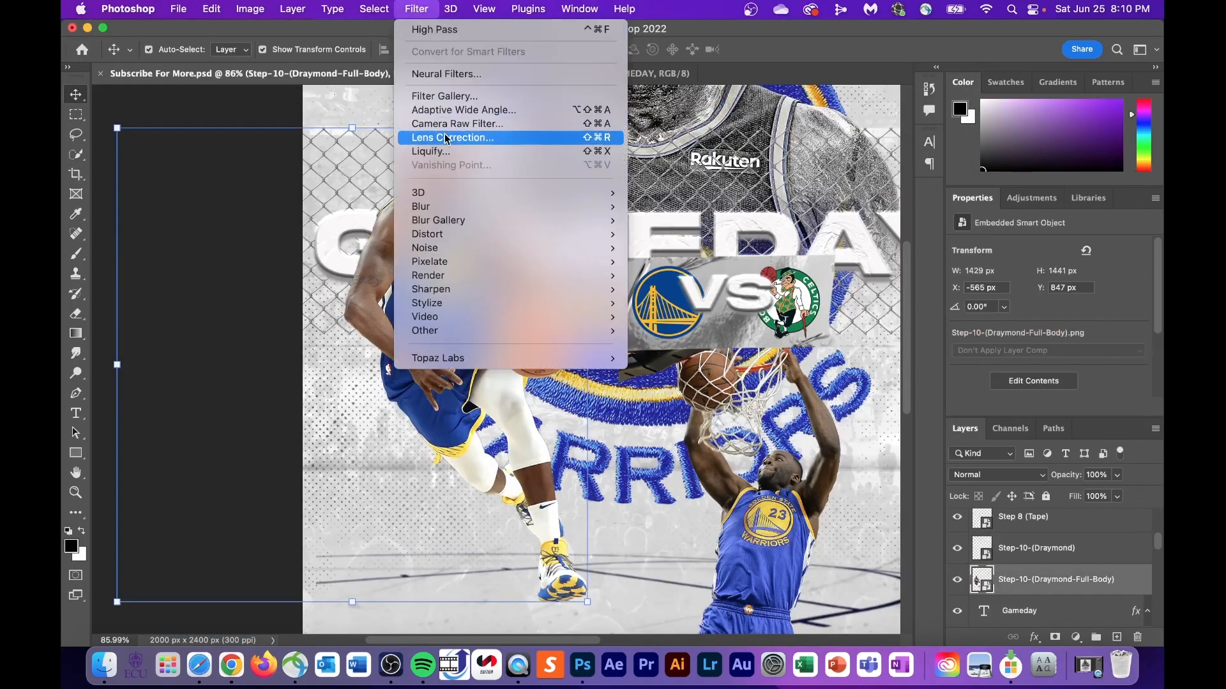
left_click(453, 120)
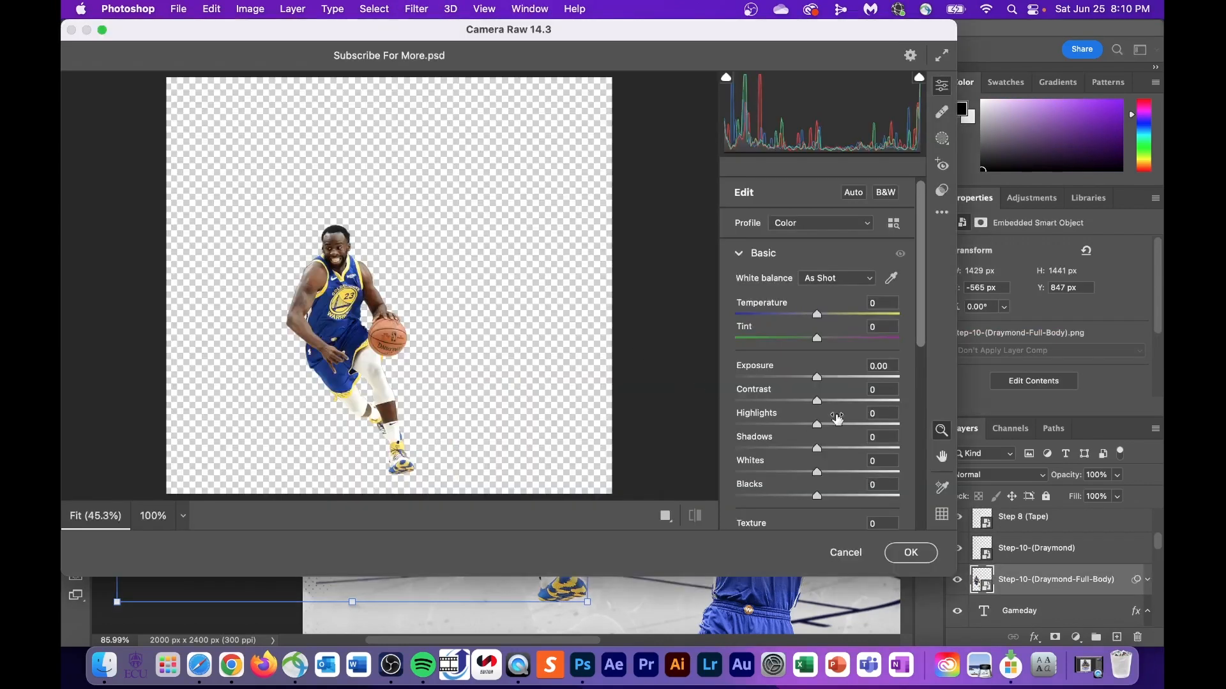
left_click_drag(817, 401, 845, 401)
- Fine-tune the remaining Camera Raw settings for the dribbling player and apply the filter
scroll(810, 482, "down", 3)
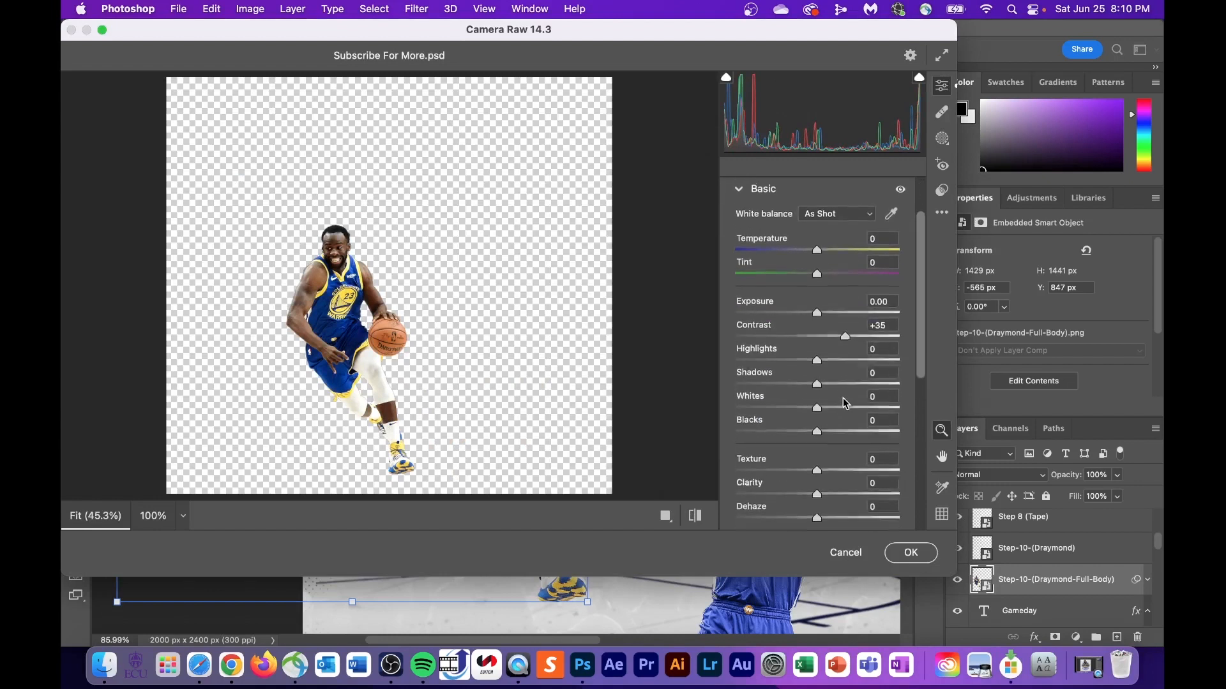
left_click_drag(816, 461, 790, 413)
scroll(816, 470, "down", 2)
scroll(815, 447, "up", 3)
left_click_drag(819, 343, 801, 351)
left_click(909, 554)
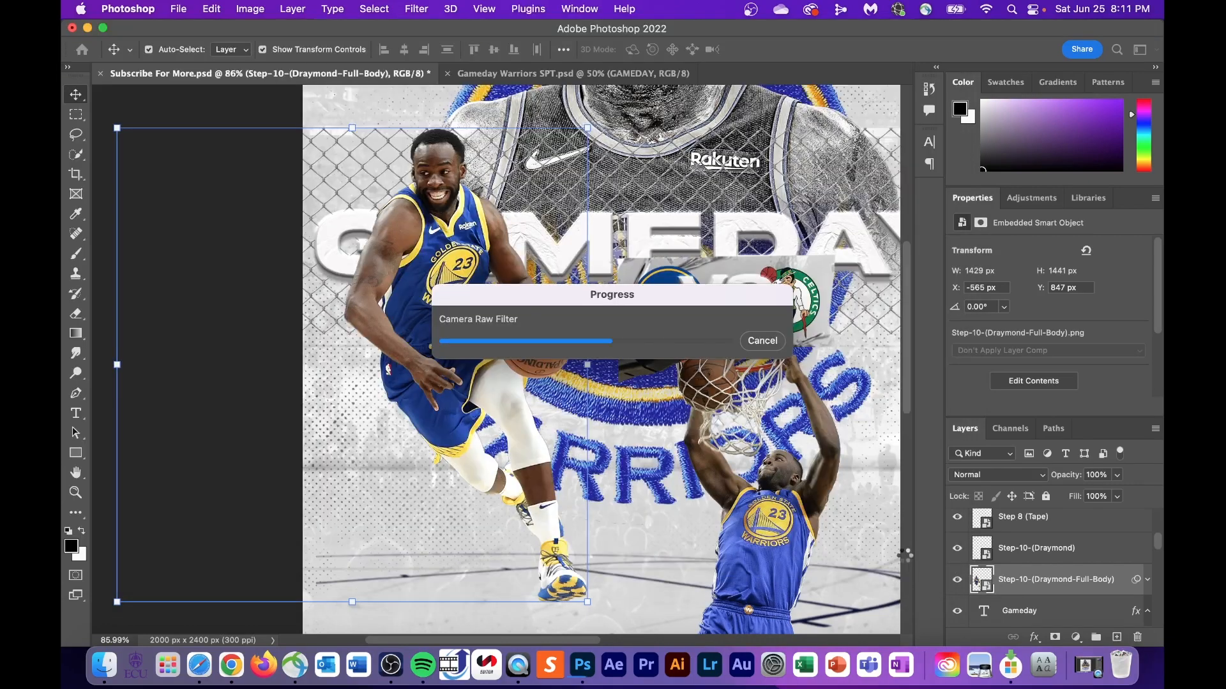
scroll(593, 372, "up", 5)
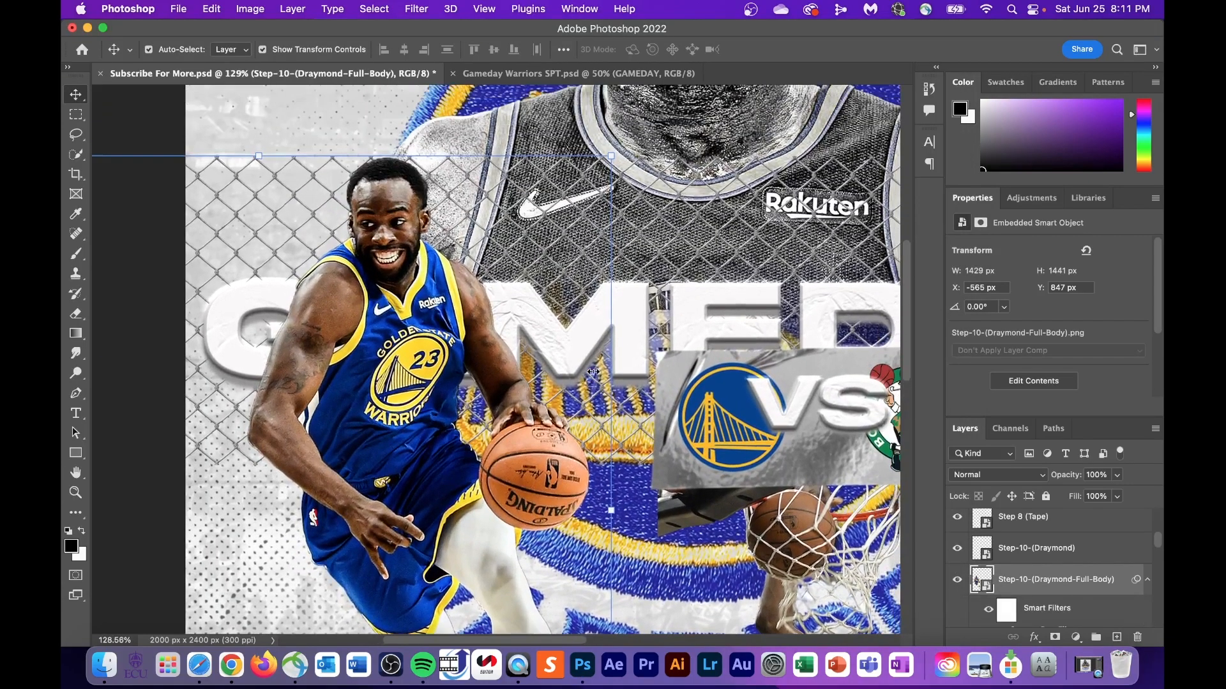
scroll(535, 447, "down", 2)
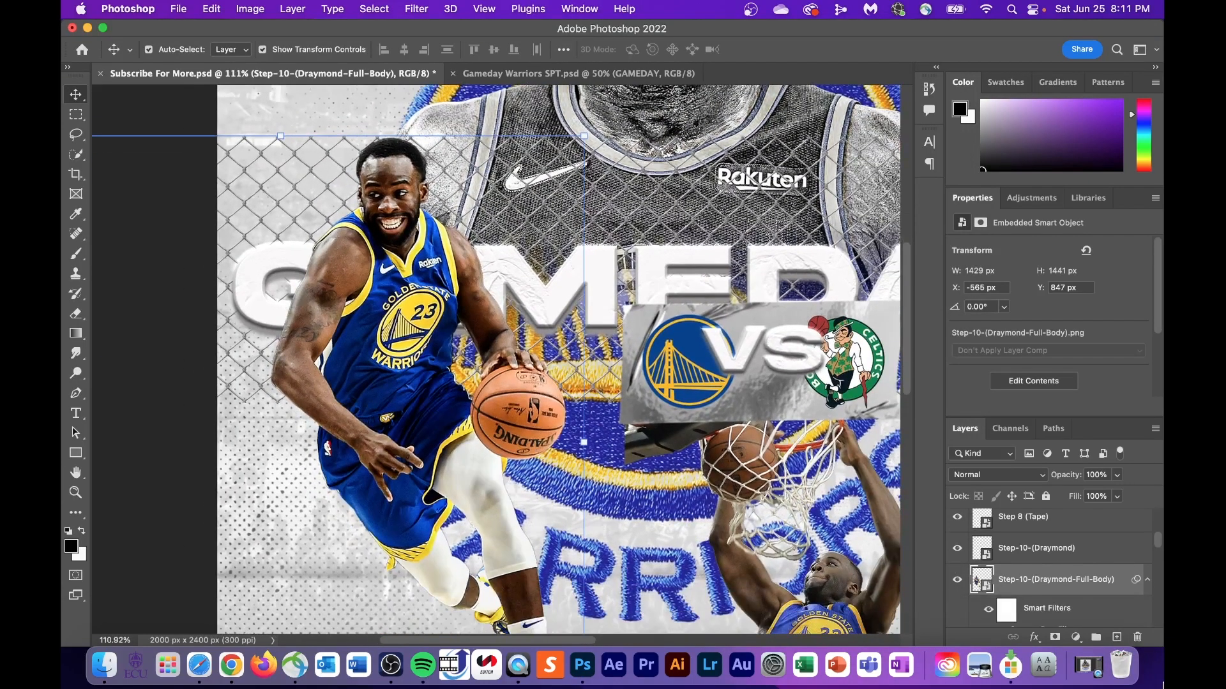
- Duplicate the Step-10-(Draymond-Full-Body) layer, keeping the suggested name
right_click(1090, 583)
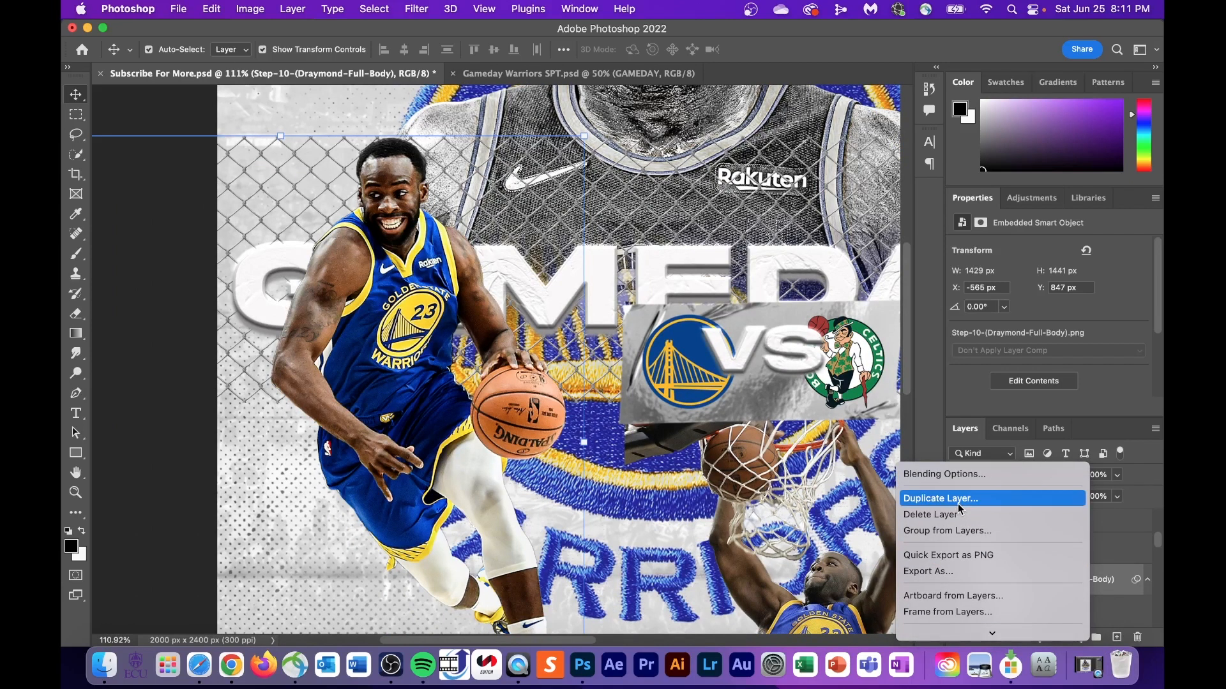
left_click(959, 505)
left_click(752, 280)
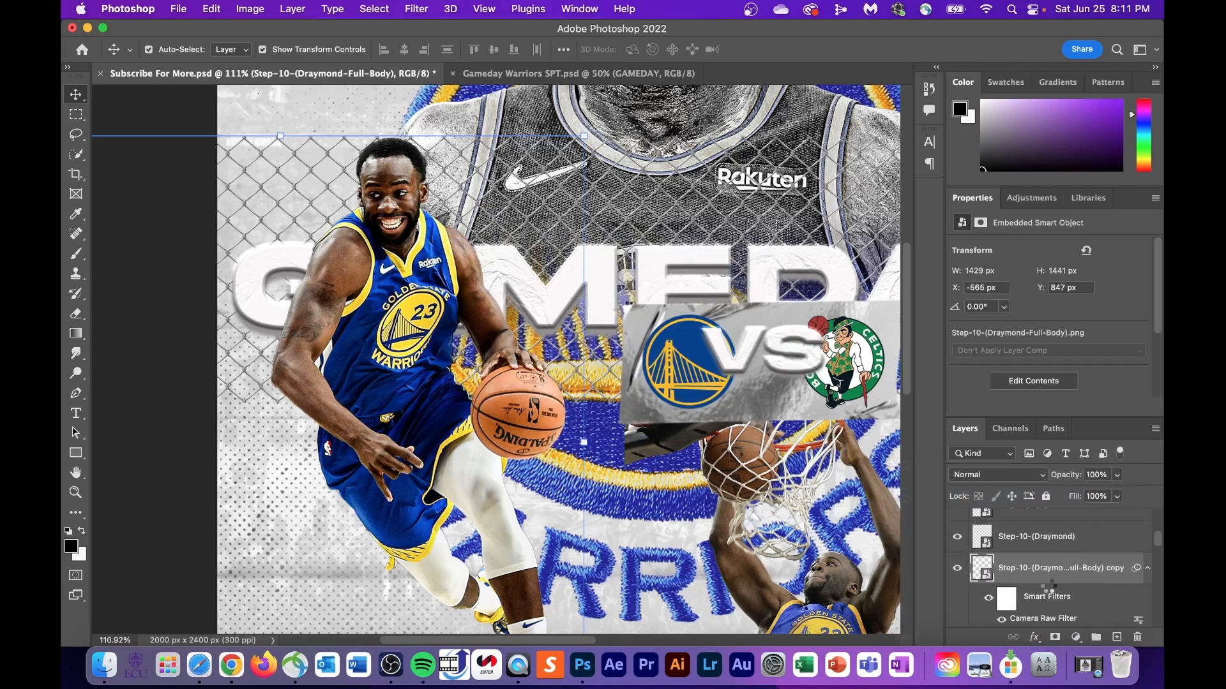
scroll(1073, 579, "down", 2)
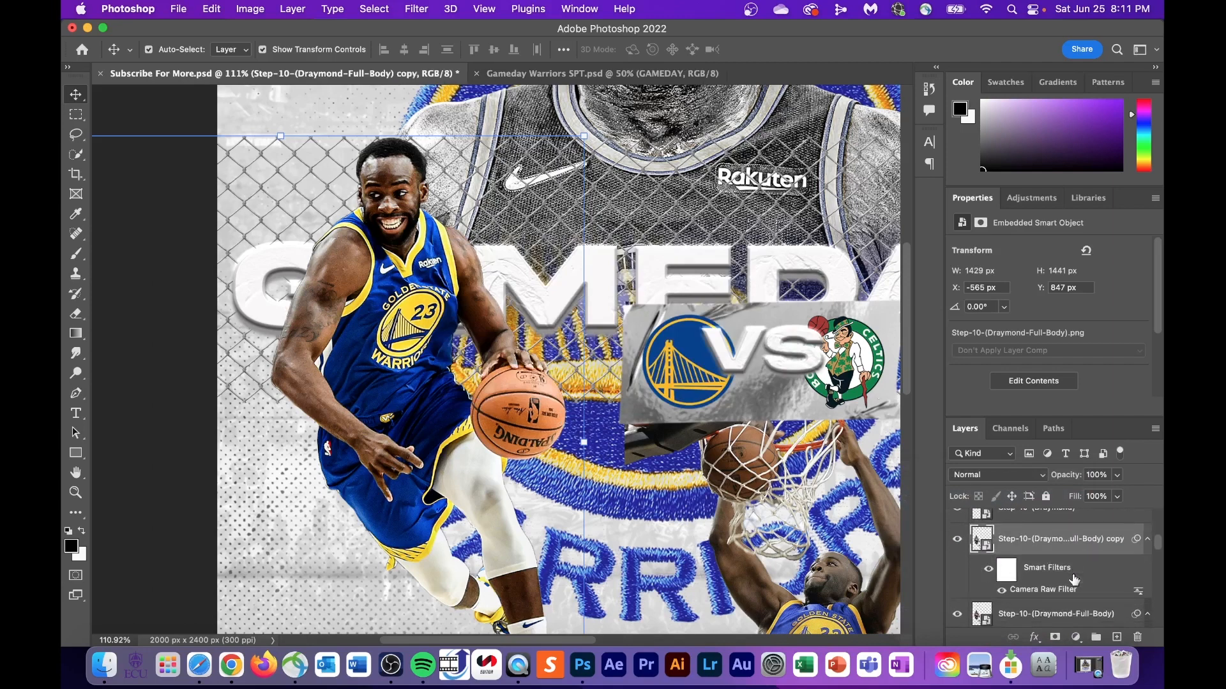
- Apply a High Pass filter with a 3.8-pixel radius to the duplicated full-body player layer
left_click(416, 9)
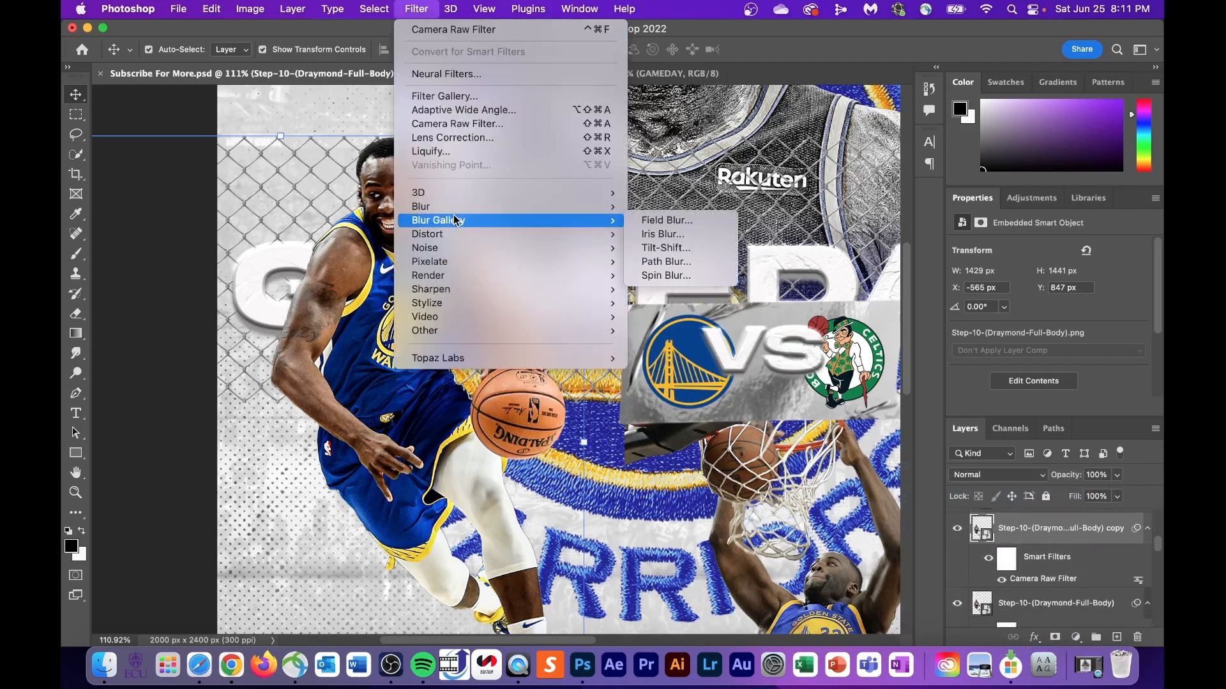
mouse_move(442, 331)
left_click(657, 346)
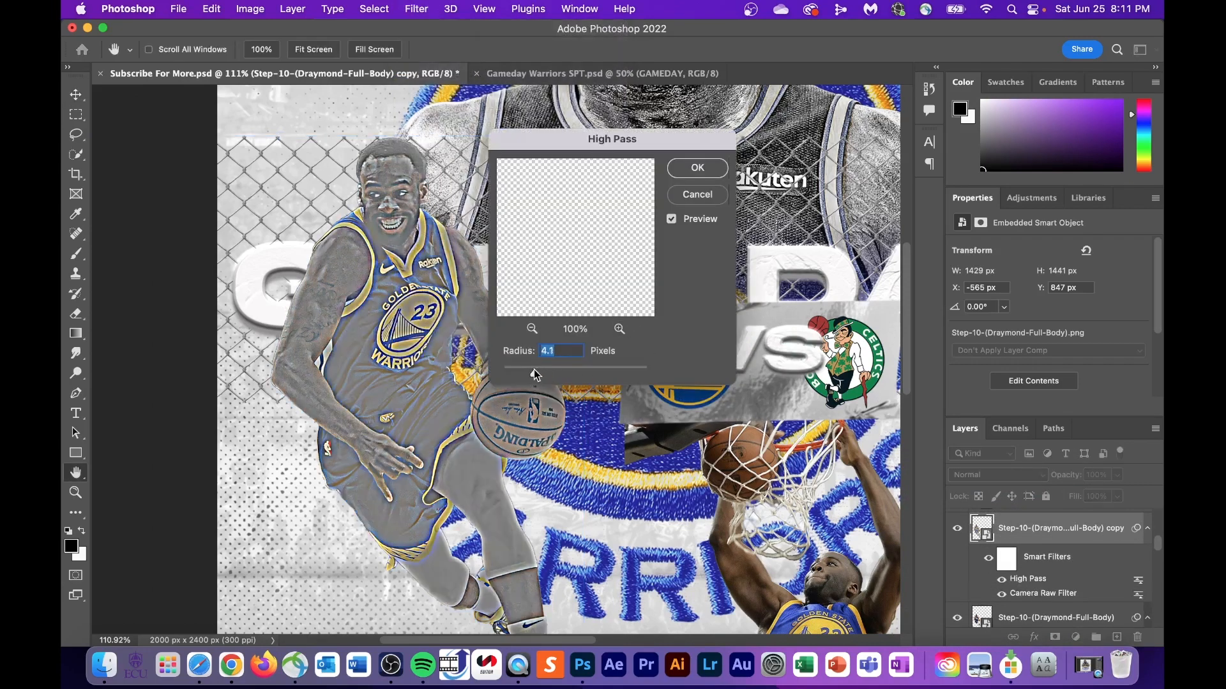
left_click_drag(533, 369, 531, 370)
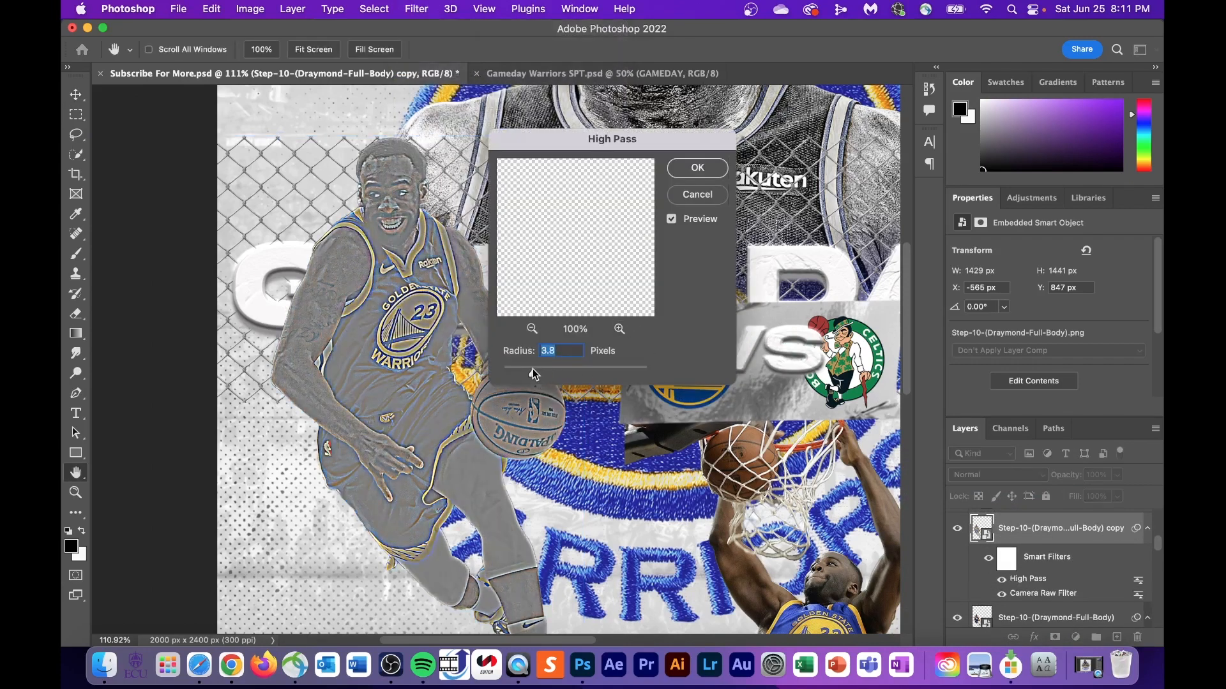
left_click(696, 167)
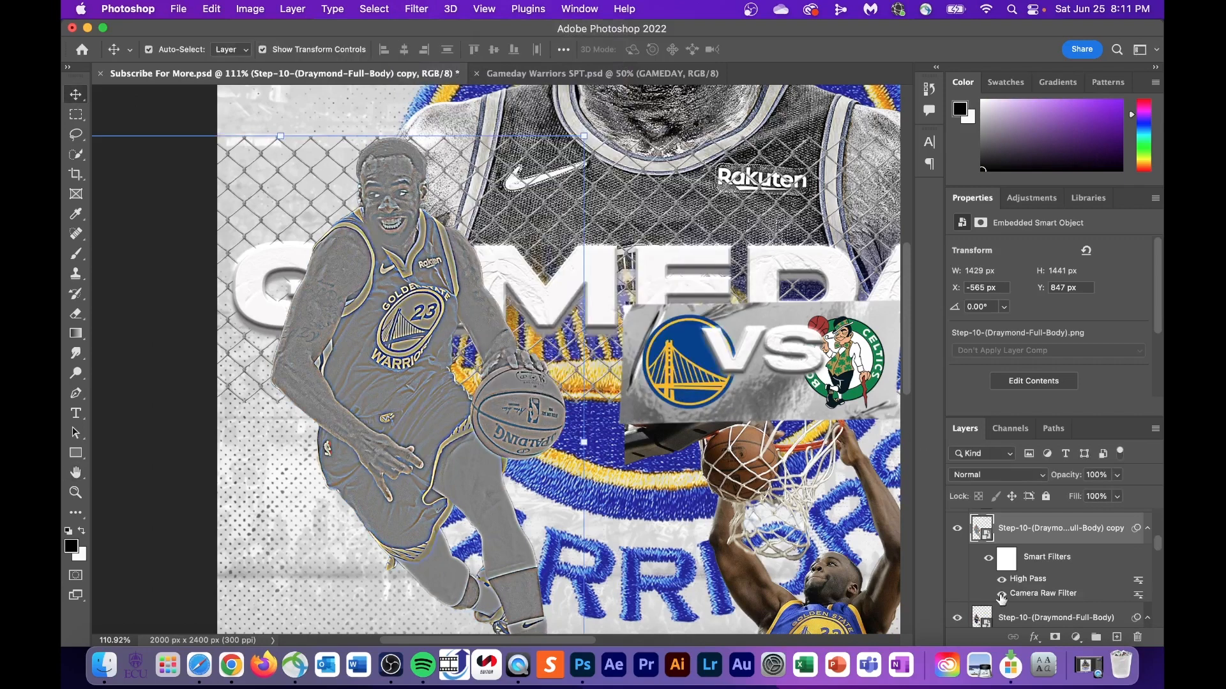
- Hide the copy's Camera Raw smart filter if needed, set the High Pass copy to Soft Light, and check its effect on the player
left_click(994, 480)
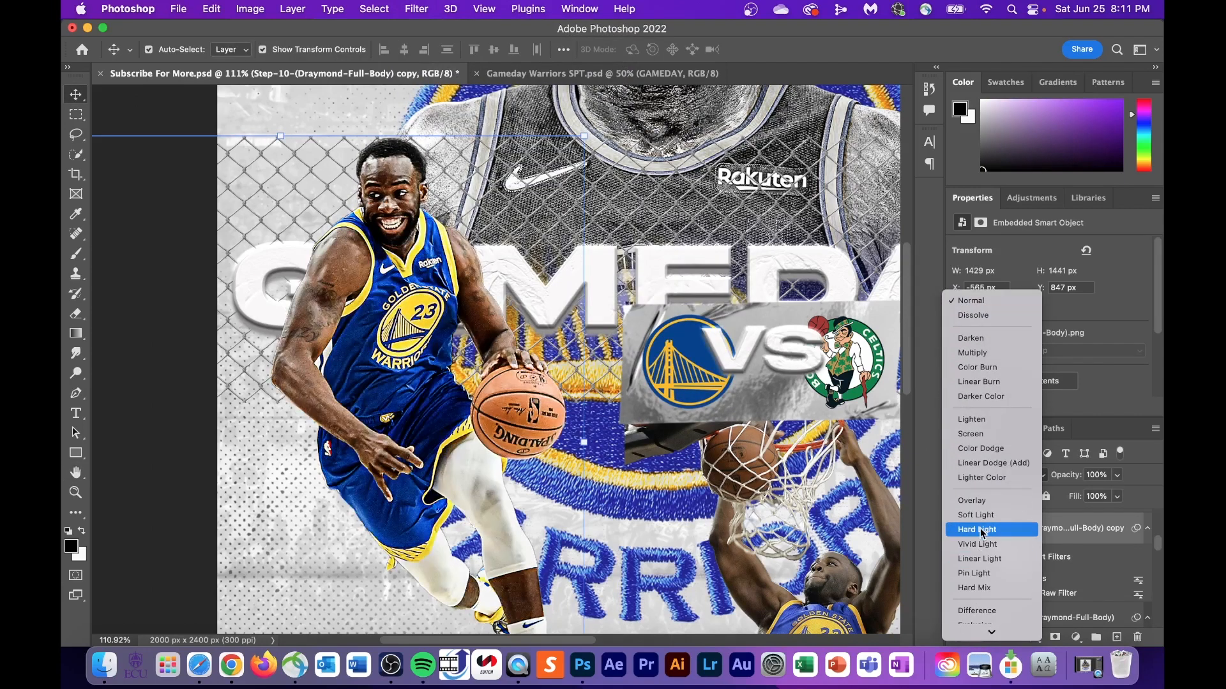
left_click(977, 515)
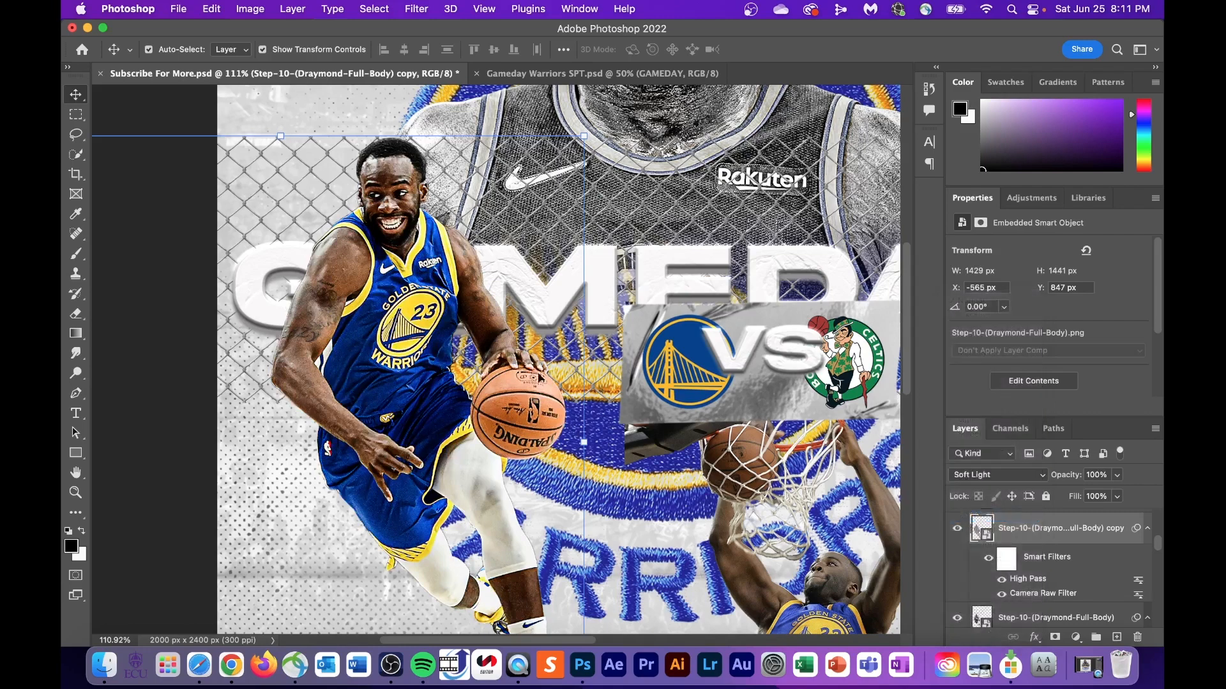
left_click(958, 528)
scroll(584, 427, "down", 5)
scroll(584, 427, "up", 2)
scroll(584, 427, "up", 1)
scroll(1007, 571, "down", 1)
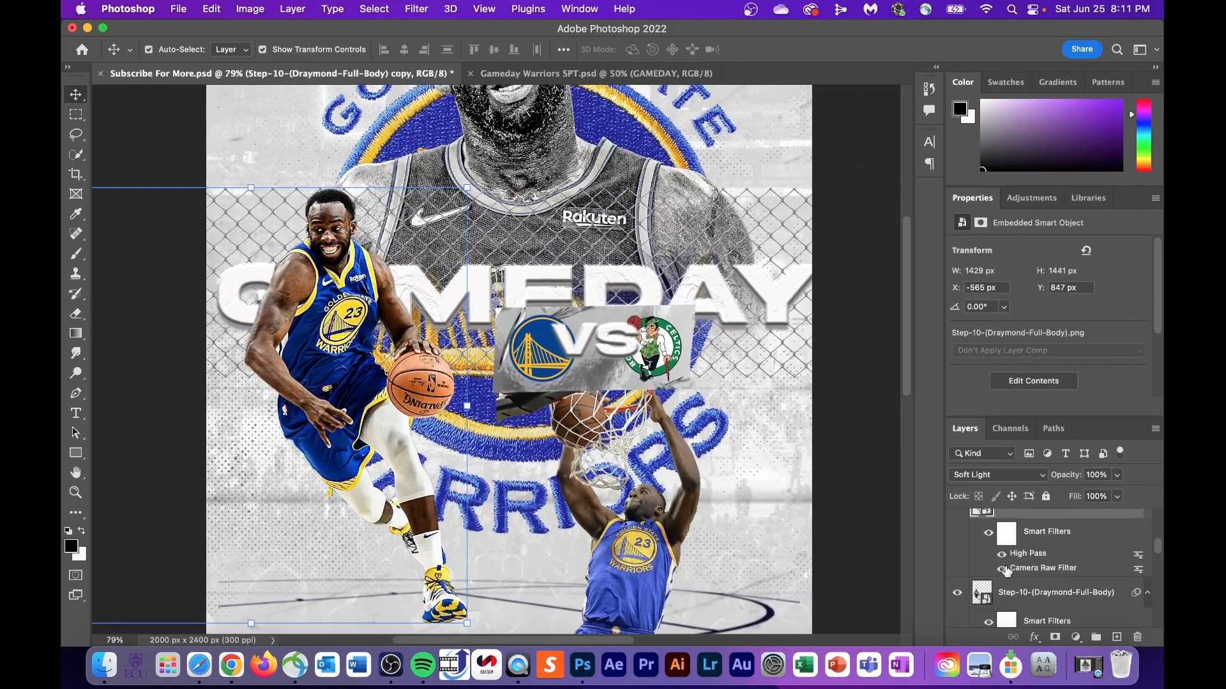
- Add a Black & White adjustment clipped to the original Step-10-(Draymond-Full-Body) layer and set its blend mode to Soft Light
left_click(1049, 604)
scroll(1051, 600, "down", 1)
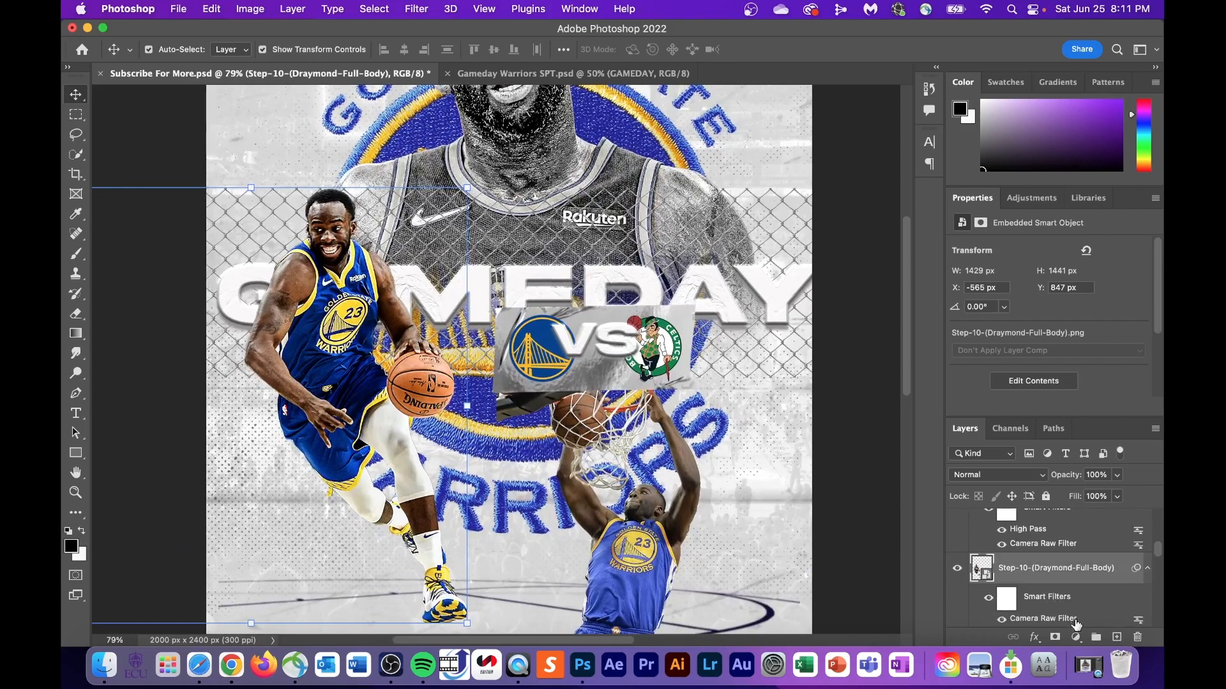
left_click(1076, 638)
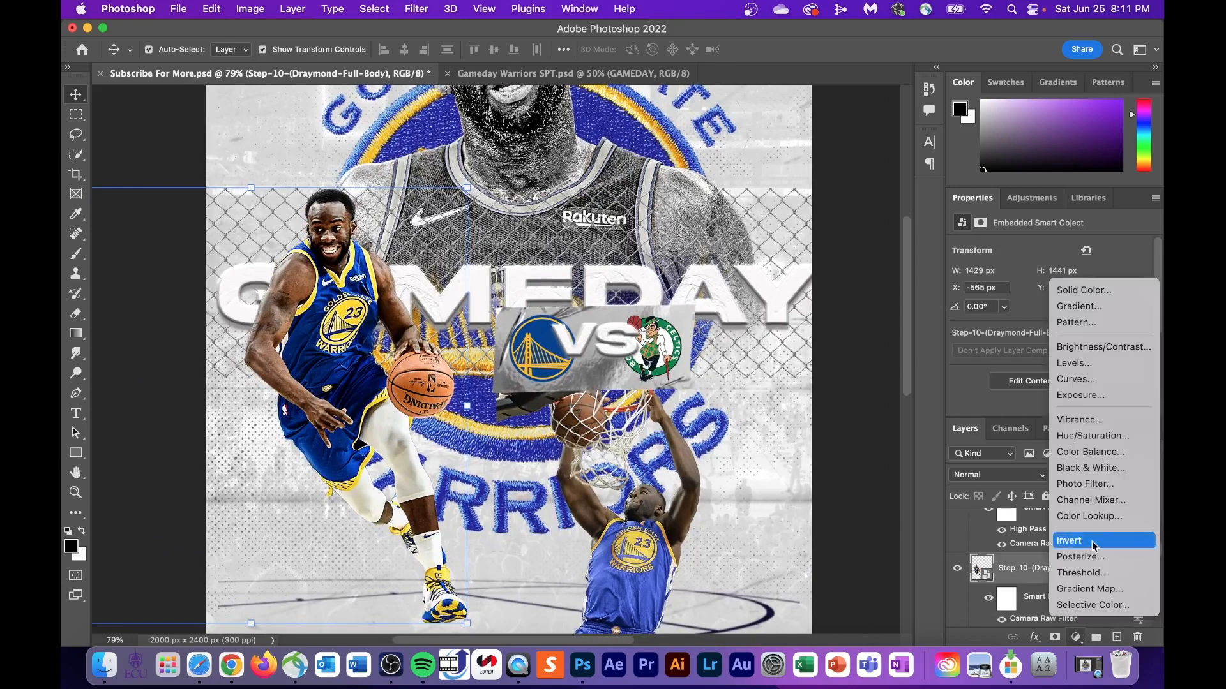
left_click(1090, 467)
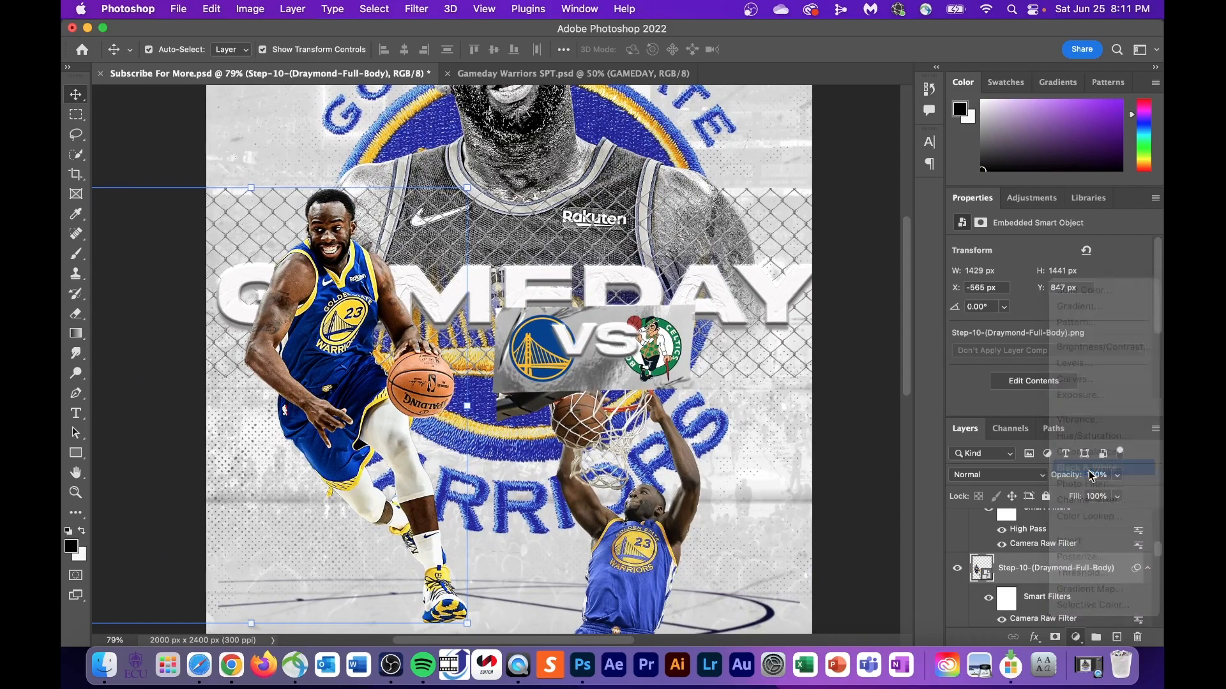
left_click(1000, 475)
scroll(975, 561, "down", 3)
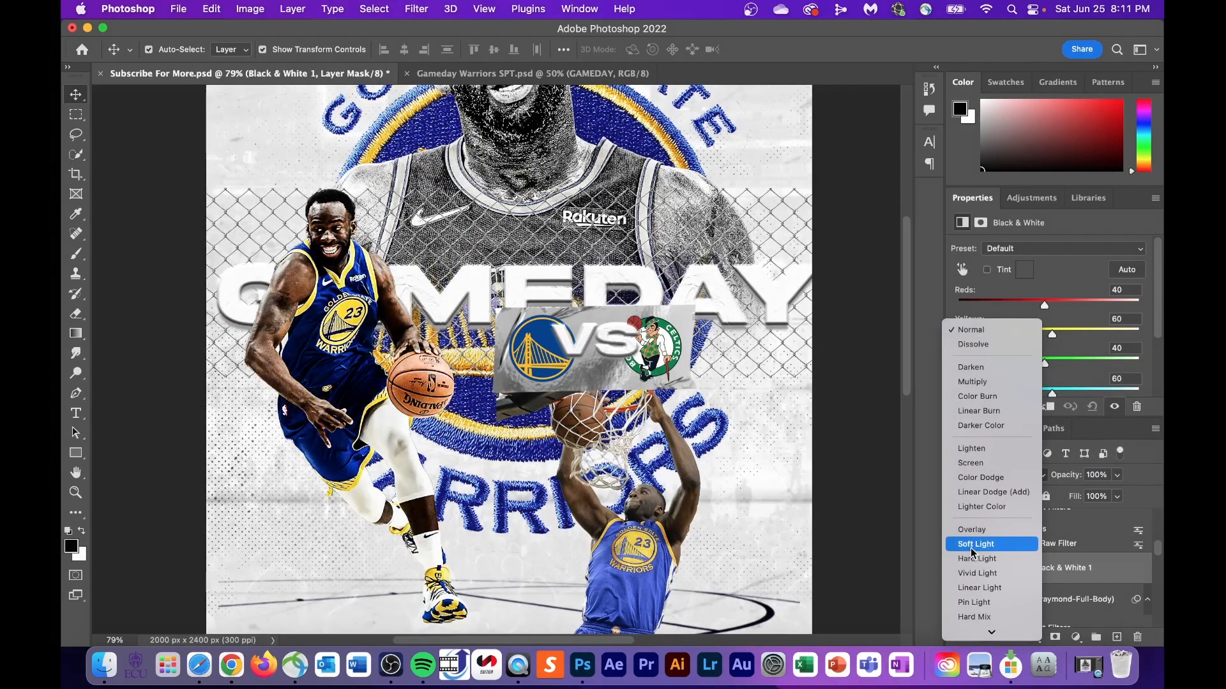
left_click(972, 549)
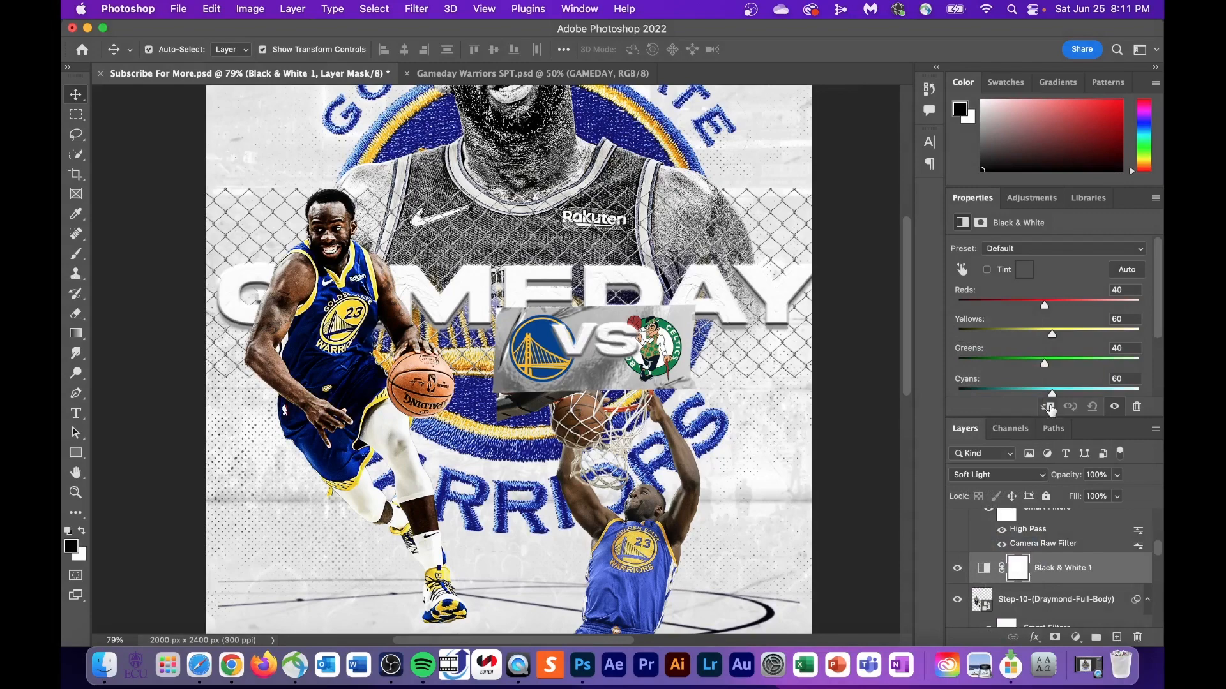
scroll(561, 319, "down", 3)
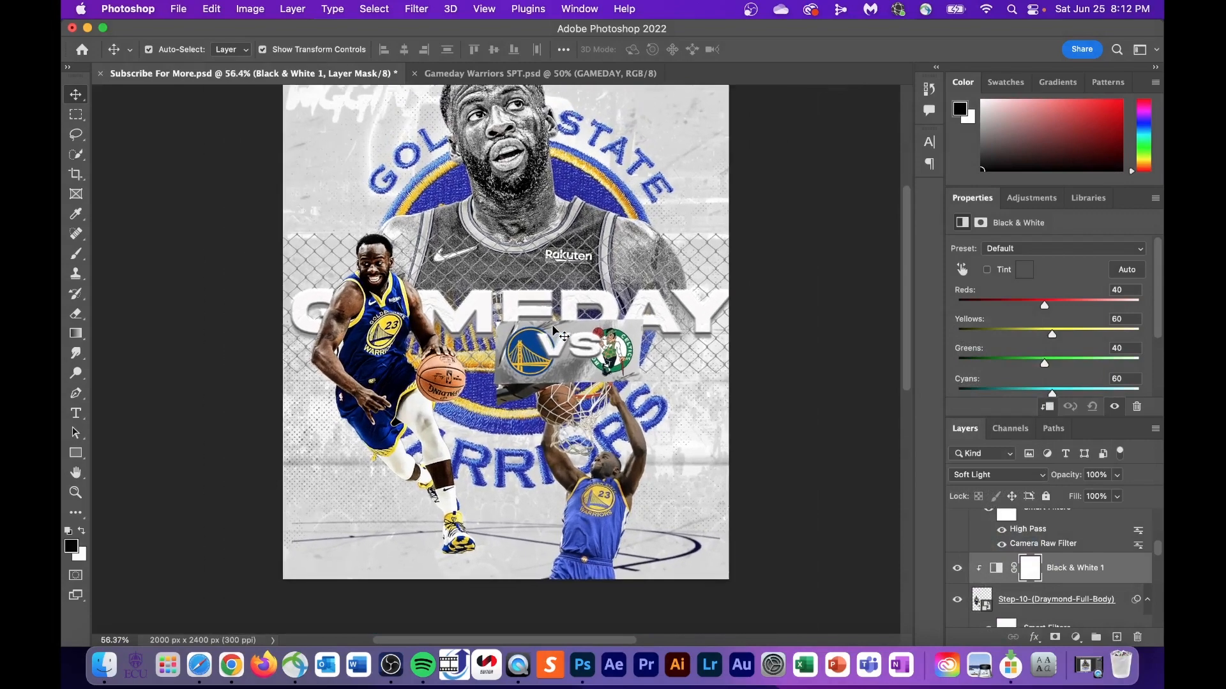
- Reduce the Black & White adjustment layer's opacity to 20%
scroll(561, 319, "up", 5)
left_click(1117, 477)
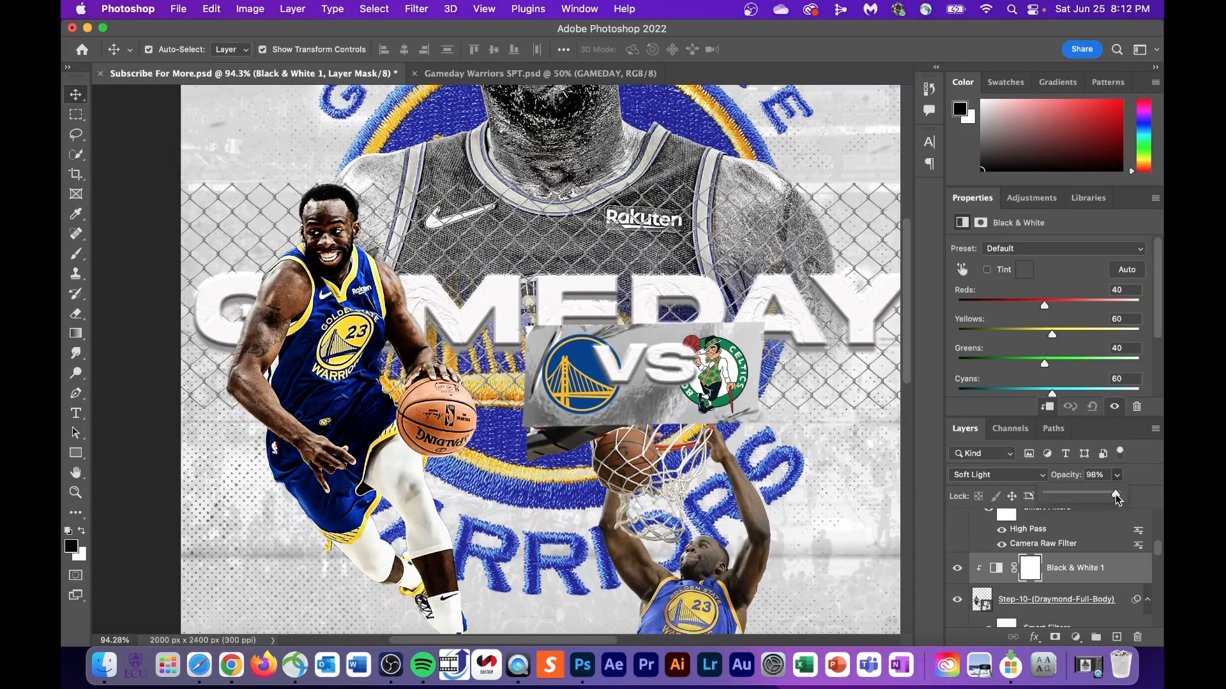
scroll(700, 350, "down", 3)
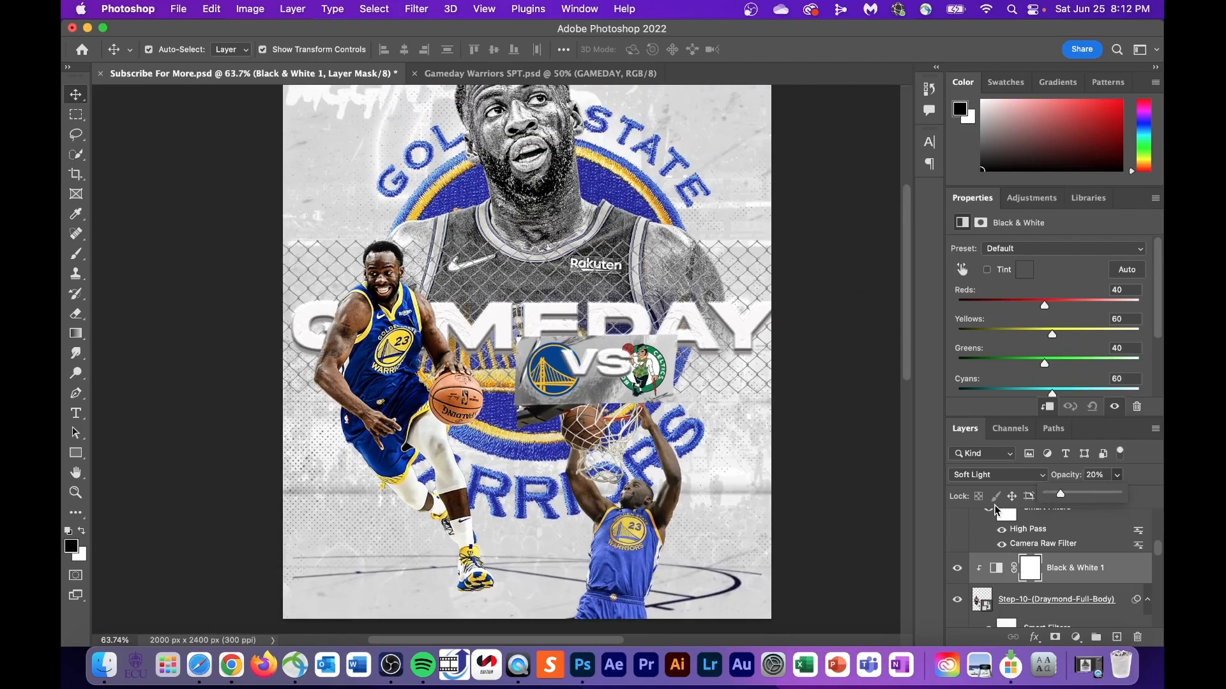
- Add a second Black & White adjustment clipped to the Step-10-(Draymond-Full-Body) layer and invert its mask to black
left_click(1085, 576)
left_click(1077, 637)
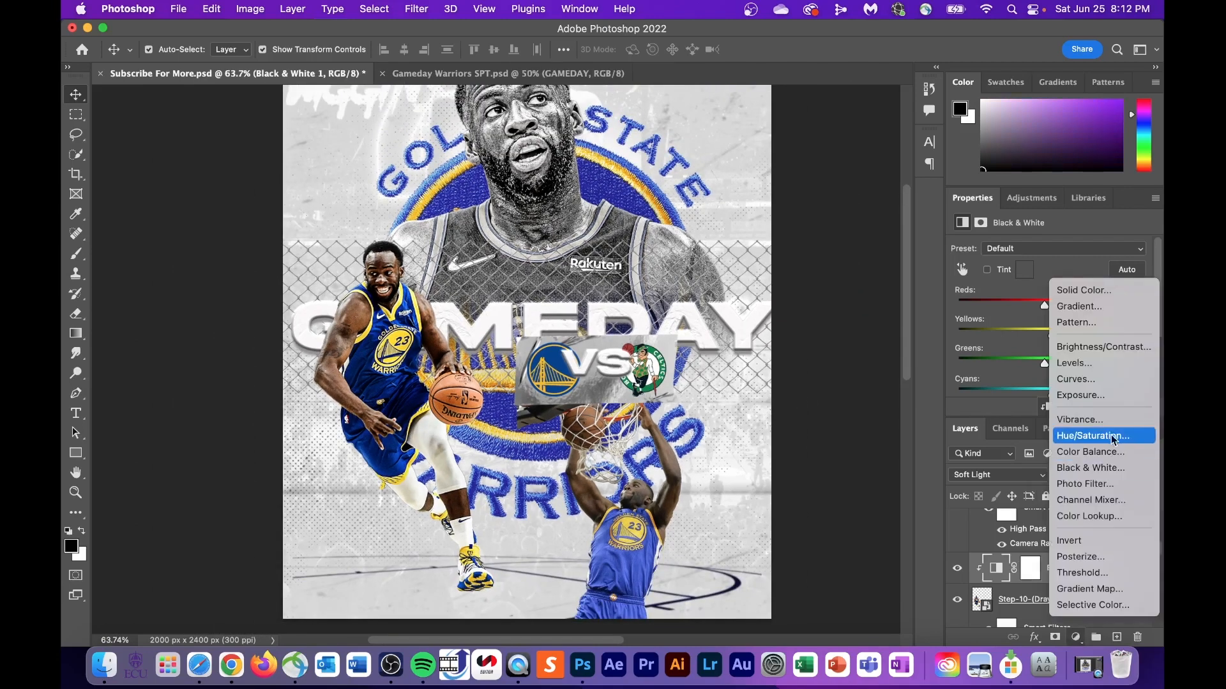
left_click(1106, 469)
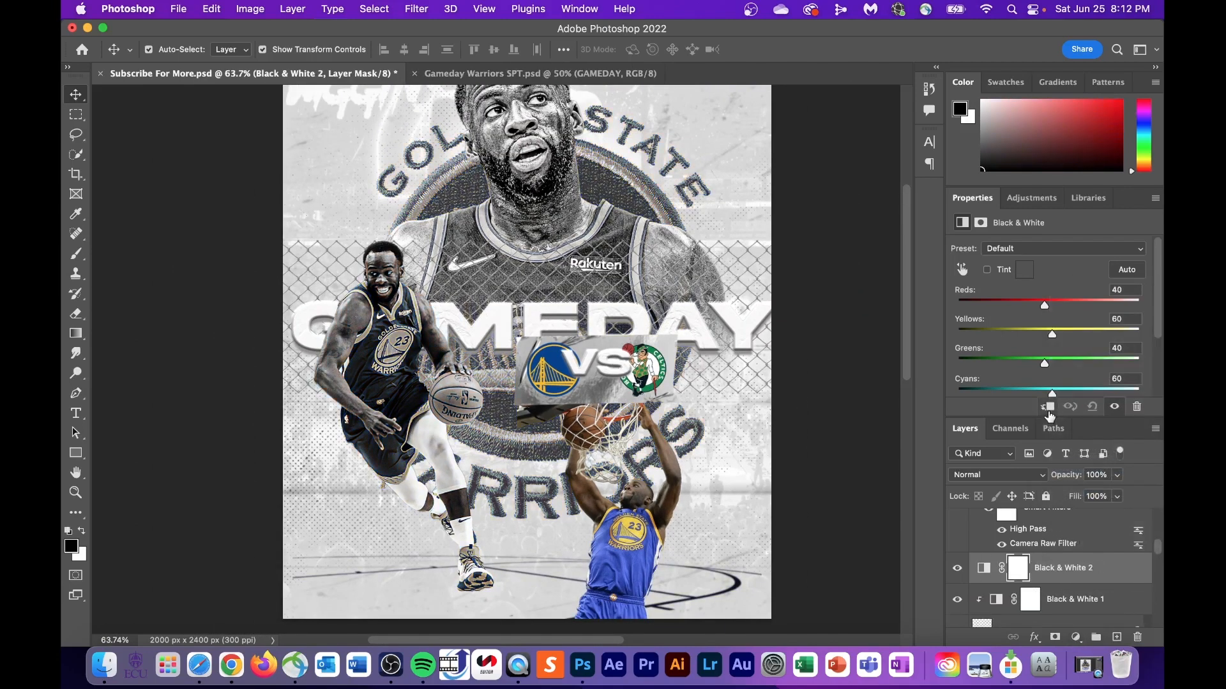
left_click(1046, 406)
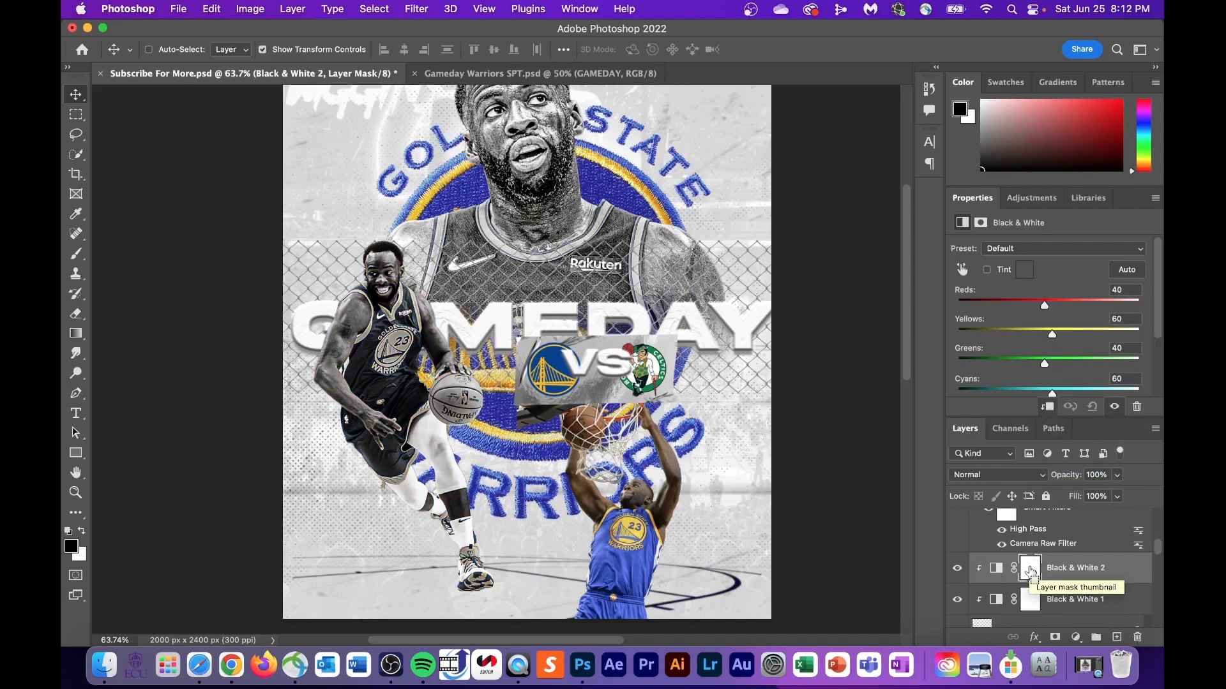
key("super+i")
- Paint white with a 20 px brush on the Black & White 2 mask over the full-body player's skin and basketball
scroll(258, 339, "up", 8)
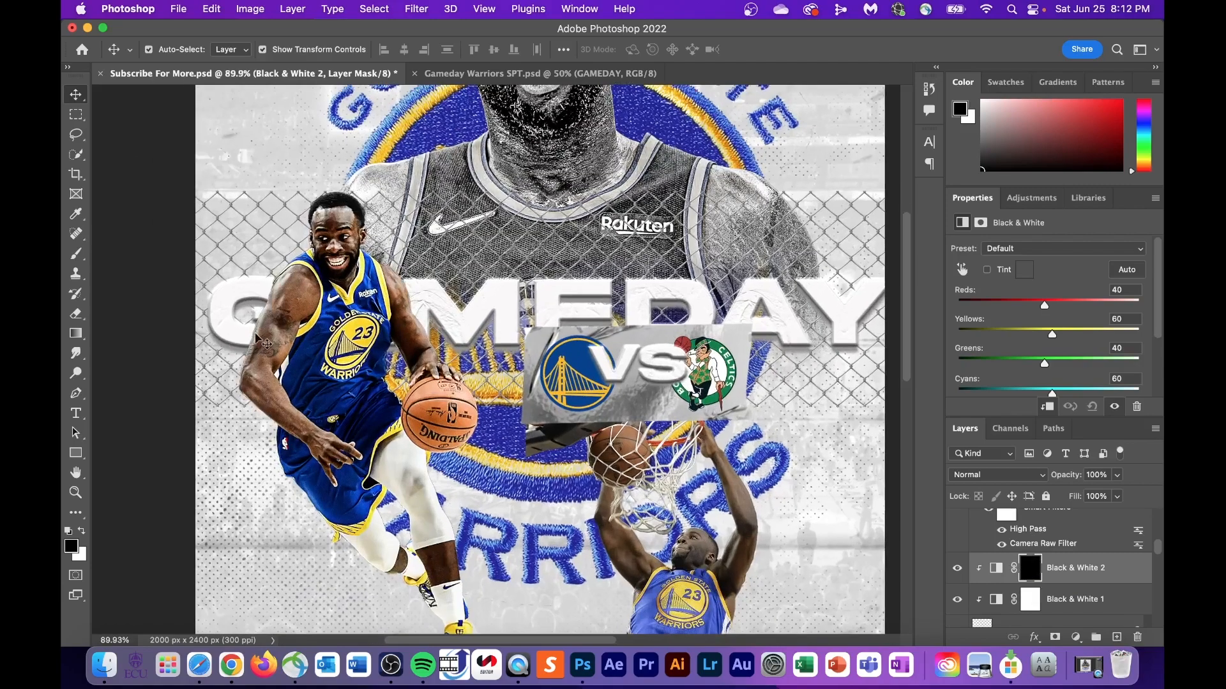
scroll(294, 335, "up", 4)
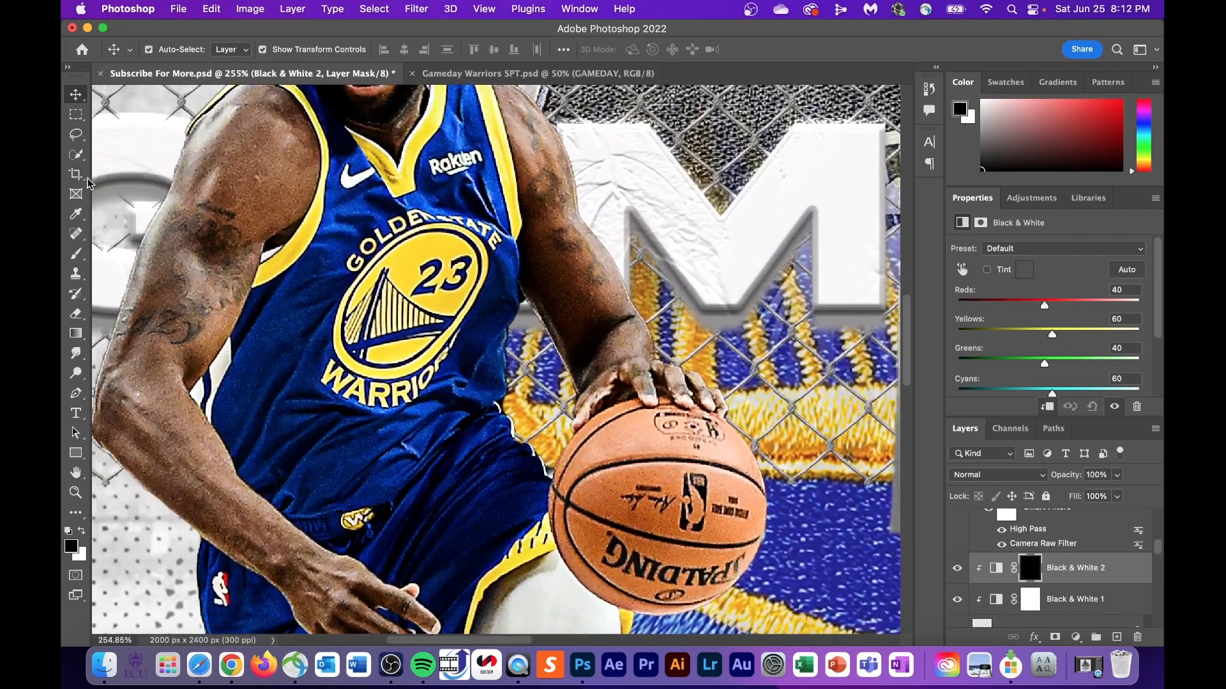
left_click(76, 254)
scroll(187, 311, "left", 1)
scroll(187, 311, "left", 2)
scroll(217, 141, "down", 3)
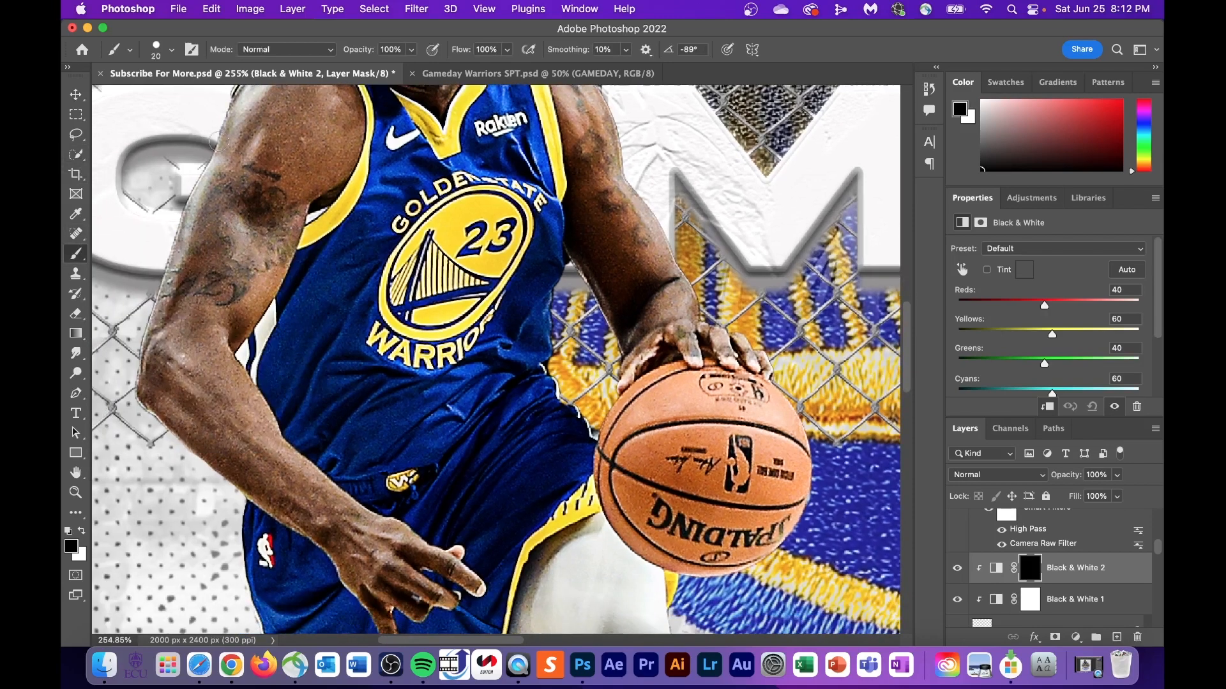
left_click(82, 532)
scroll(241, 267, "up", 6)
scroll(241, 267, "right", 2)
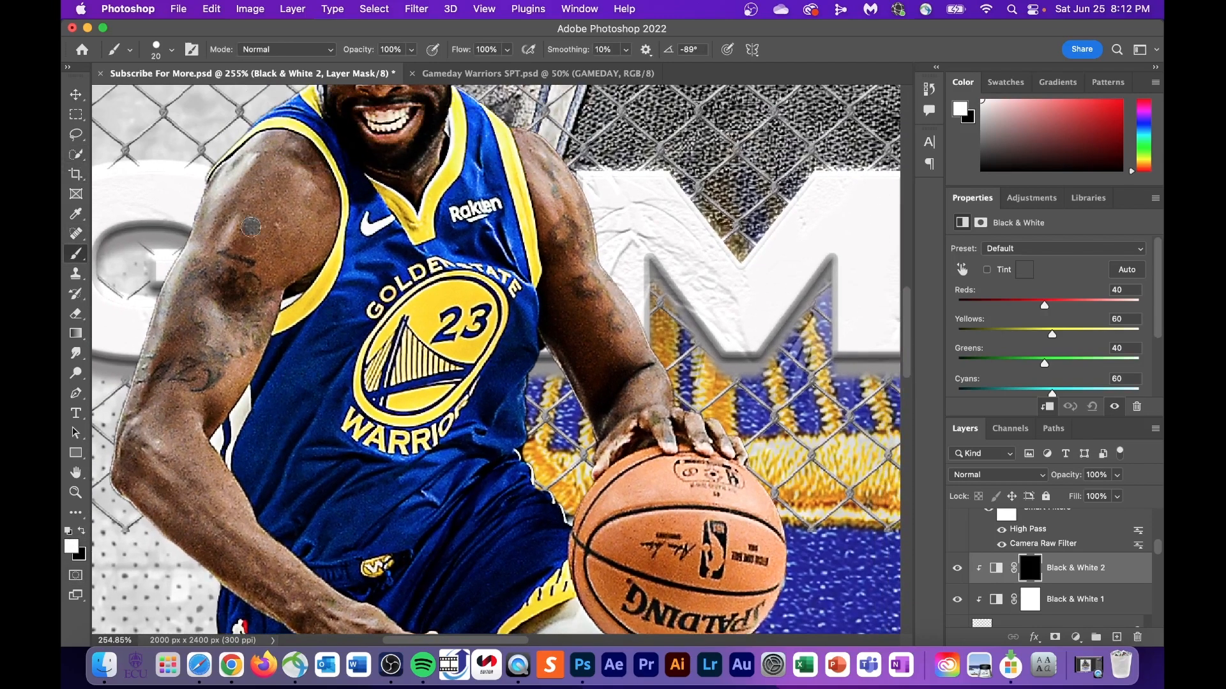
left_click(170, 49)
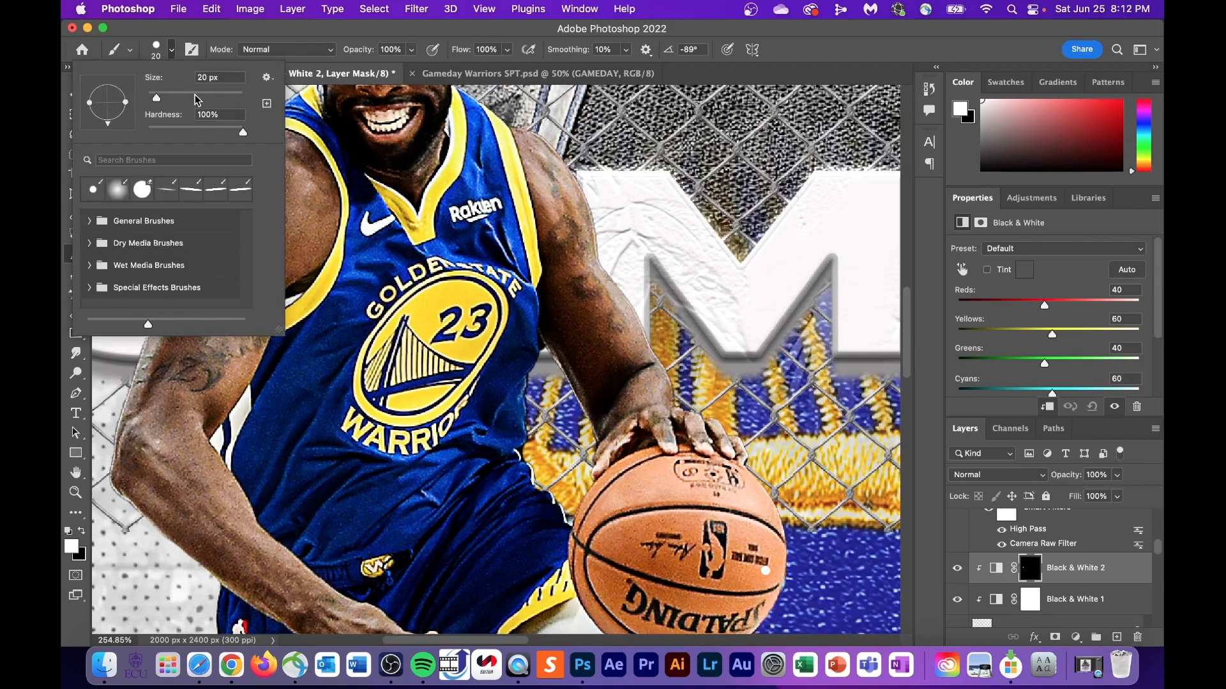
left_click_drag(195, 97, 185, 97)
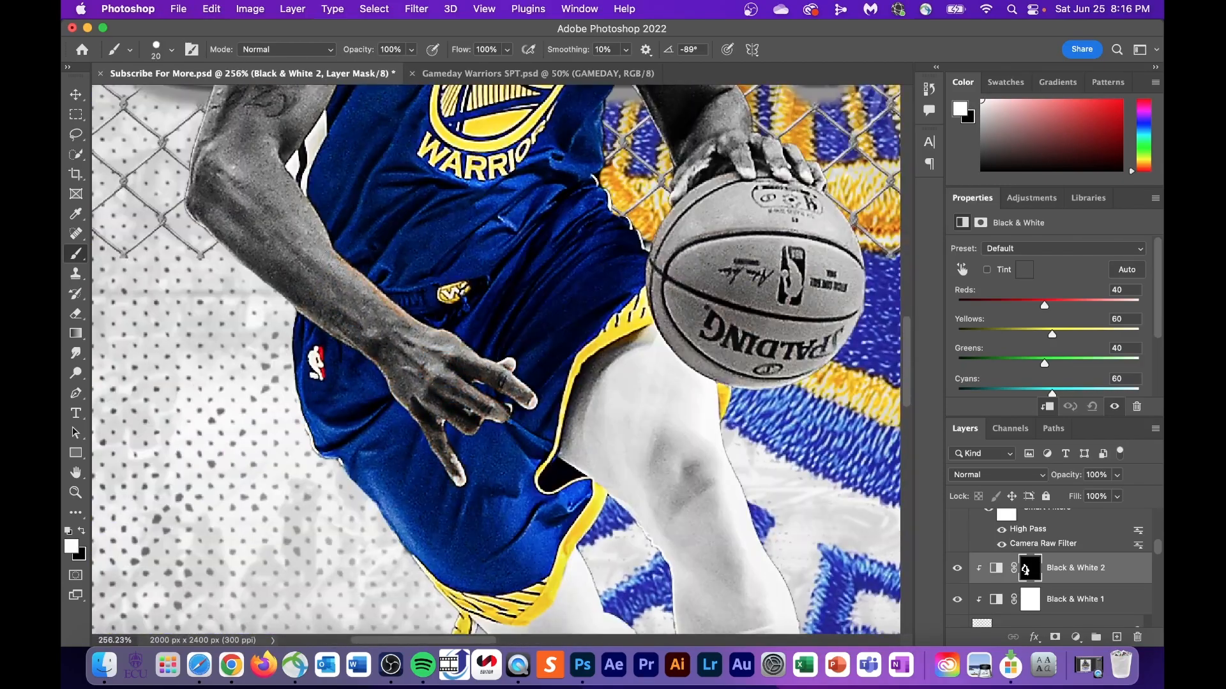
scroll(376, 370, "down", 10)
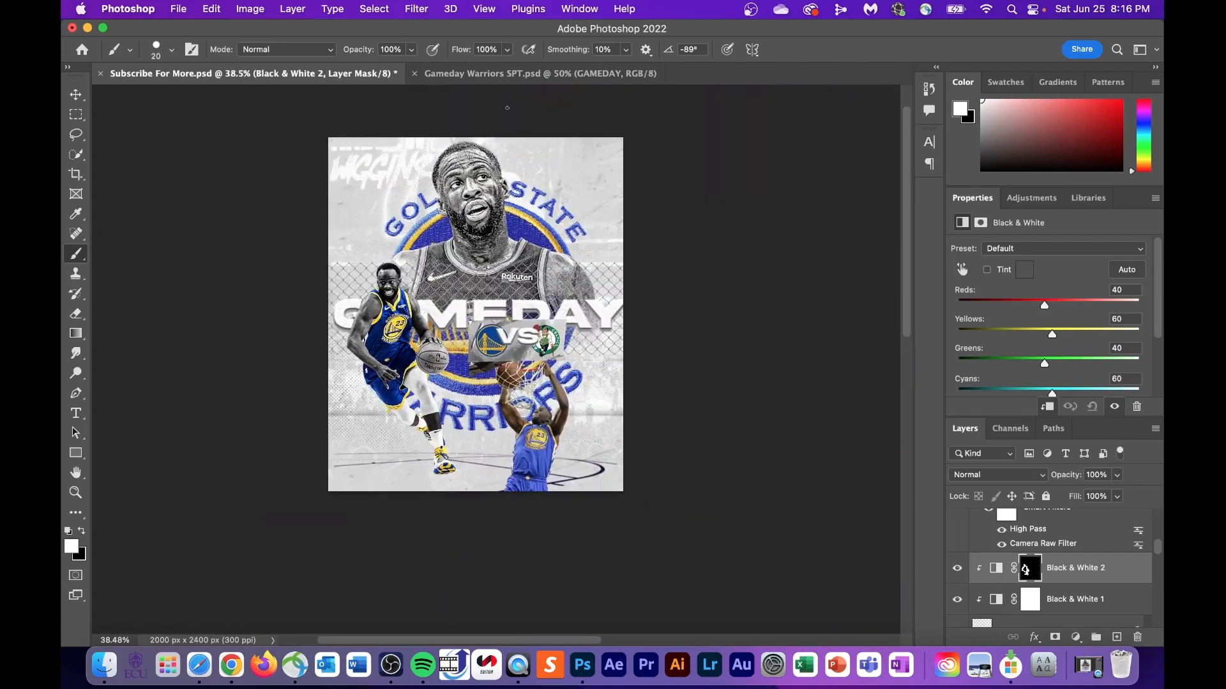
- Apply a Camera Raw filter to the Step-10-(Draymond-Full-Body) layer with Exposure +0.65 and Clarity +41
scroll(1083, 558, "down", 3)
left_click(1061, 604)
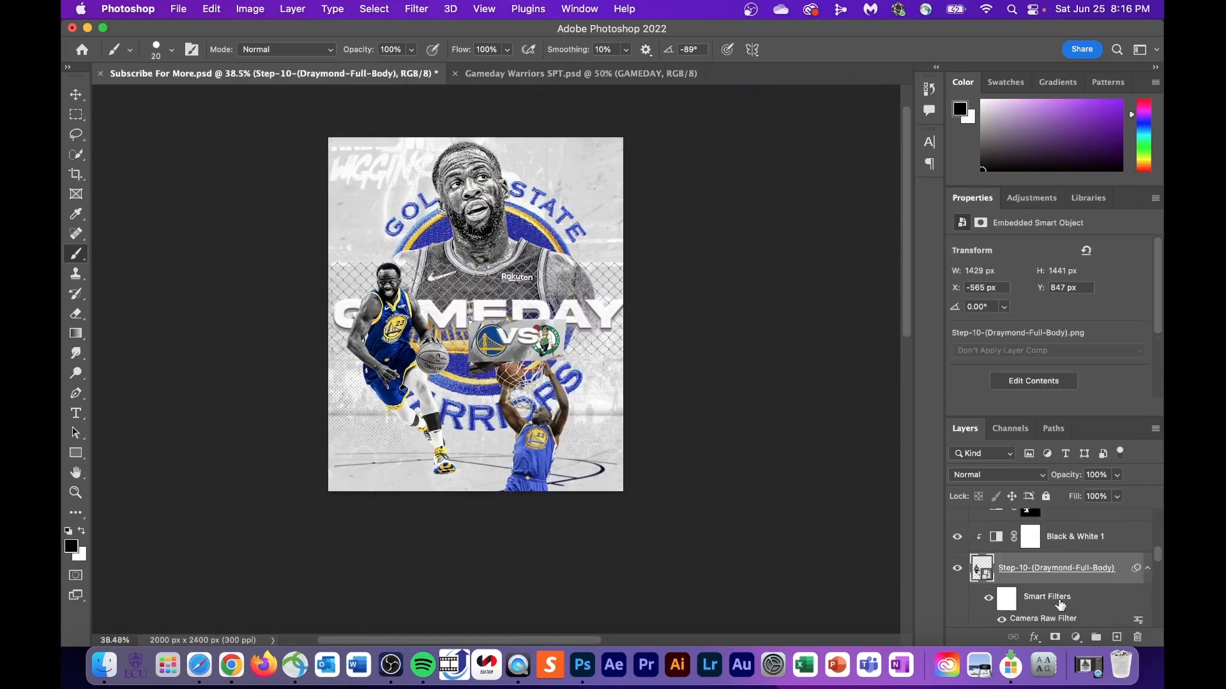
left_click(413, 8)
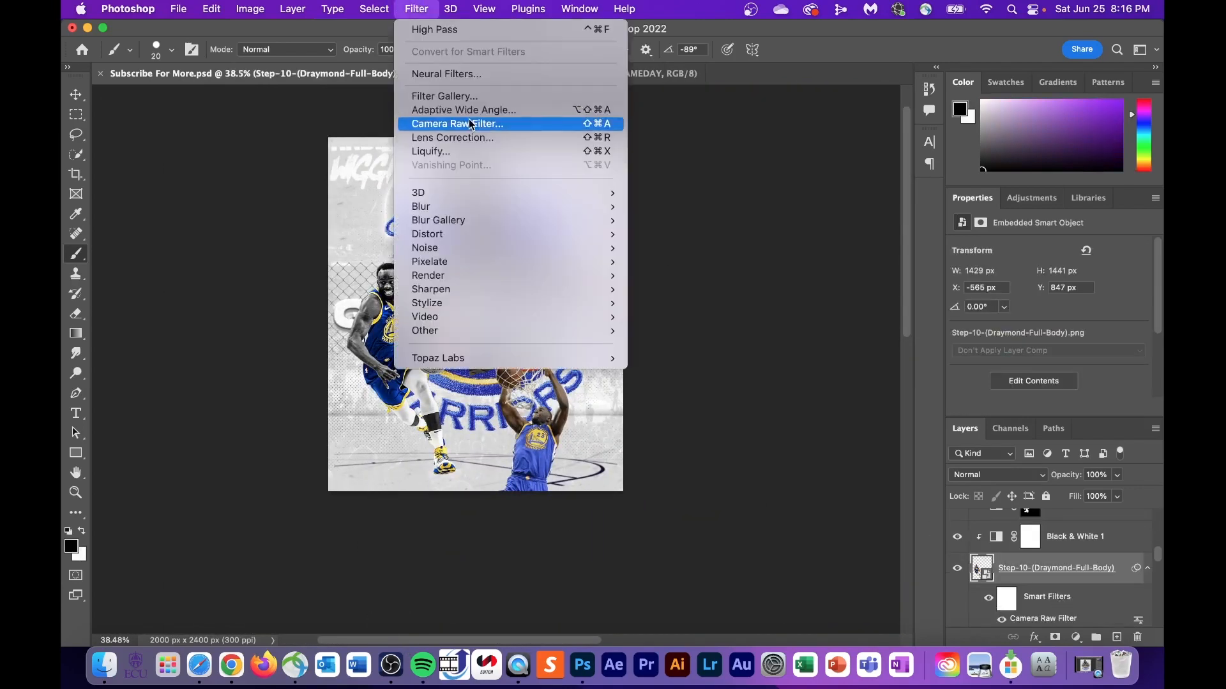
left_click(469, 123)
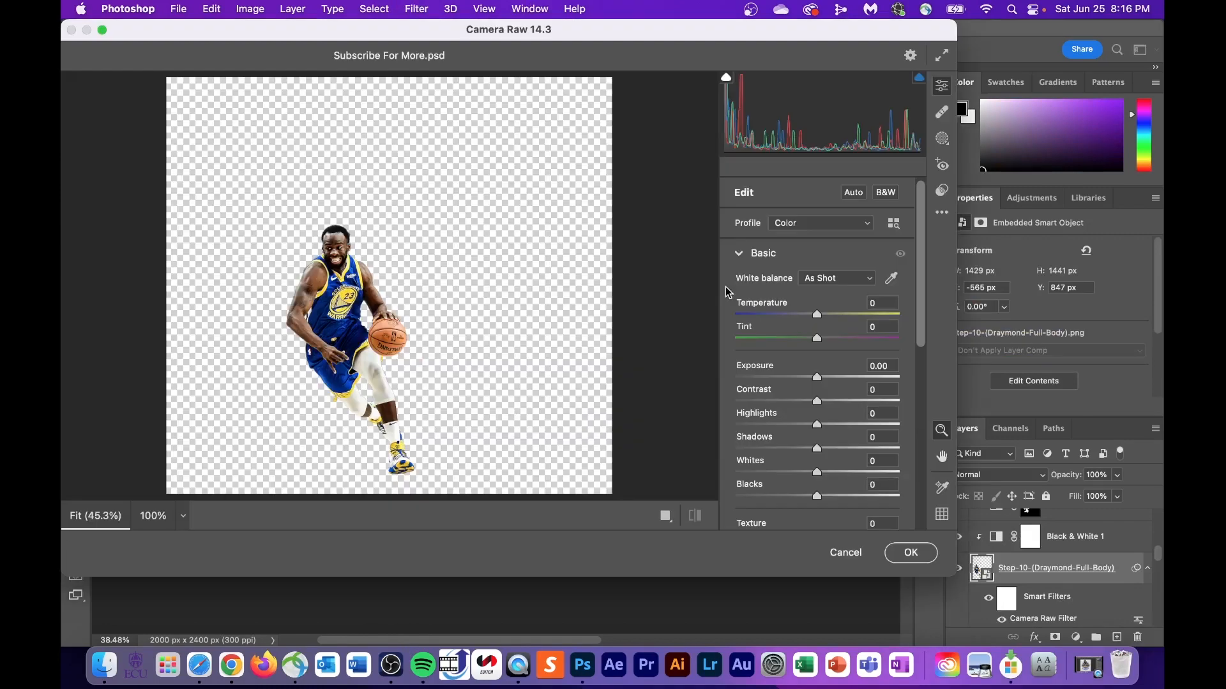
left_click_drag(821, 381, 832, 381)
scroll(827, 415, "down", 3)
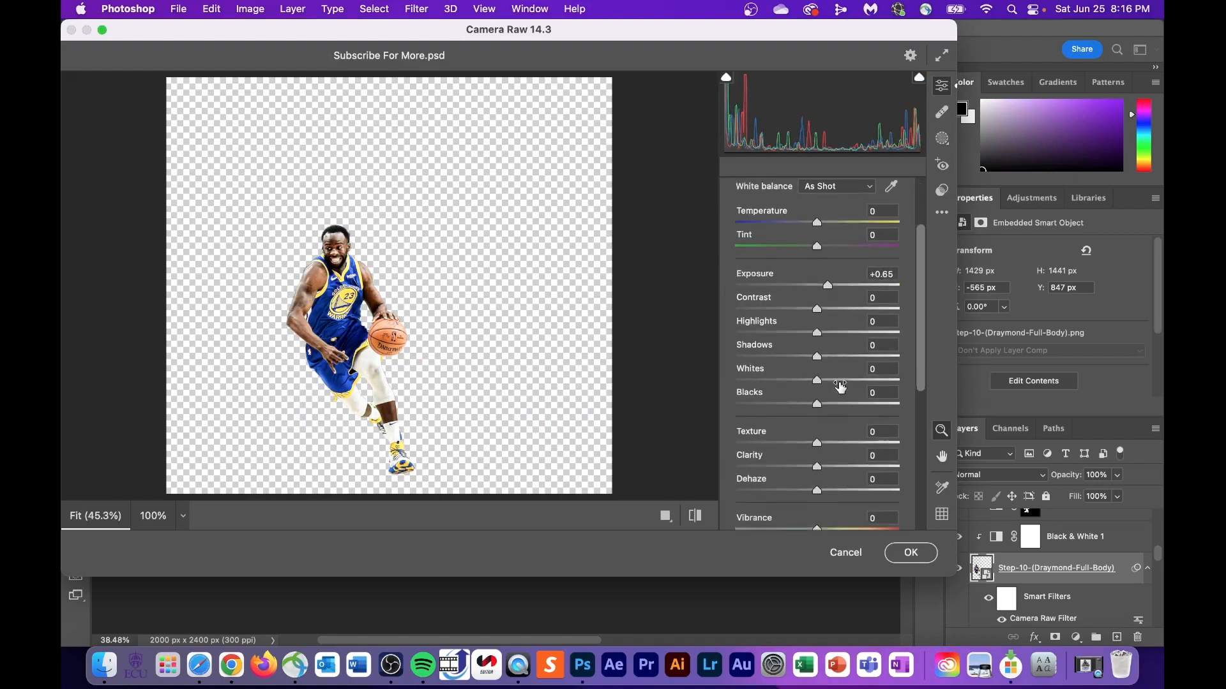
left_click_drag(822, 466, 853, 464)
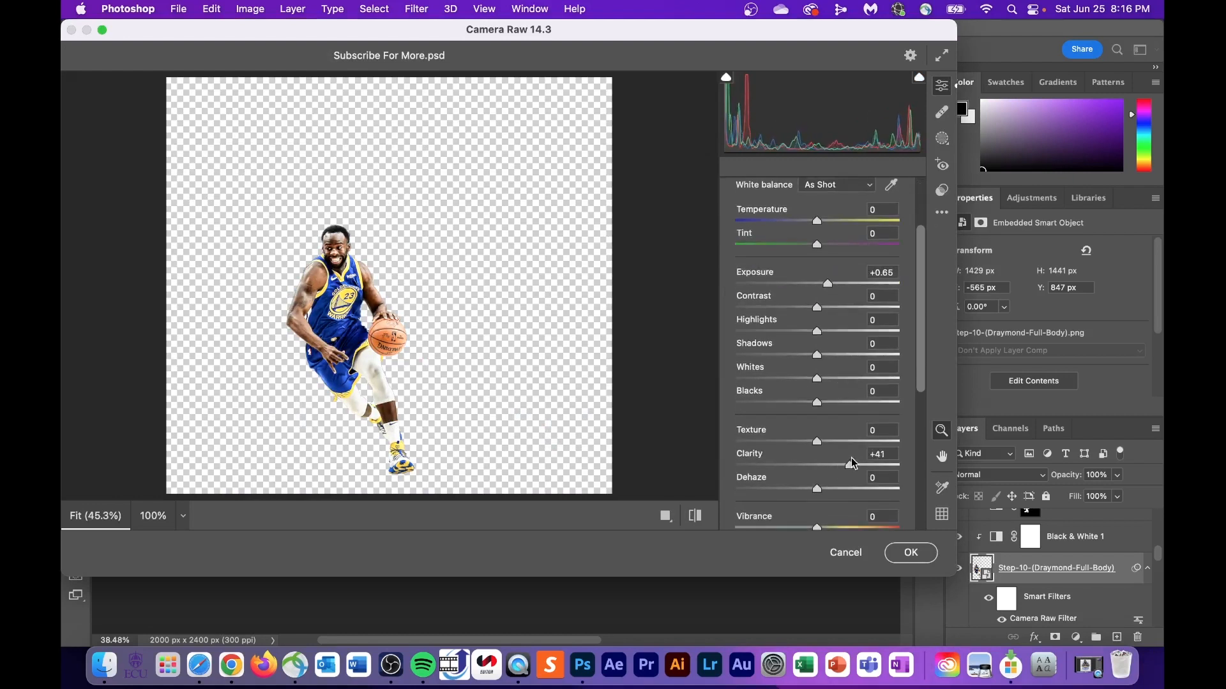
left_click(912, 554)
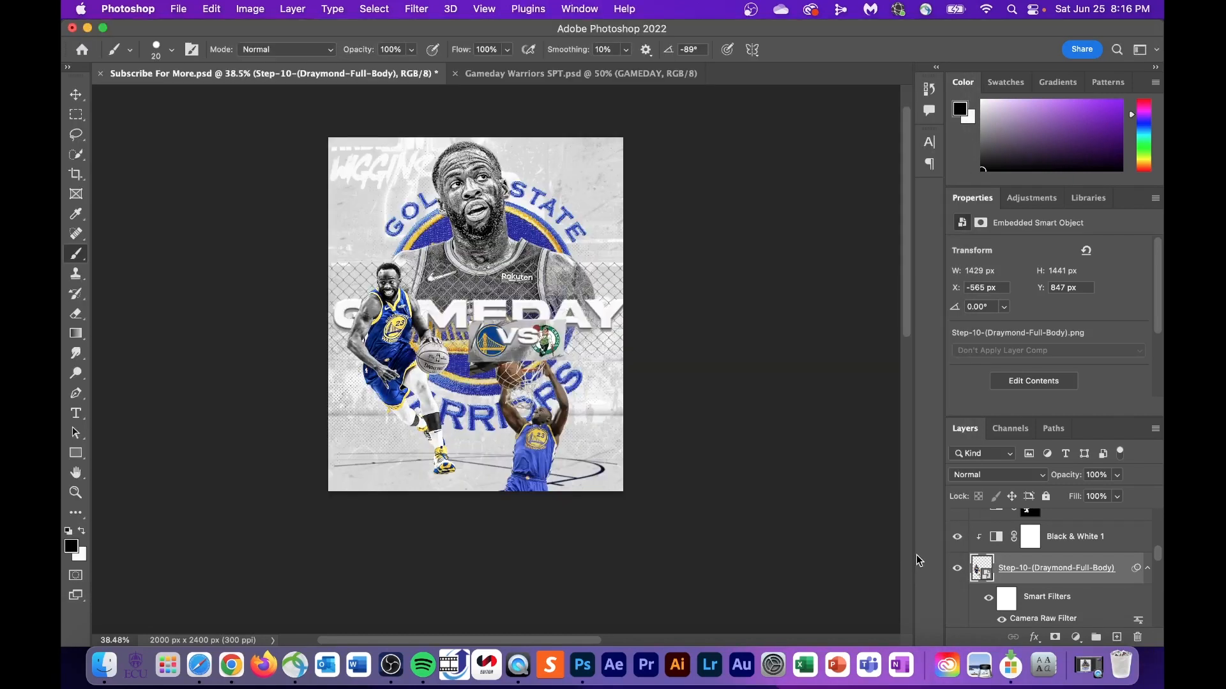
- Apply one more Camera Raw filter to the Step-10-(Draymond-Full-Body) layer and check the player on the poster
scroll(422, 254, "up", 5)
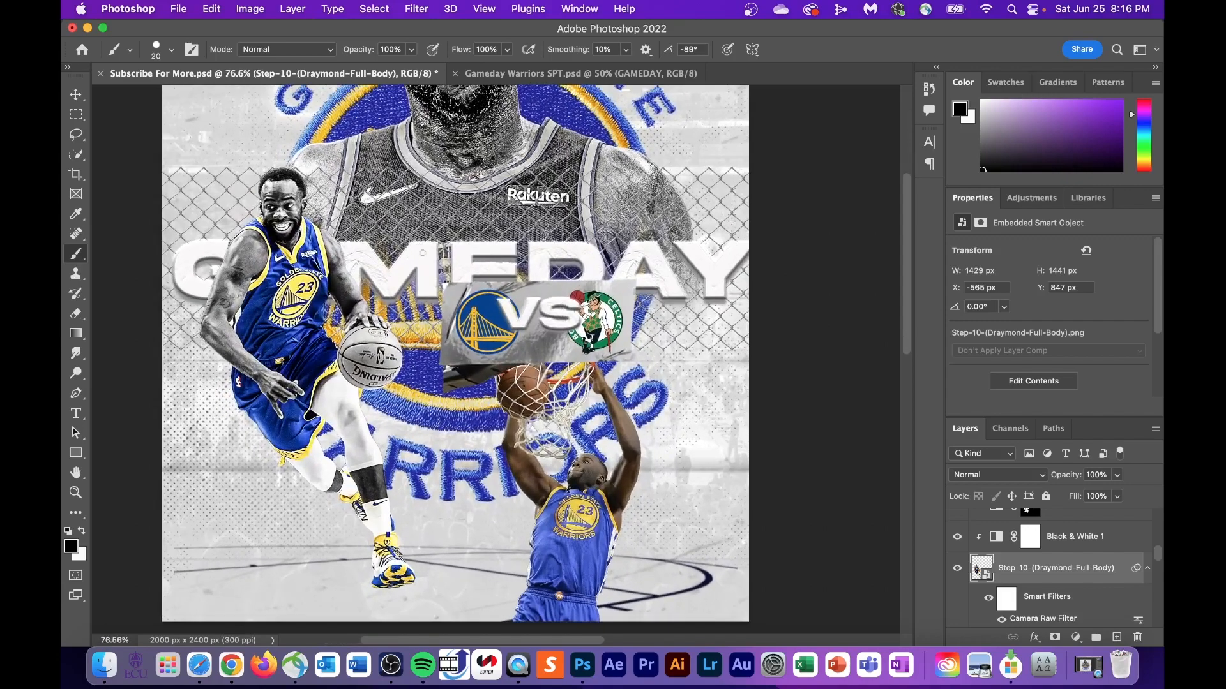
scroll(424, 236, "down", 4)
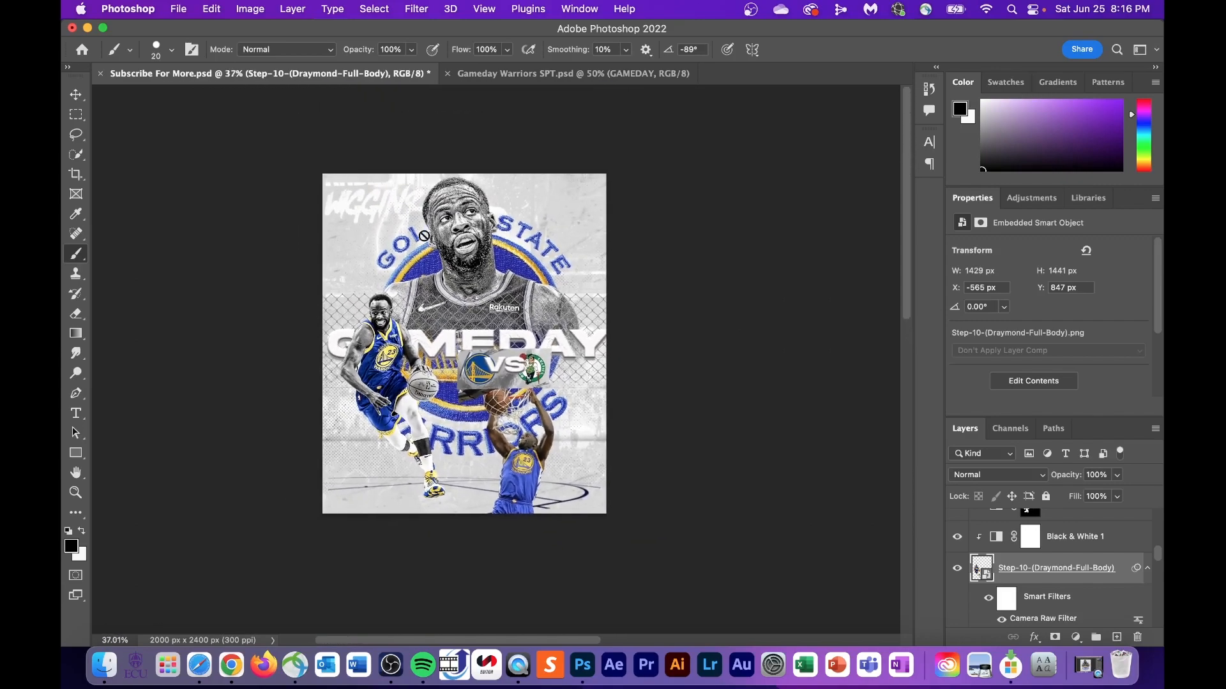
left_click(416, 9)
left_click(440, 123)
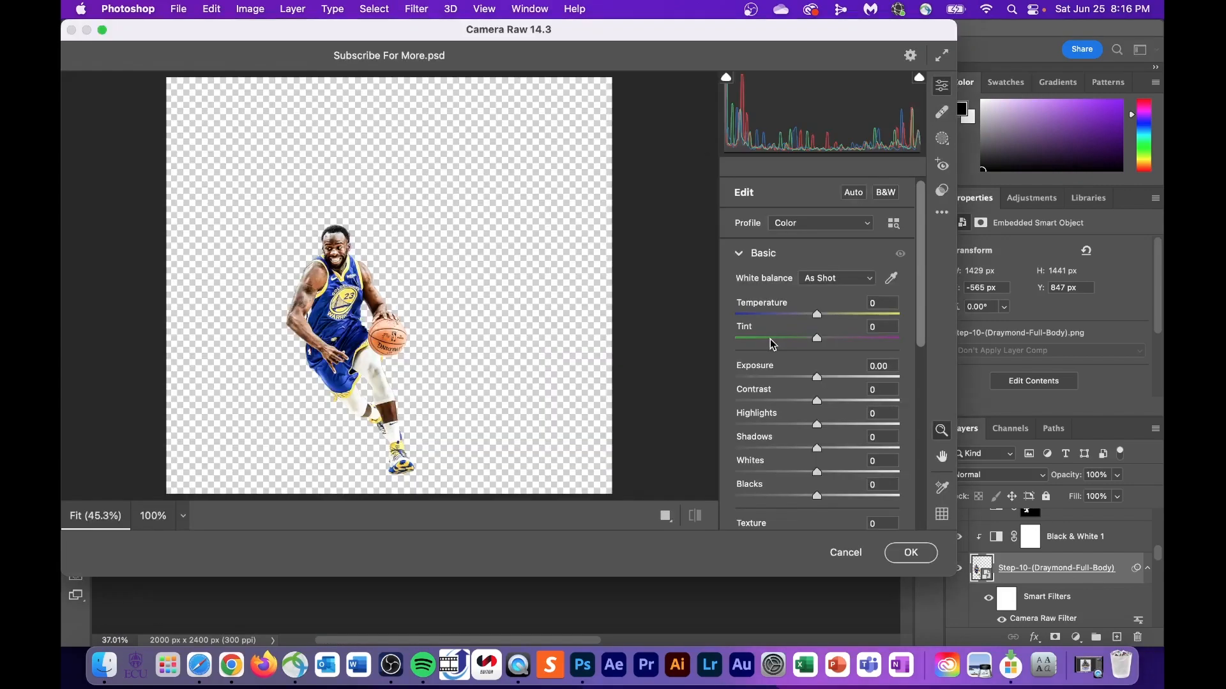
left_click(911, 552)
scroll(449, 336, "down", 1)
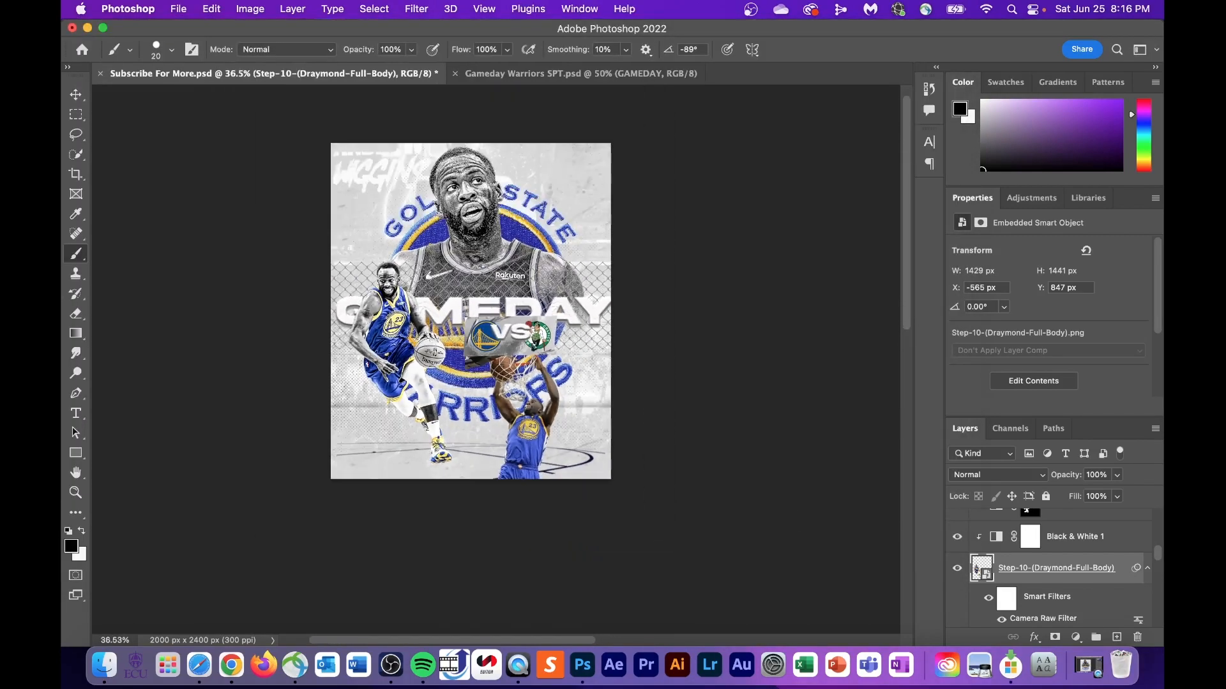
scroll(449, 335, "up", 2)
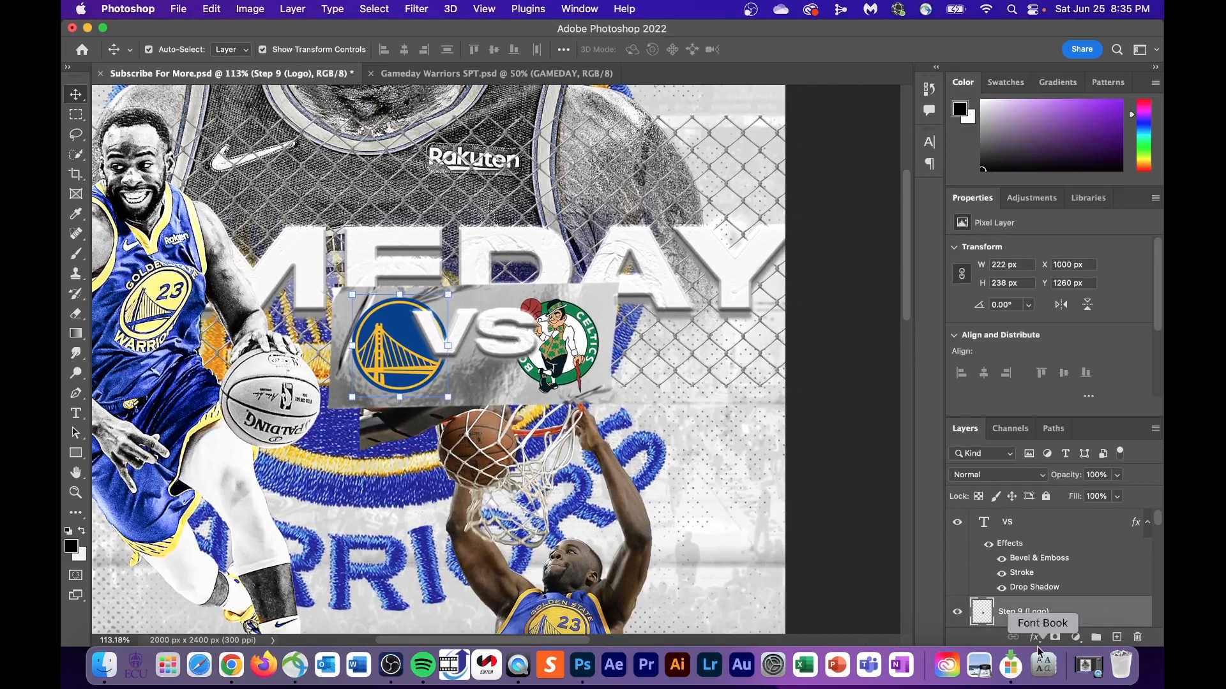
- Add a near-black (020202) Drop Shadow to the Step 9 (Logo) layer with 68% opacity and 24 px size
left_click(1034, 637)
left_click(1065, 605)
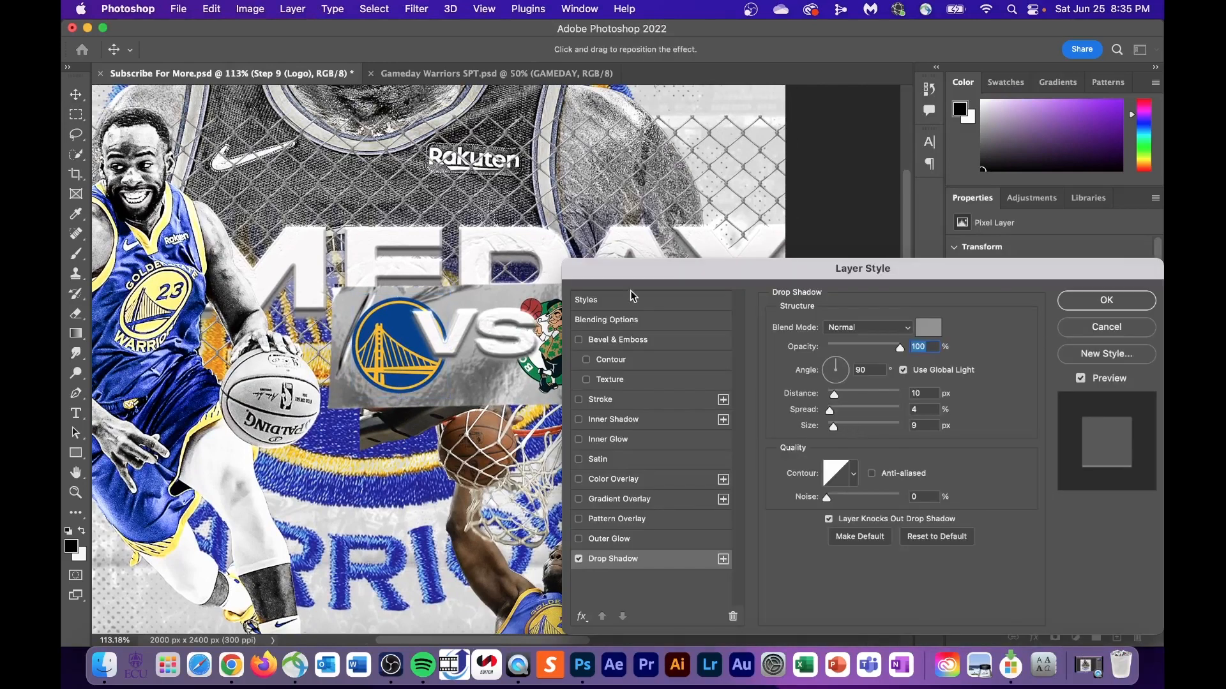
left_click(929, 328)
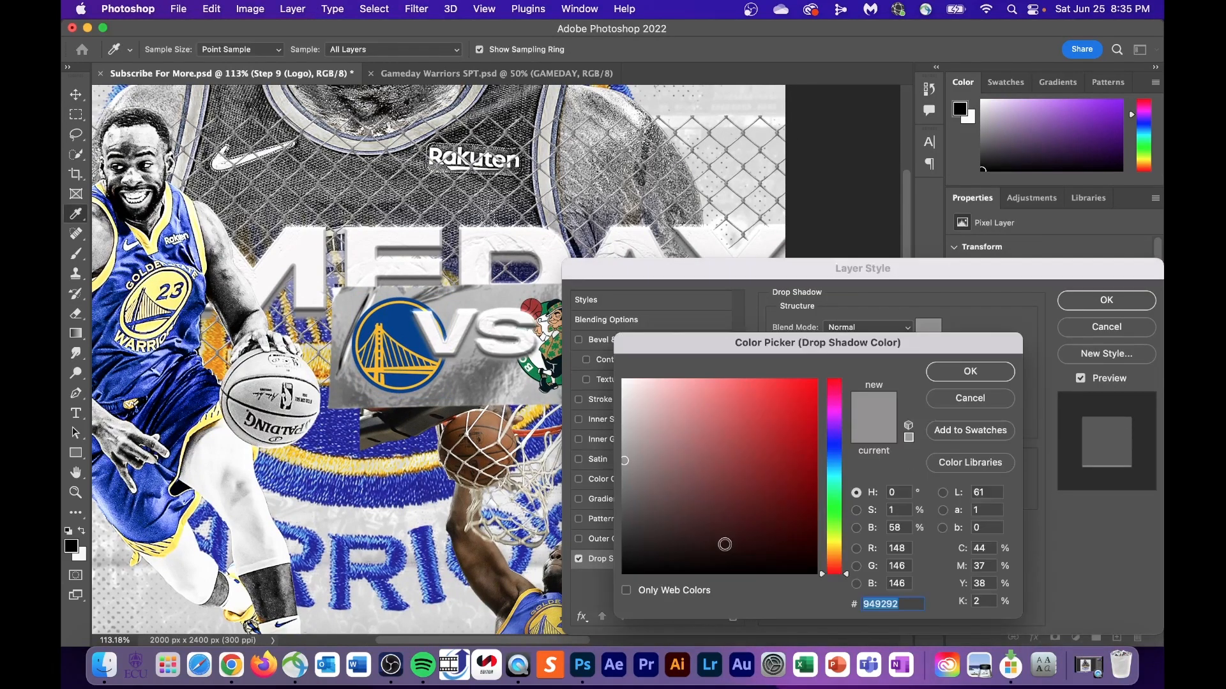
left_click(625, 570)
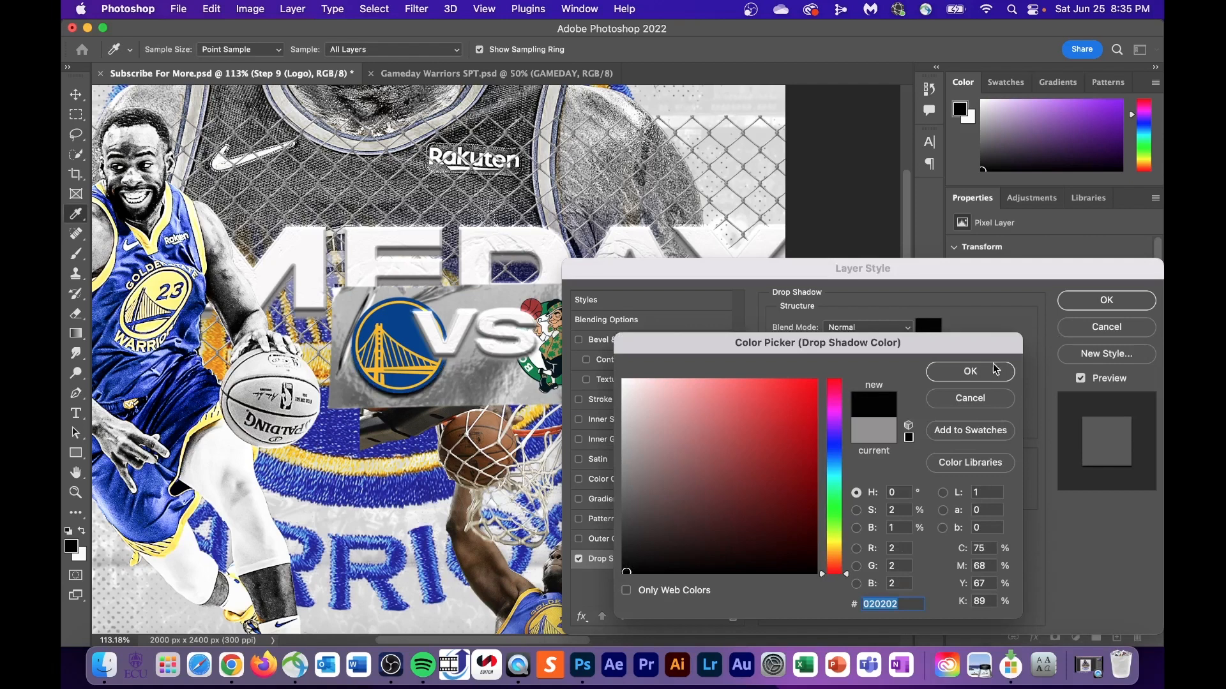
left_click(996, 369)
left_click_drag(882, 348, 878, 351)
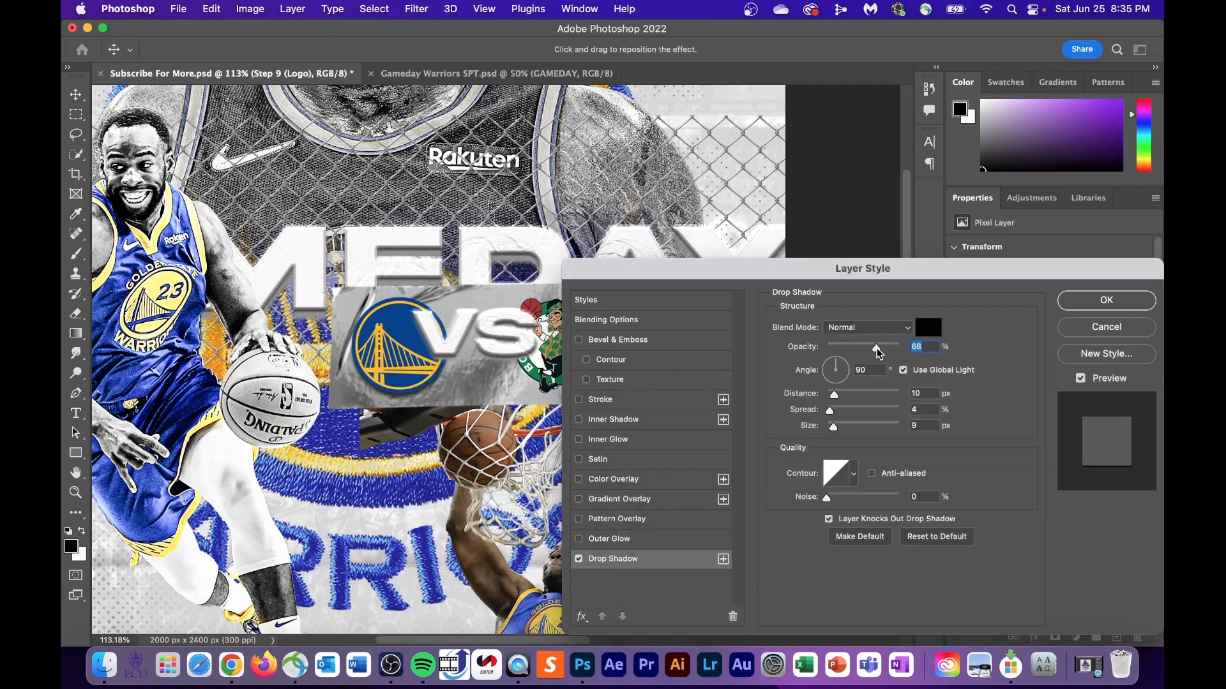
mouse_move(834, 427)
left_mouse_down()
mouse_move(854, 431)
mouse_move(840, 432)
left_mouse_up()
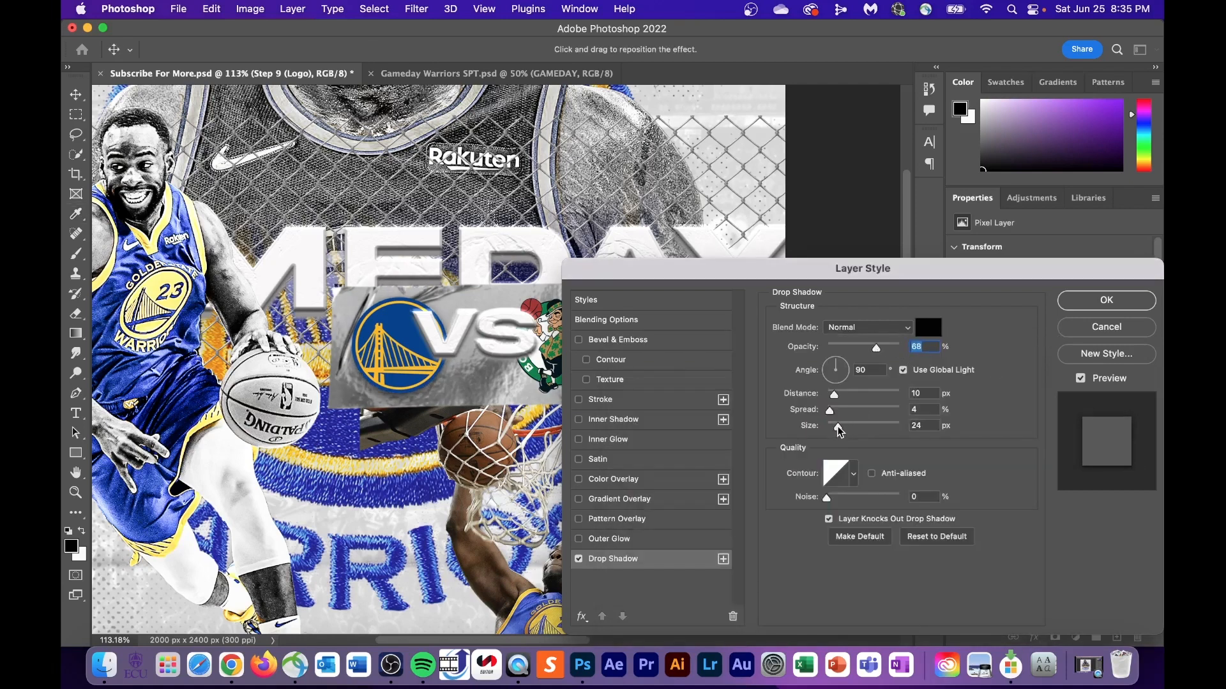
- Add a Bevel & Emboss effect to the Warriors logo with its preset settings and apply the layer style
left_click(579, 340)
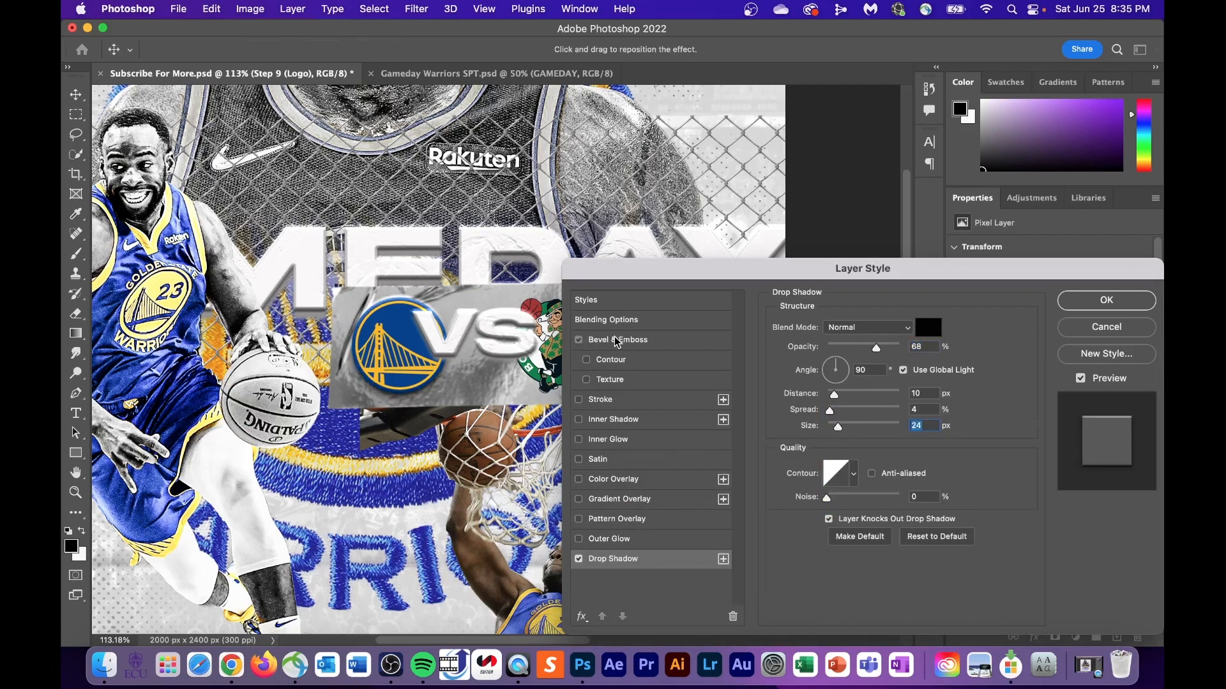
left_click(616, 340)
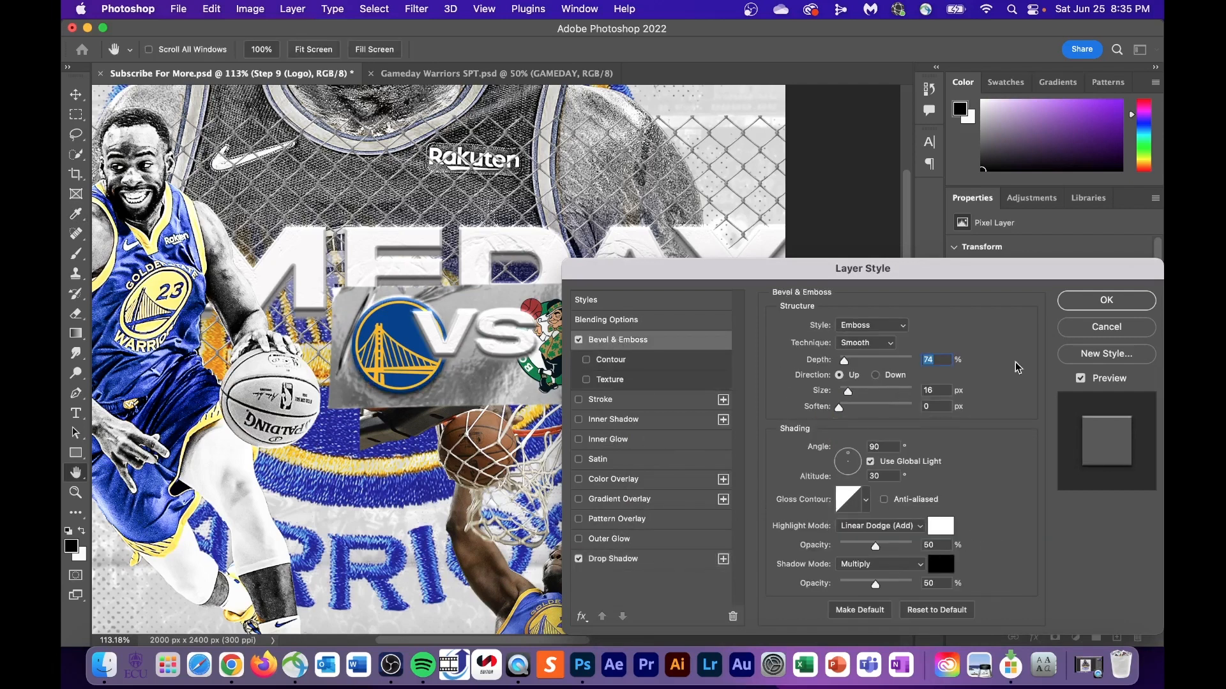
left_click(1108, 299)
- Give the Celtics logo layer the same Drop Shadow, 68% opacity and 24 px size, and a Bevel & Emboss effect
left_click(600, 375)
left_click(1032, 637)
left_click(1058, 611)
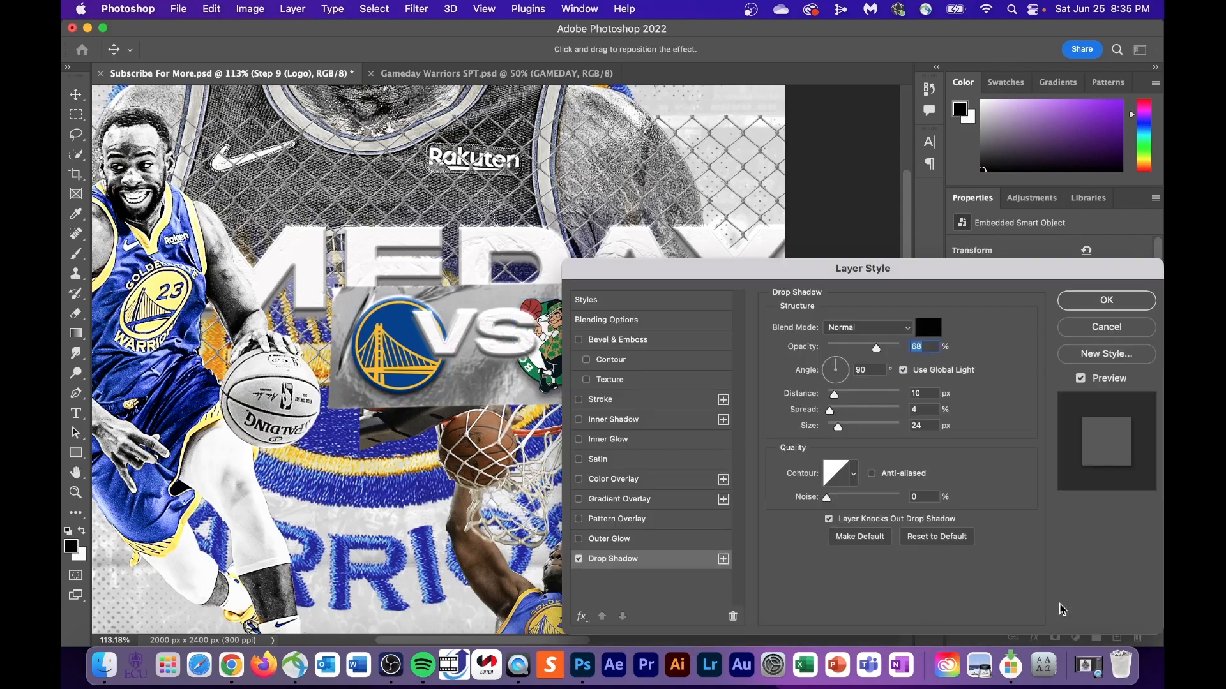
left_click(1106, 300)
left_click(1032, 636)
left_click(1059, 485)
left_click(1118, 297)
left_click(849, 389)
- In a Camera Raw filter on the Step-10-(Draymond) layer, set Texture +50, Clarity +65, Shadows +31, Contrast +24 and Exposure +0.35
scroll(559, 338, "down", 3)
scroll(595, 447, "down", 3)
left_click(595, 514)
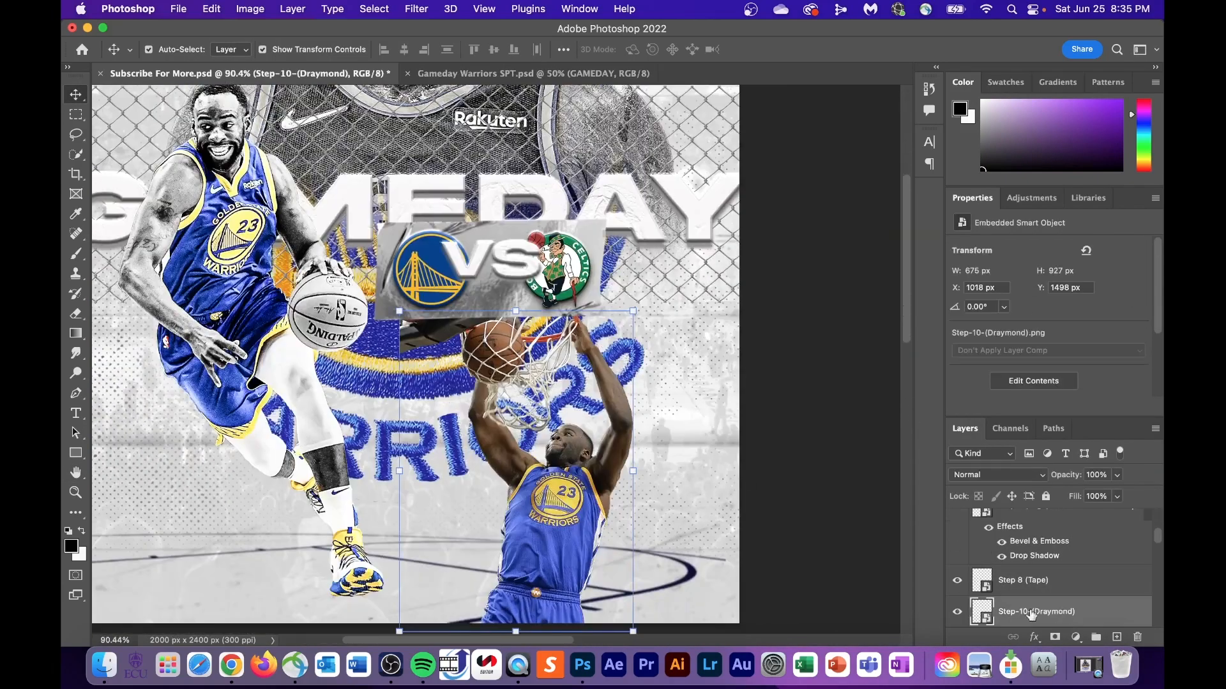
left_click(416, 9)
left_click(473, 122)
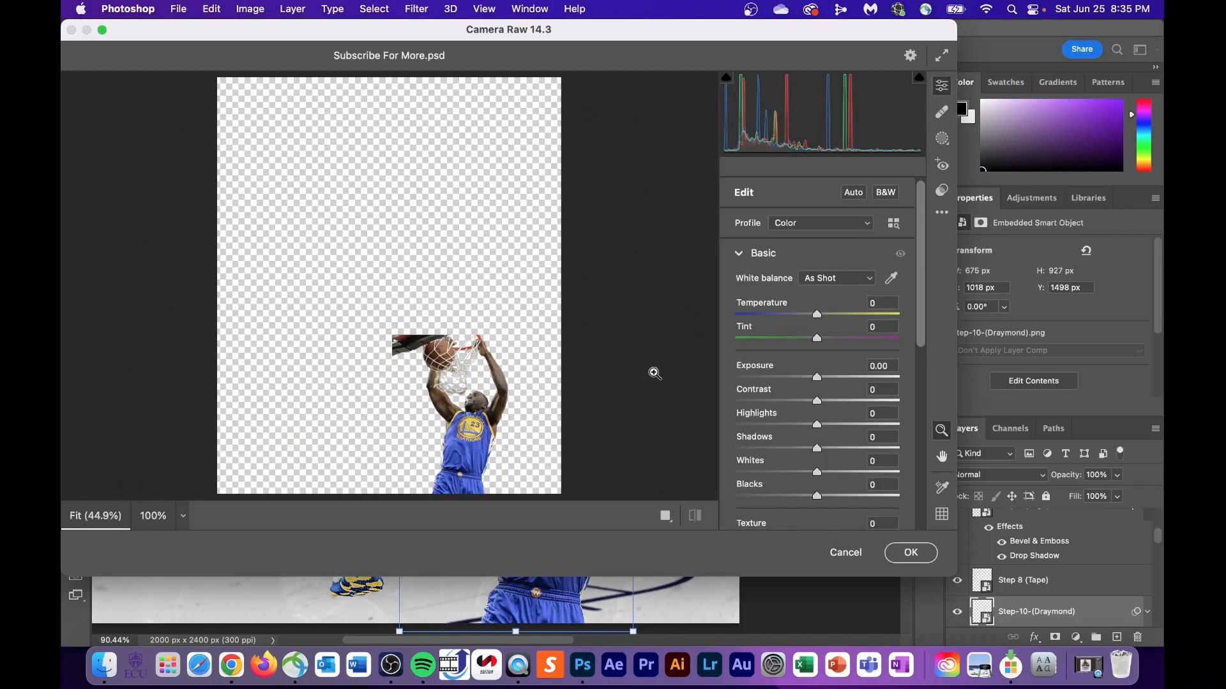
left_click(514, 432)
left_click(514, 432)
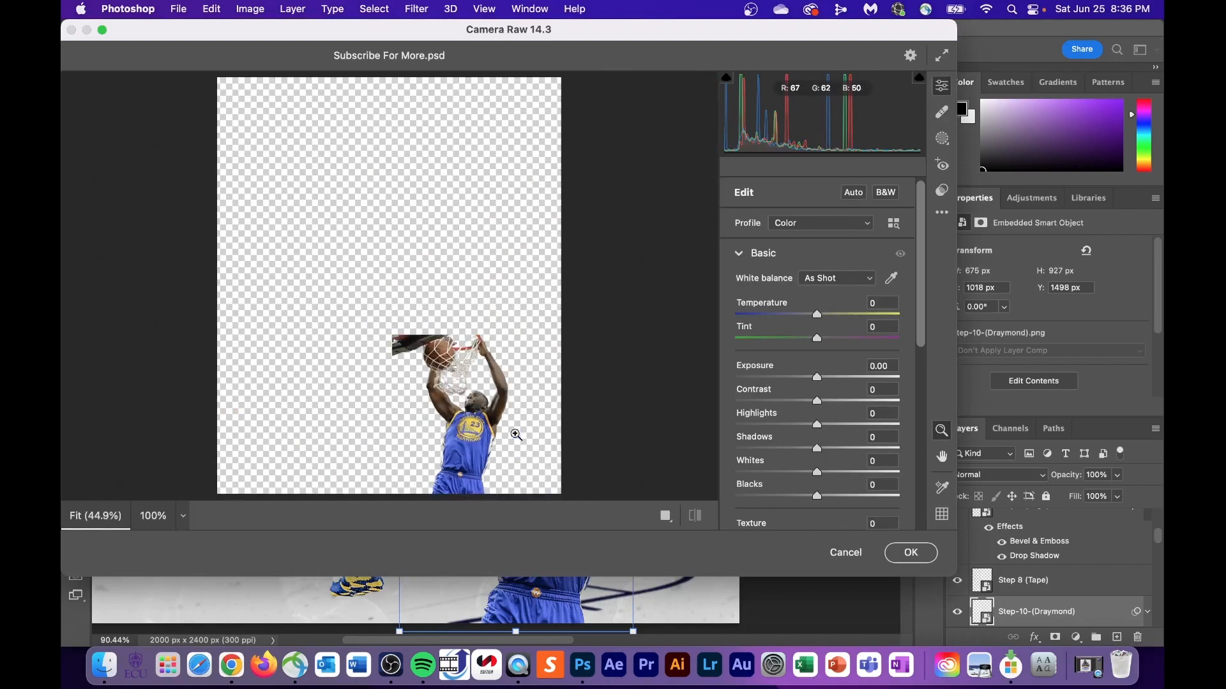
left_click(514, 432)
left_click(515, 434)
scroll(848, 483, "down", 3)
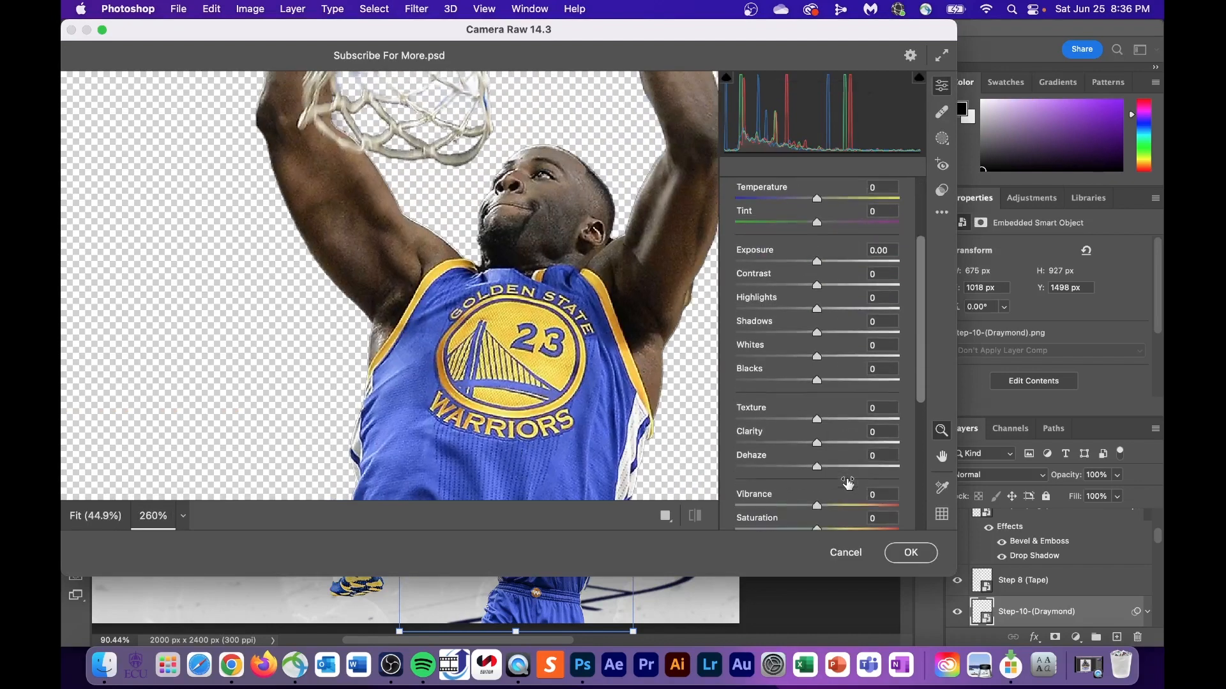
left_click_drag(820, 445, 860, 421)
left_click_drag(820, 334, 843, 332)
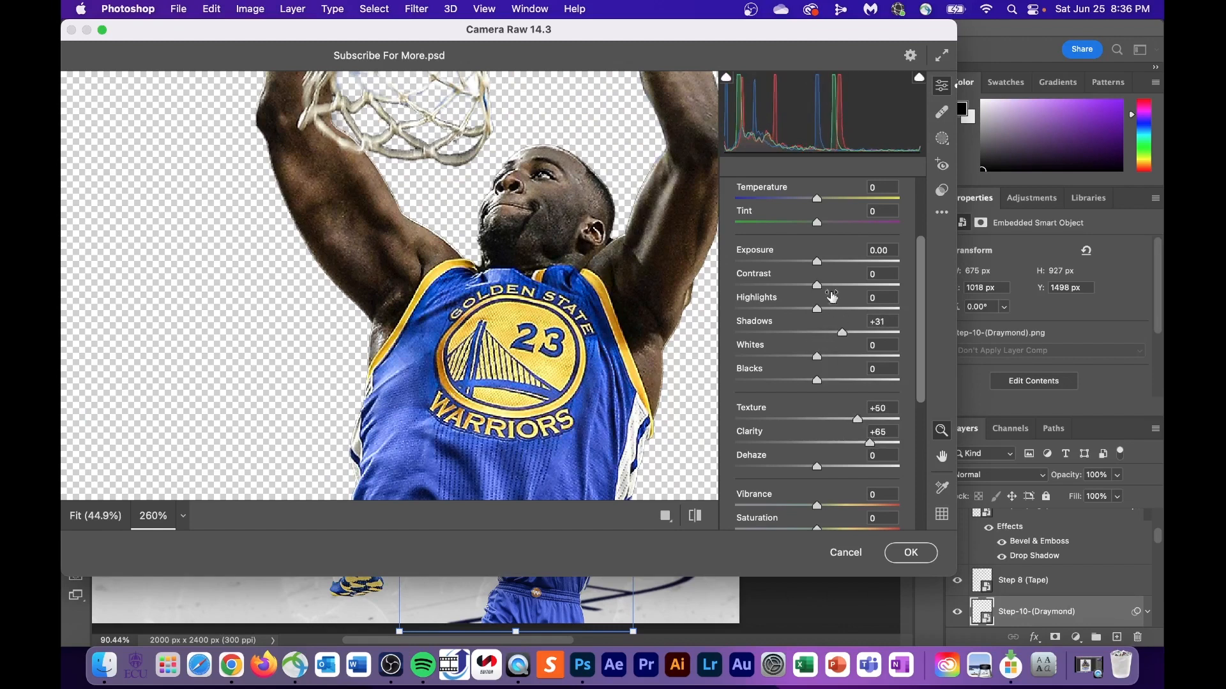
mouse_move(818, 284)
left_mouse_down()
mouse_move(836, 284)
mouse_move(823, 261)
left_mouse_up()
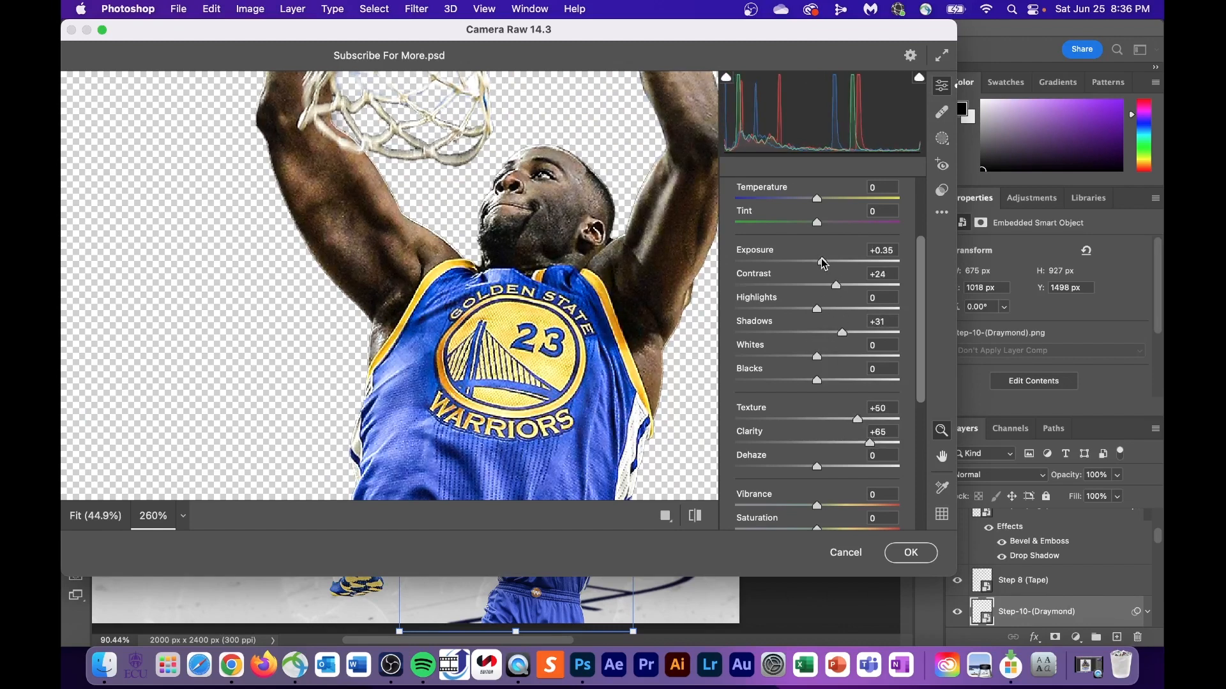
- Set Whites to +30, Blacks to -36 and Sharpening to 69, and apply the Camera Raw filter to the dunking player
scroll(823, 358, "down", 1)
left_click_drag(820, 341, 843, 315)
scroll(823, 415, "down", 3)
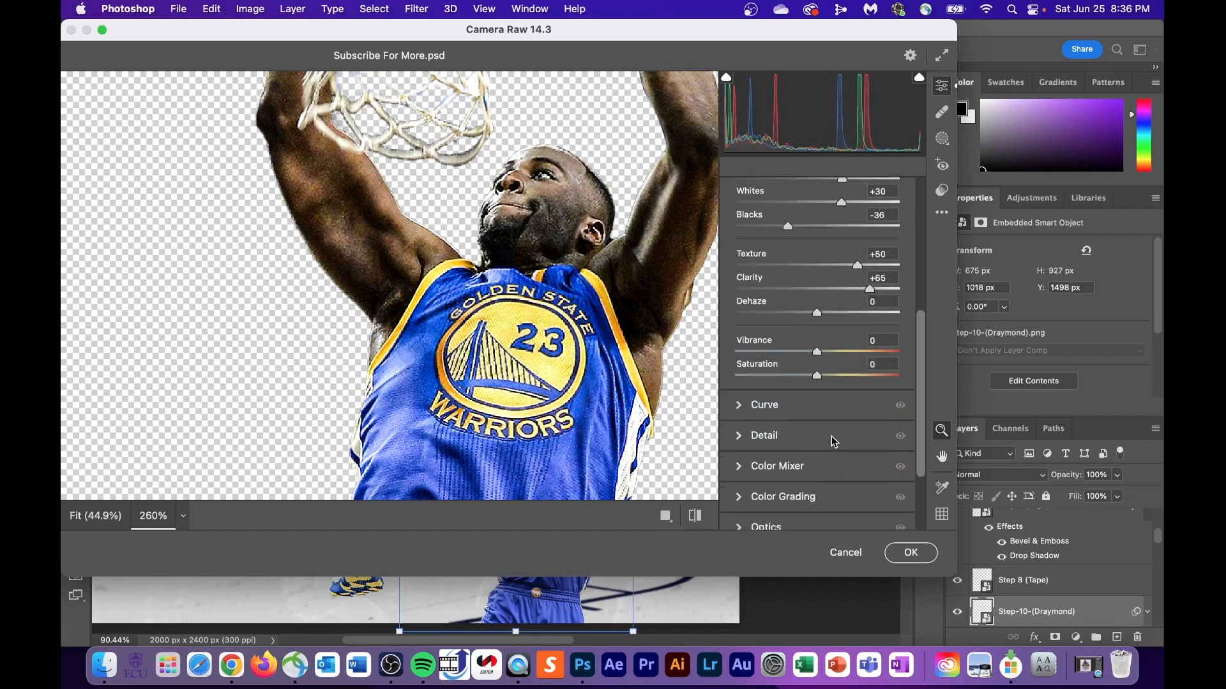
left_click(753, 416)
left_click_drag(739, 353, 794, 348)
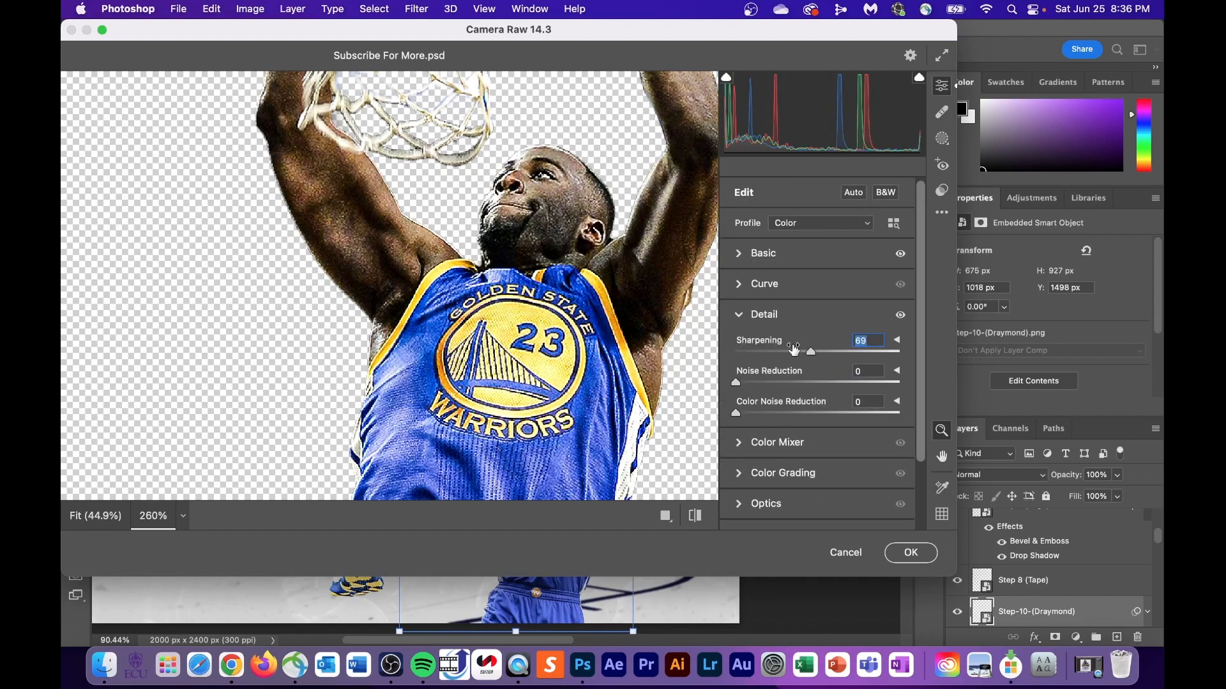
left_click(919, 553)
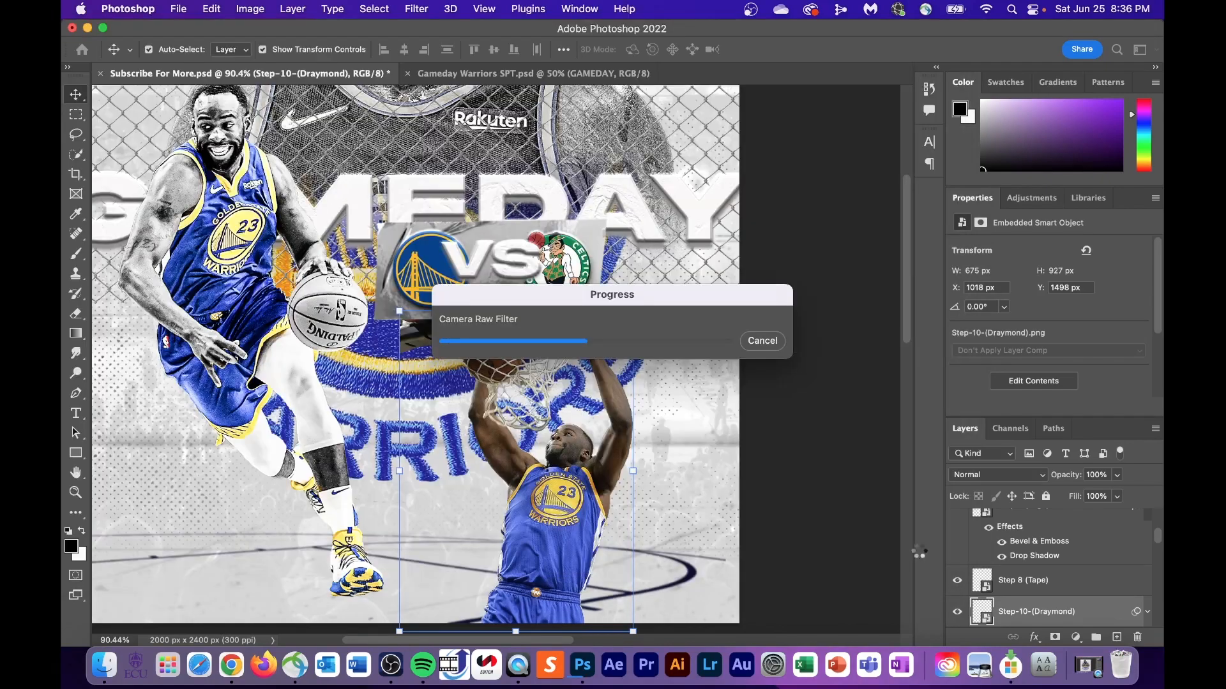
- Apply a second Camera Raw filter to the Step-10-(Draymond) layer
scroll(627, 531, "down", 3)
scroll(627, 531, "up", 6)
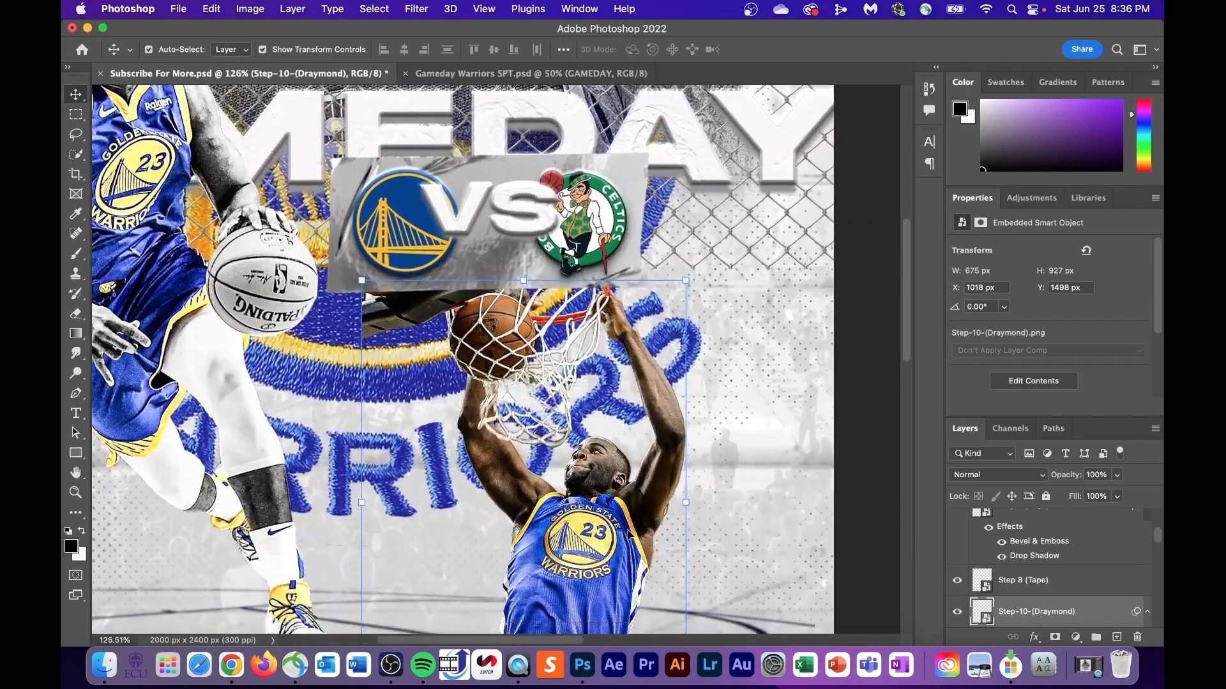
left_click(418, 8)
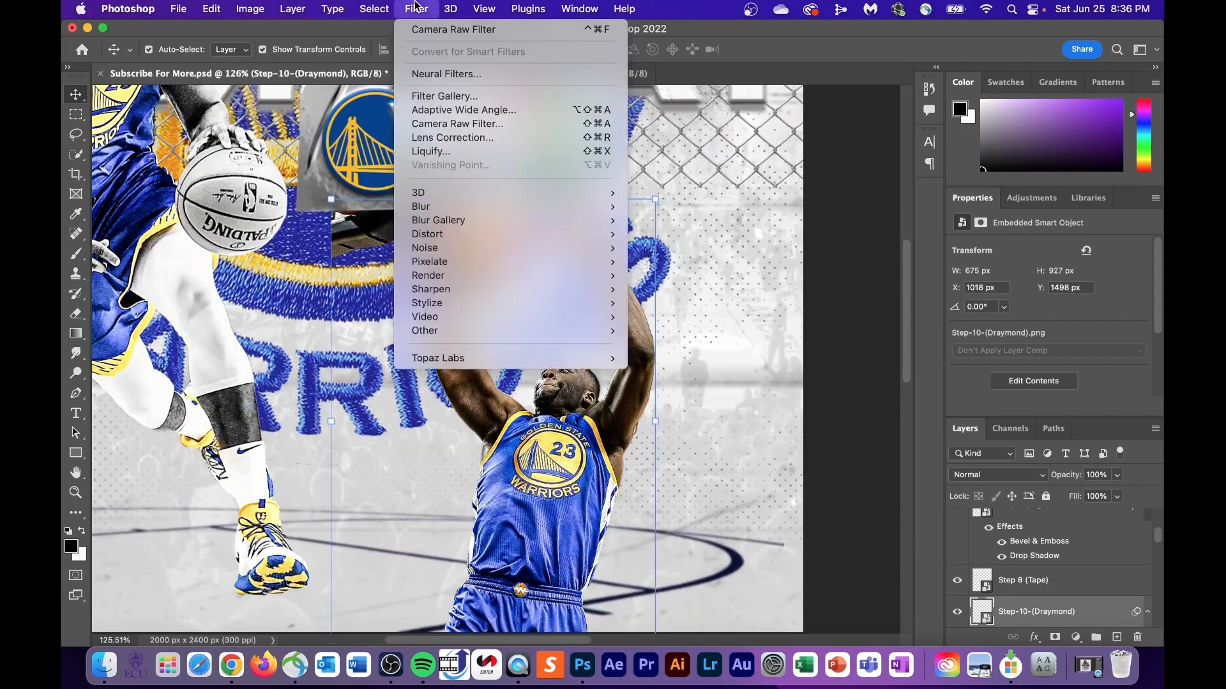
left_click(502, 123)
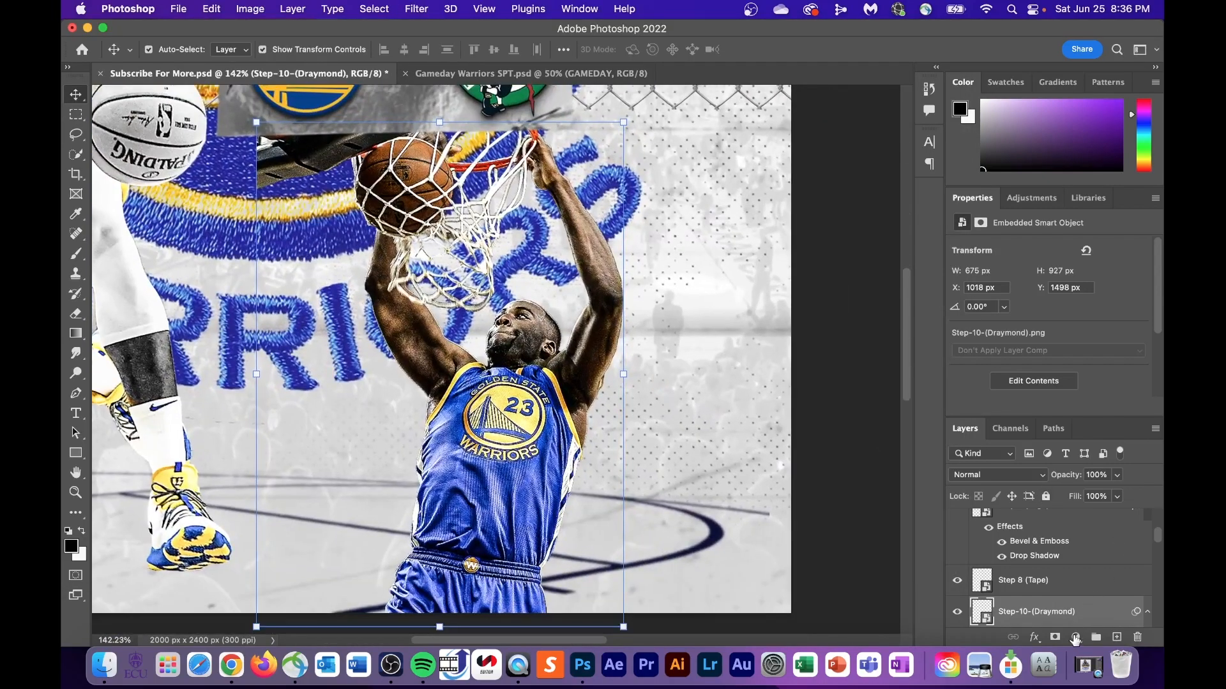
- Add a Black & White adjustment layer above the Step-10-(Draymond) layer and clip it to the player
left_click(1075, 638)
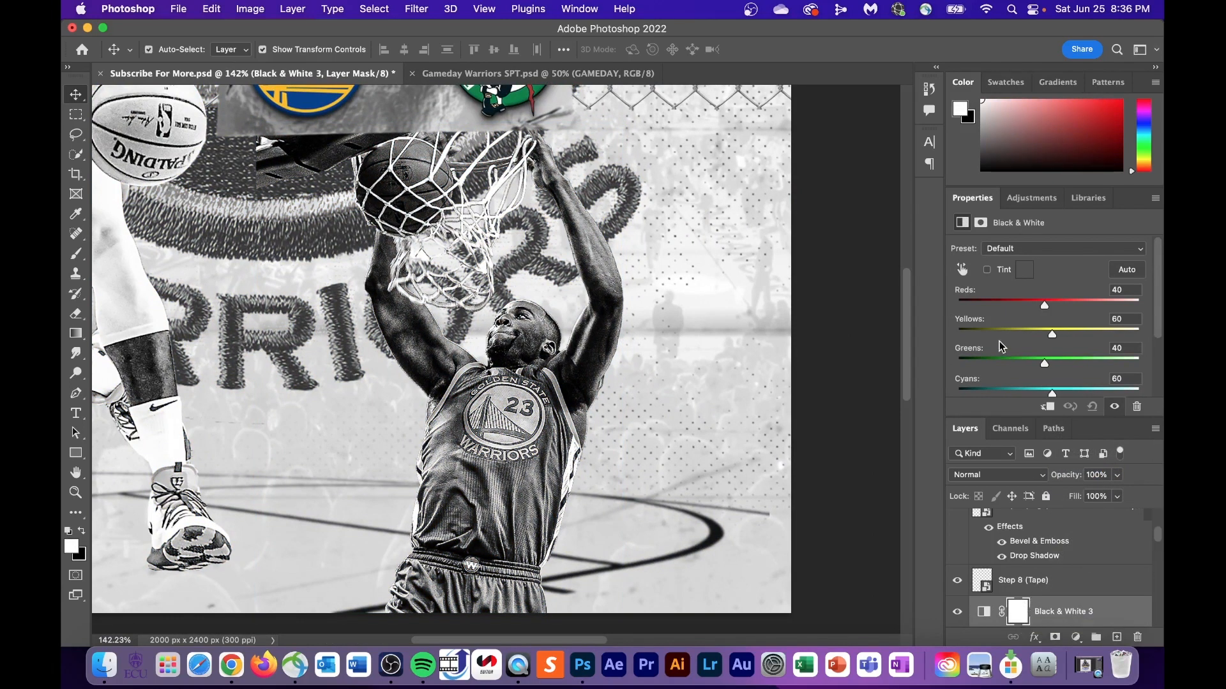
left_click(1046, 406)
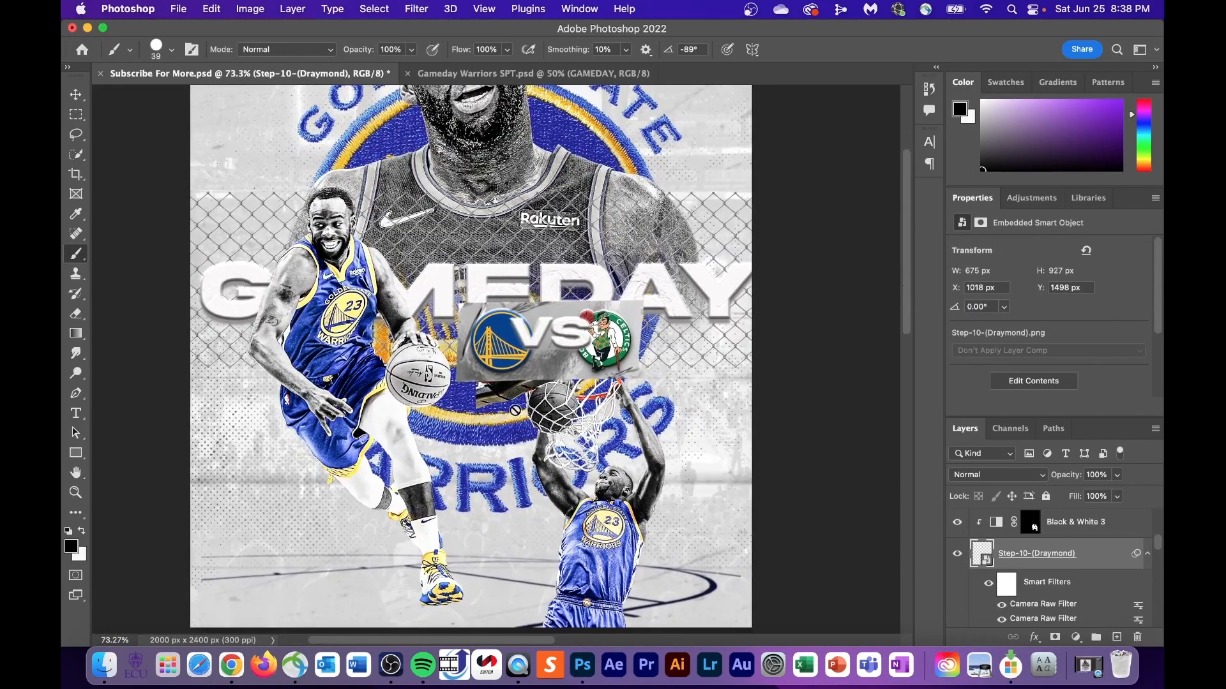
- Brighten the dunking player with another Camera Raw filter, raising Exposure to +1.35 and Whites to about +25
key("super+0")
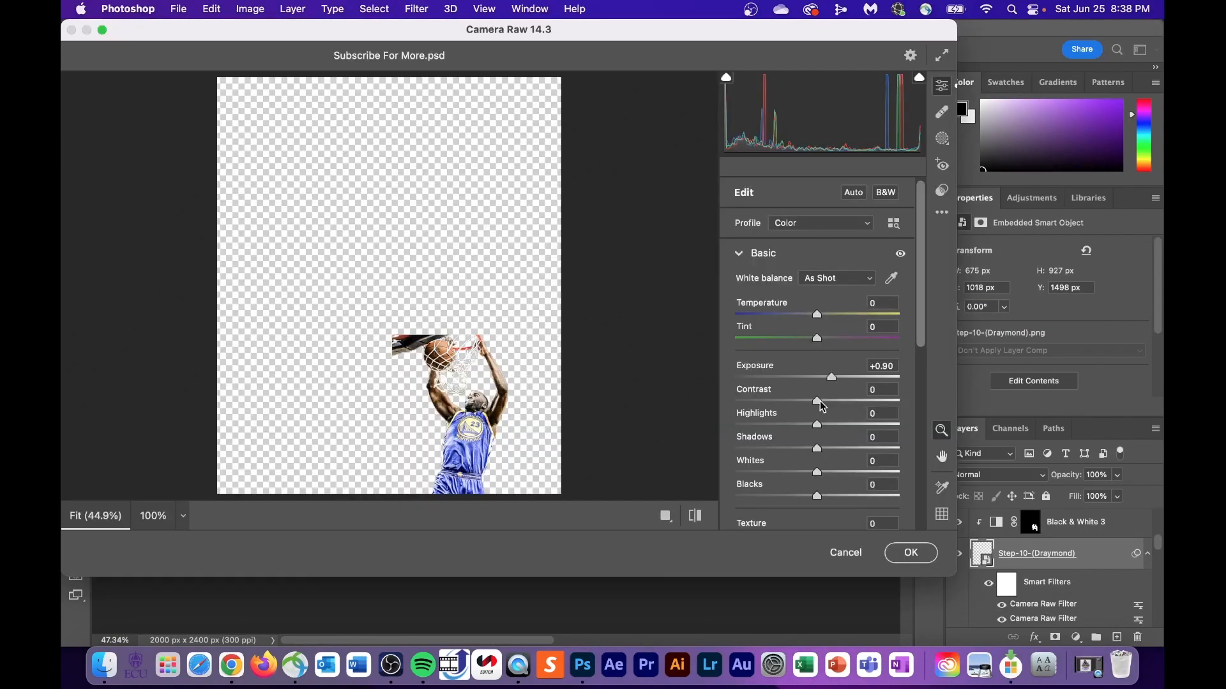
left_click_drag(817, 473, 840, 473)
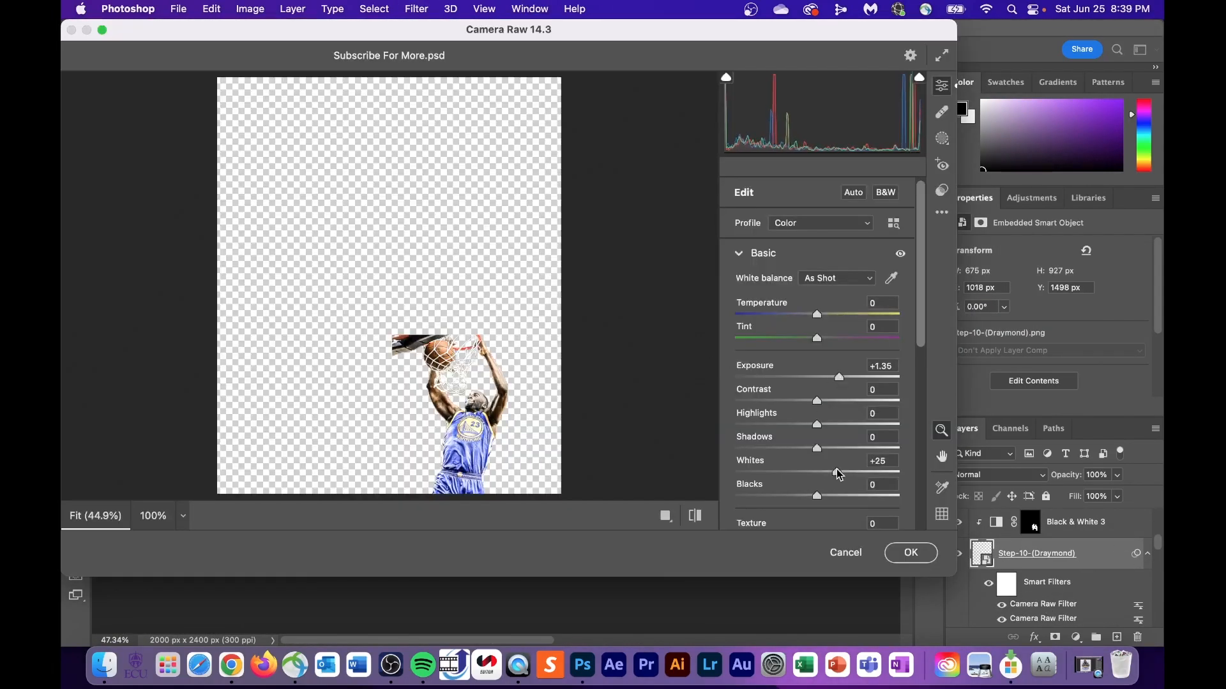
left_click(912, 553)
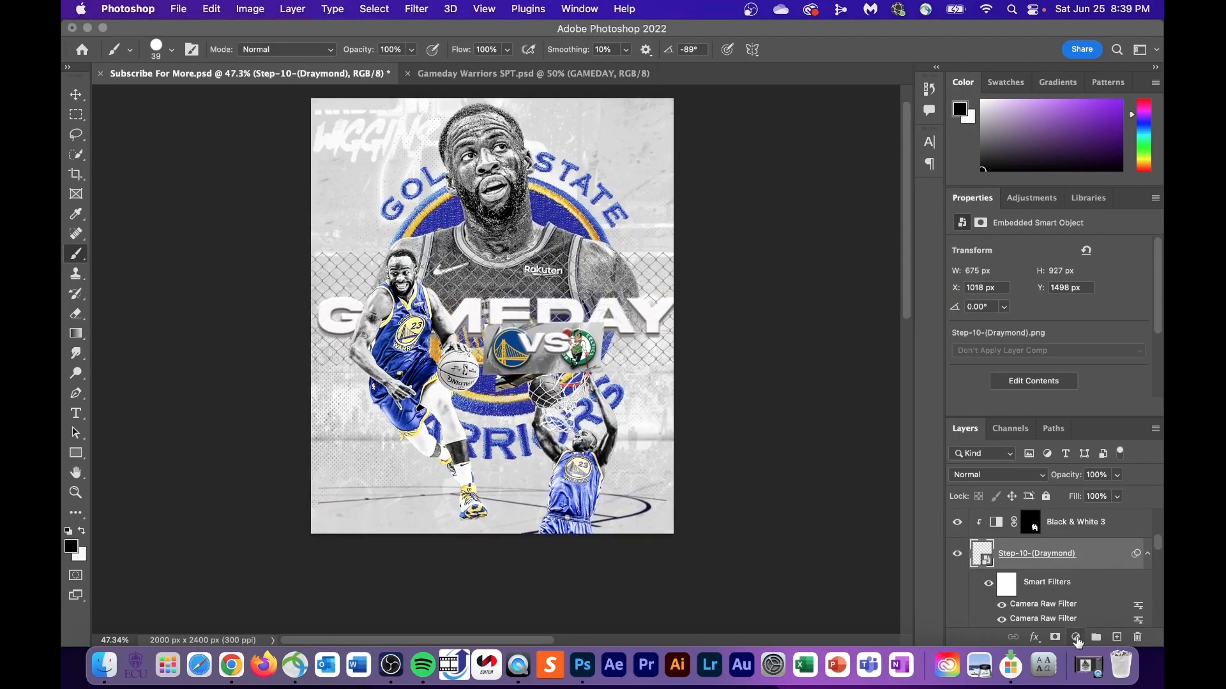
- Add a Selective Color adjustment layer clipped to the Step-10-(Draymond) layer and adjust its Blues
left_click(1076, 637)
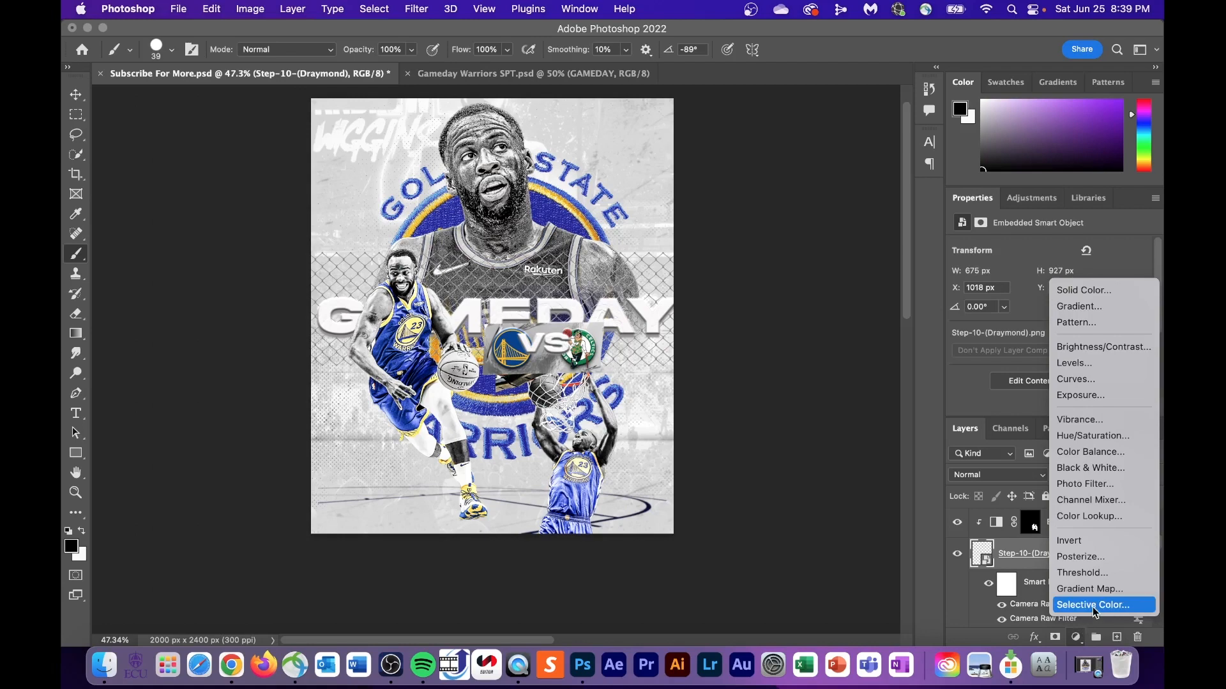
left_click(1093, 606)
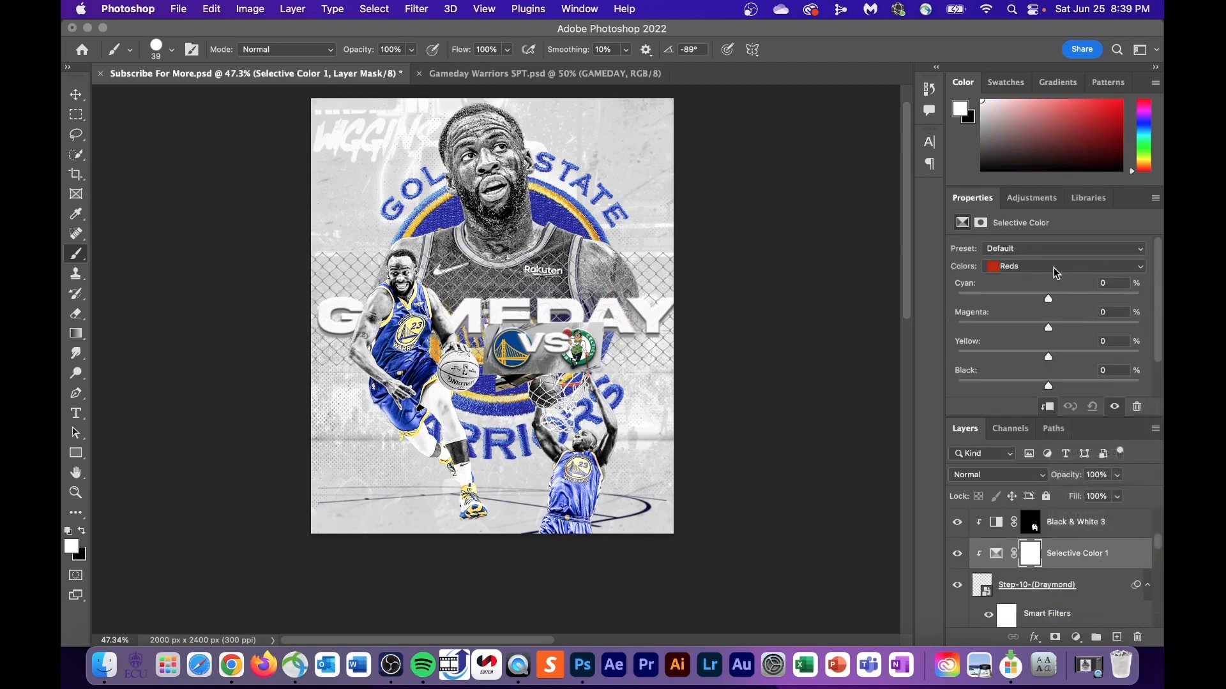
left_click(1054, 267)
left_click(1025, 309)
left_click_drag(1048, 298, 1085, 299)
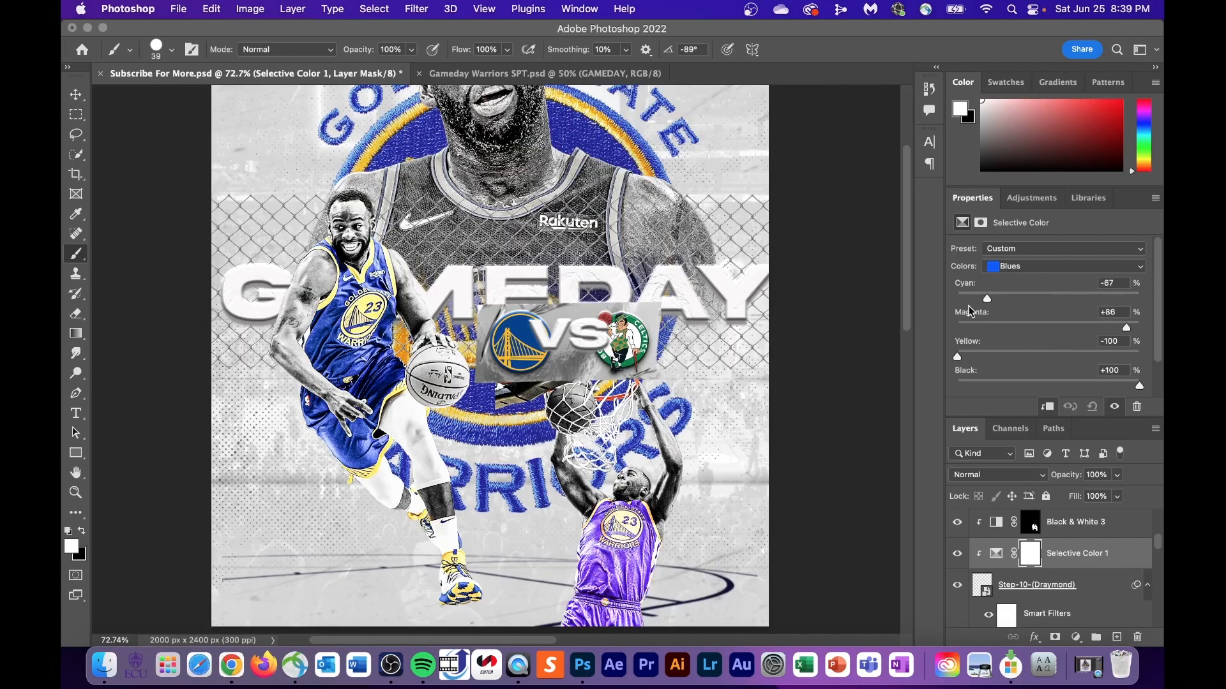
- Set Selective Color's Magenta to +78, Yellow to +100 and Black to +100, and compare the player with the adjustment hidden and shown
left_click_drag(1085, 352, 1160, 338)
left_click(1063, 267)
left_click(1022, 242)
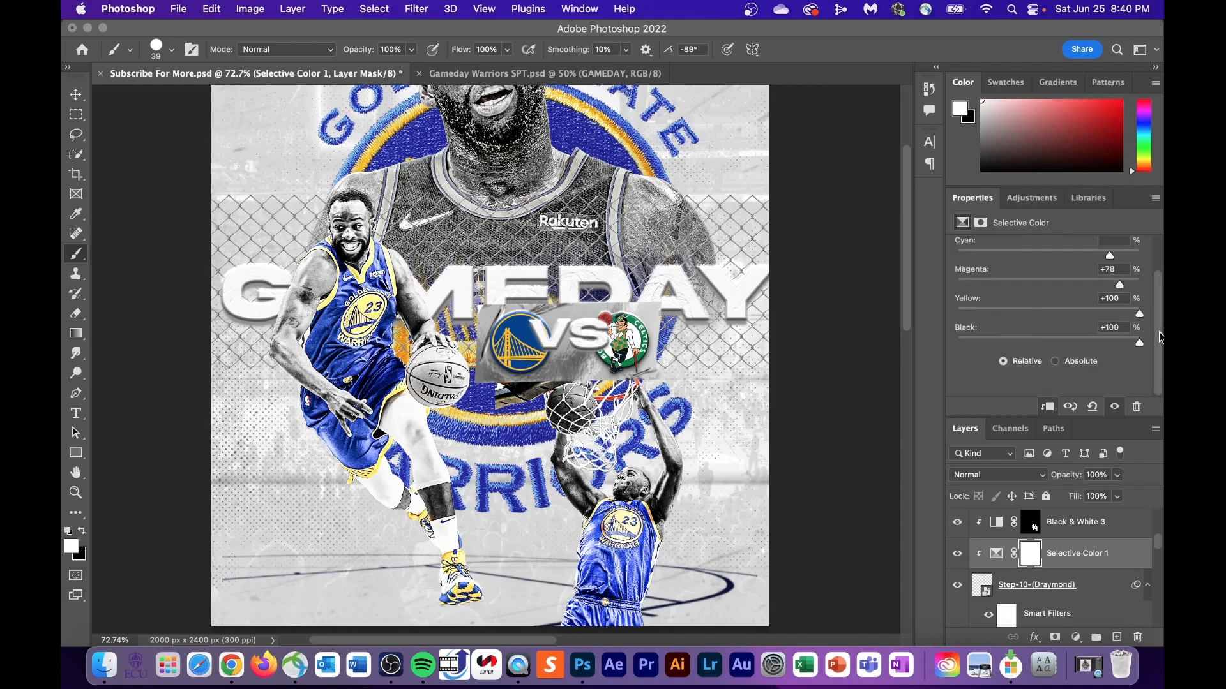
left_click(955, 554)
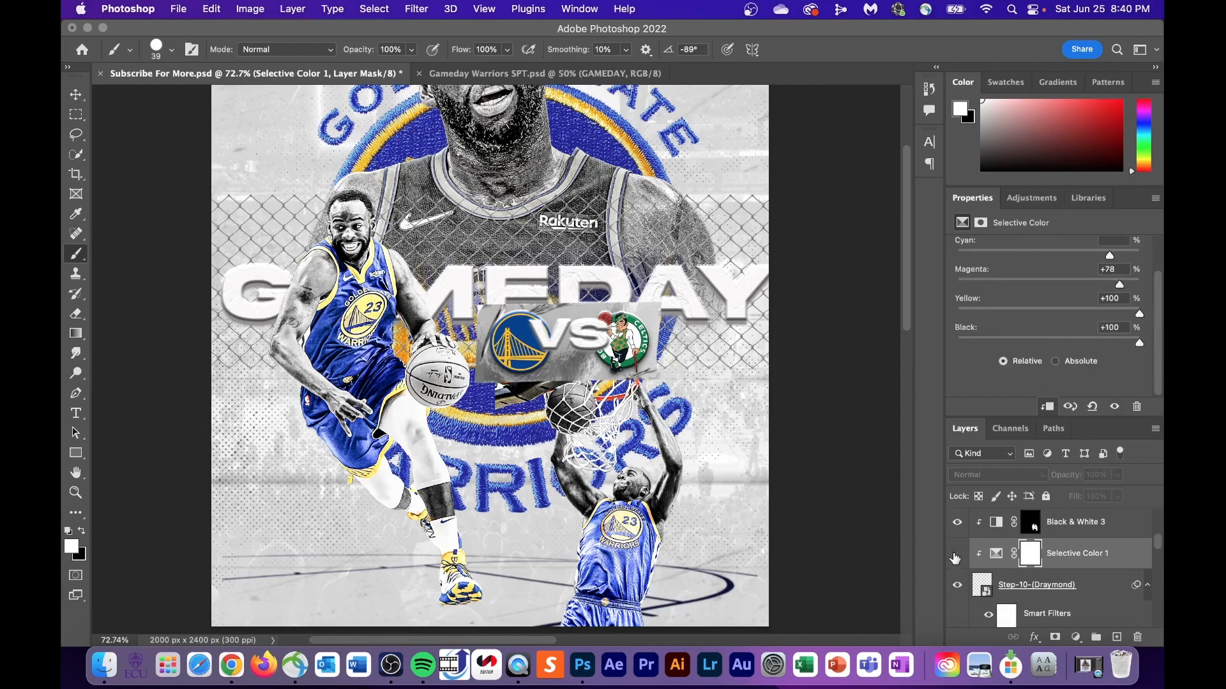
left_click(956, 554)
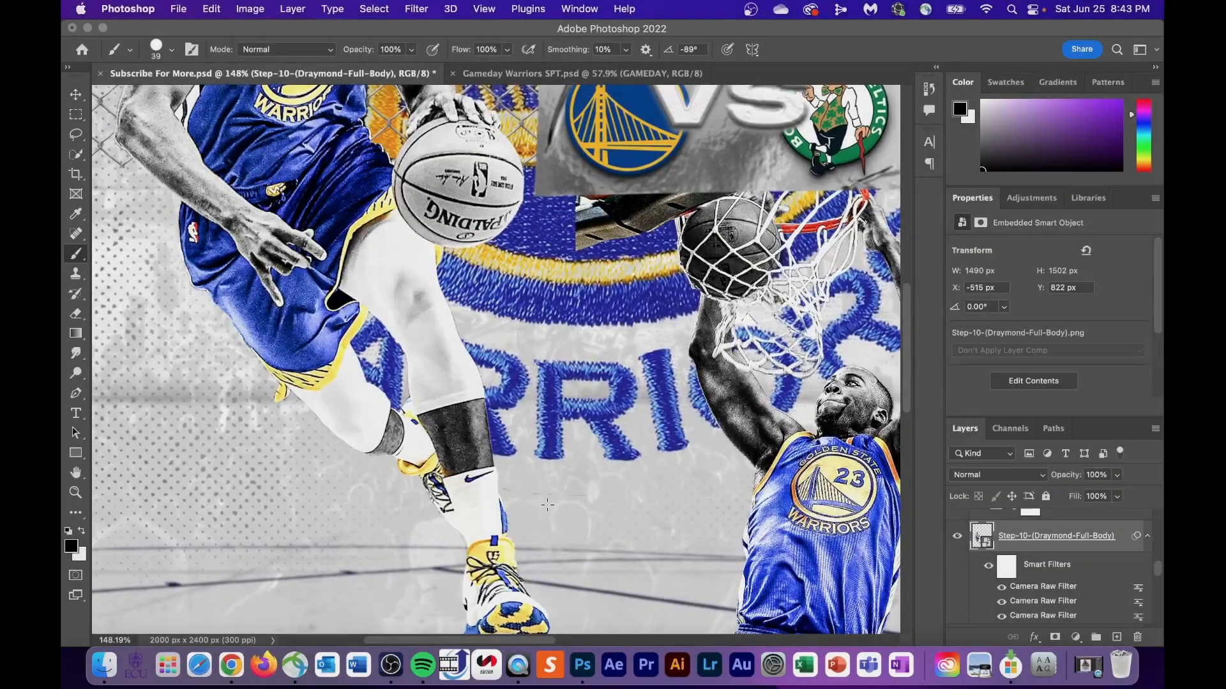
- Create a new empty layer directly below the Step-10-(Draymond-Full-Body) layer for the shadow under the front shoe
scroll(547, 504, "up", 8)
scroll(547, 505, "left", 3)
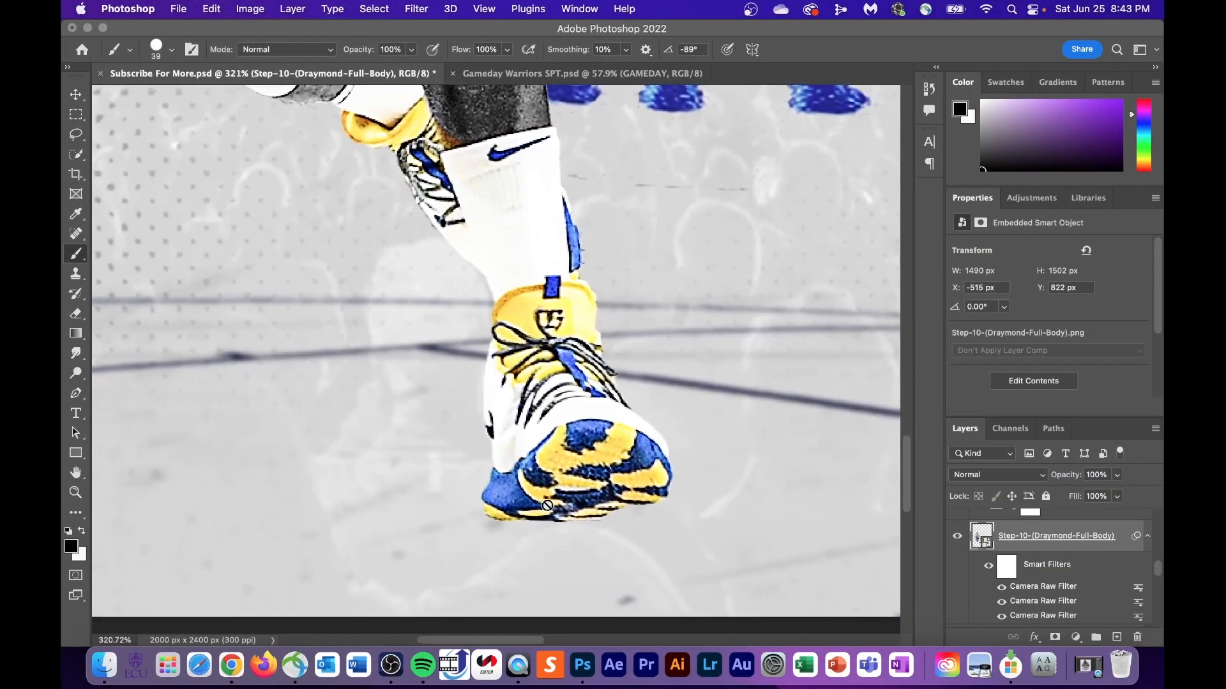
scroll(1044, 588, "down", 3)
key("alt+shift+super+n")
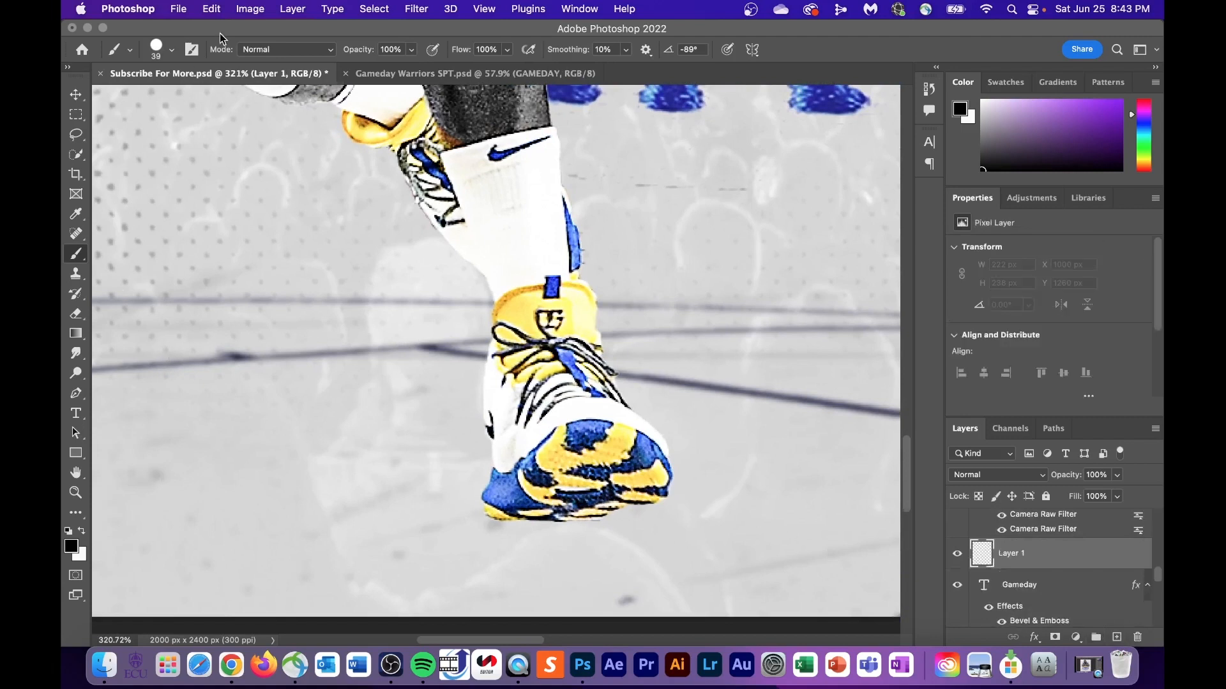
- Flatten the brush tip to a thin horizontal ellipse of 118 px and stamp a black shadow under the front shoe's sole
left_click(164, 50)
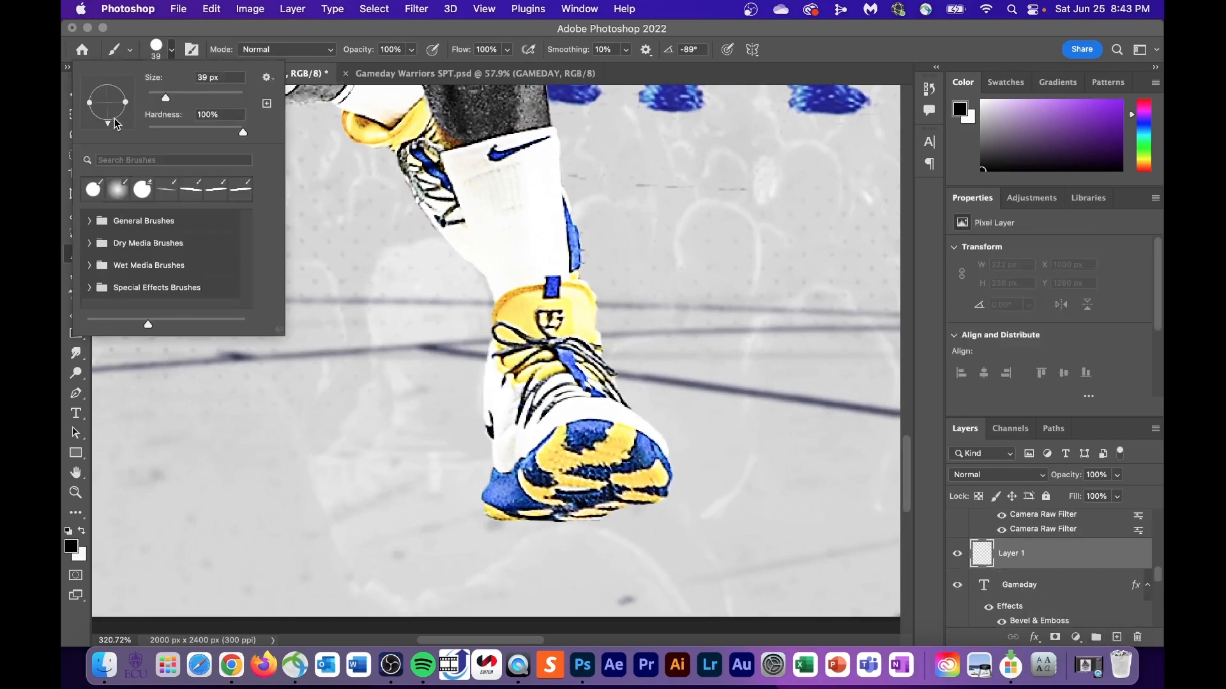
mouse_move(116, 123)
left_mouse_down()
mouse_move(145, 106)
mouse_move(107, 91)
mouse_move(188, 102)
left_mouse_up()
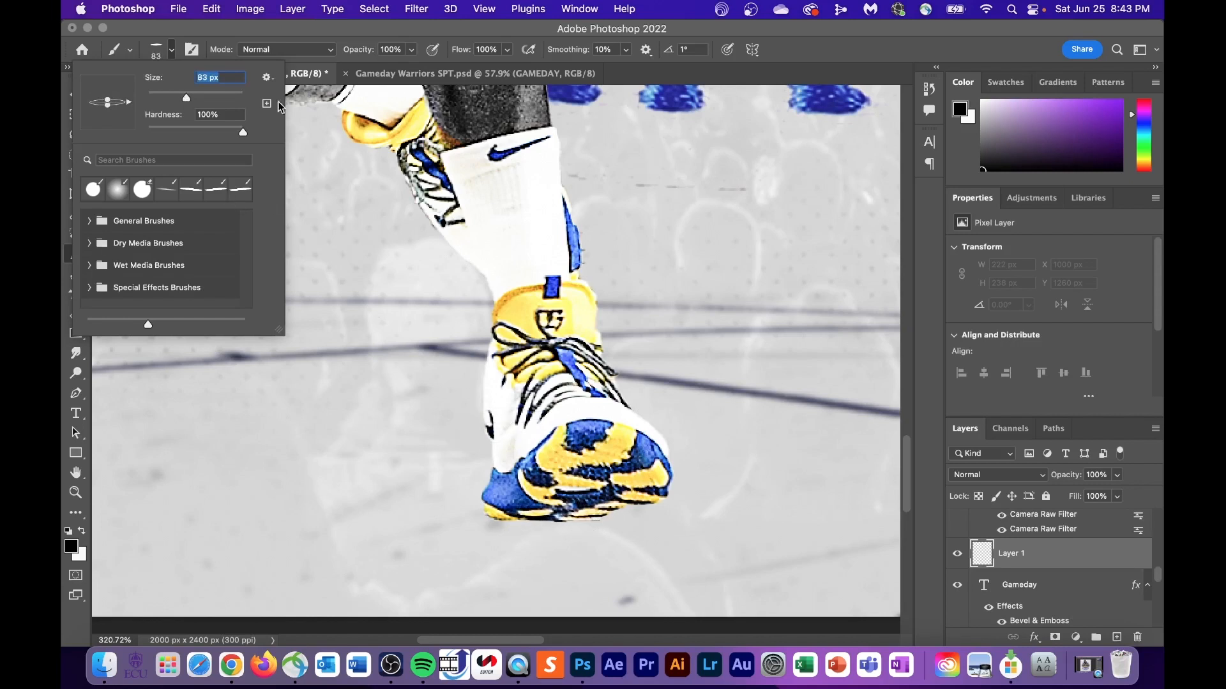
left_click_drag(195, 97, 199, 97)
left_click(552, 519)
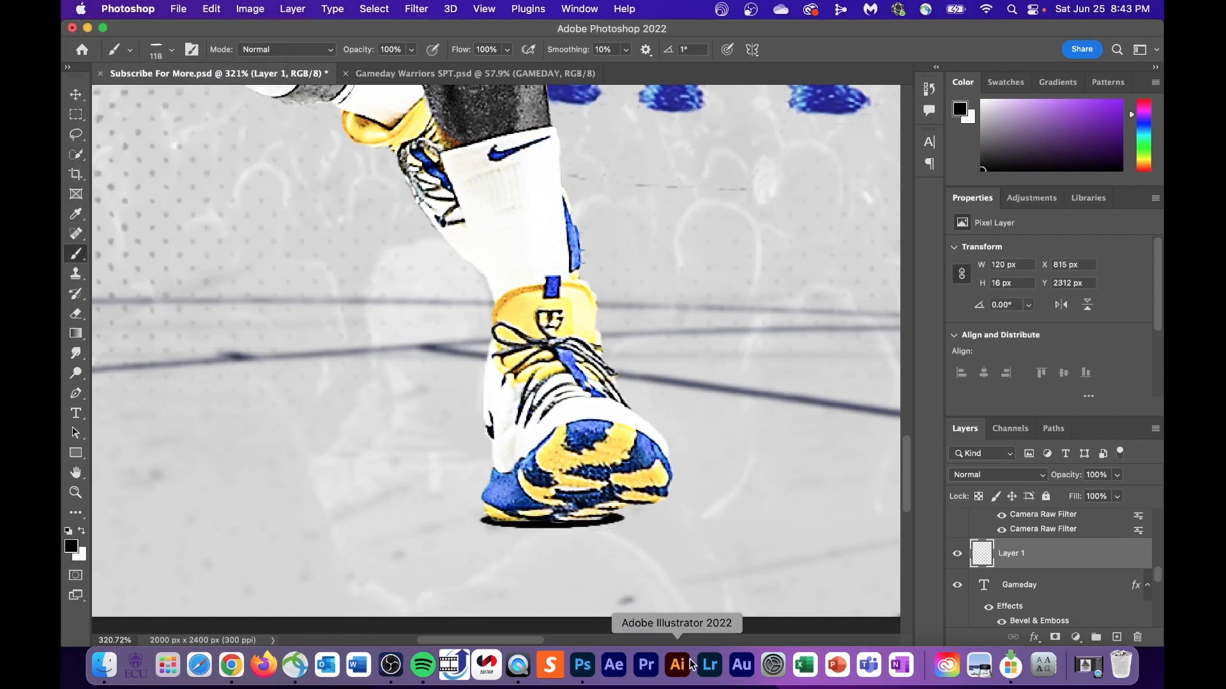
- Soften the shoe shadow with a Gaussian Blur of 9.7 pixels radius
left_click(416, 9)
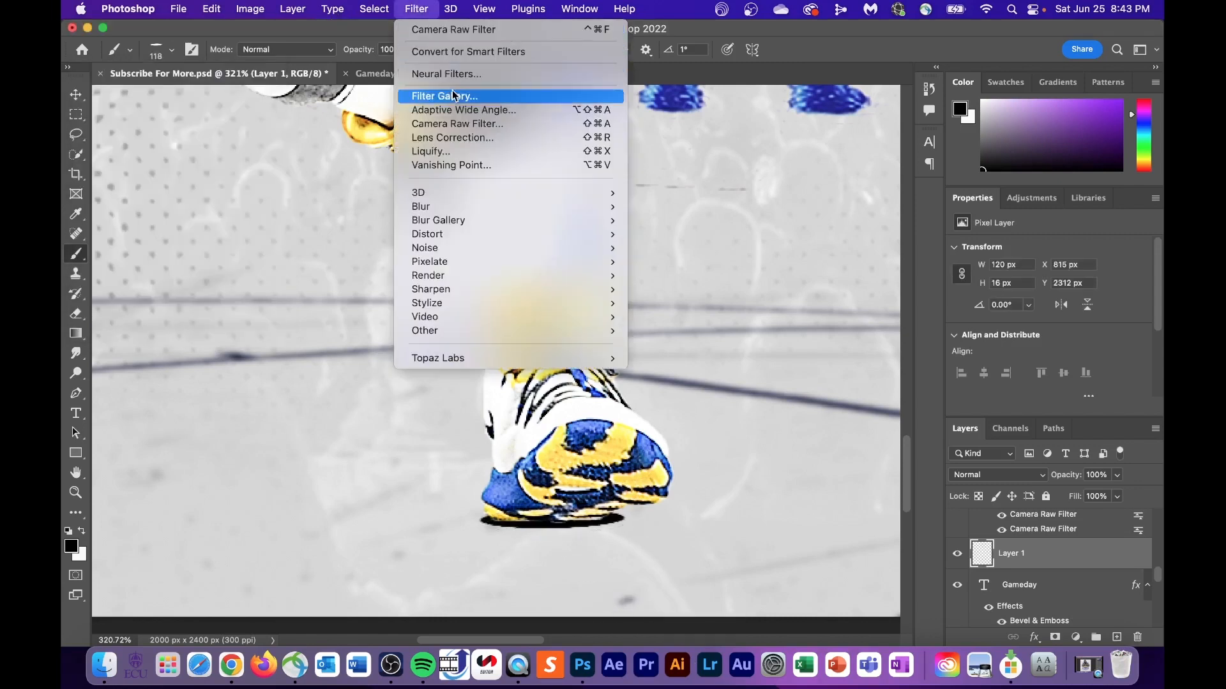
mouse_move(445, 205)
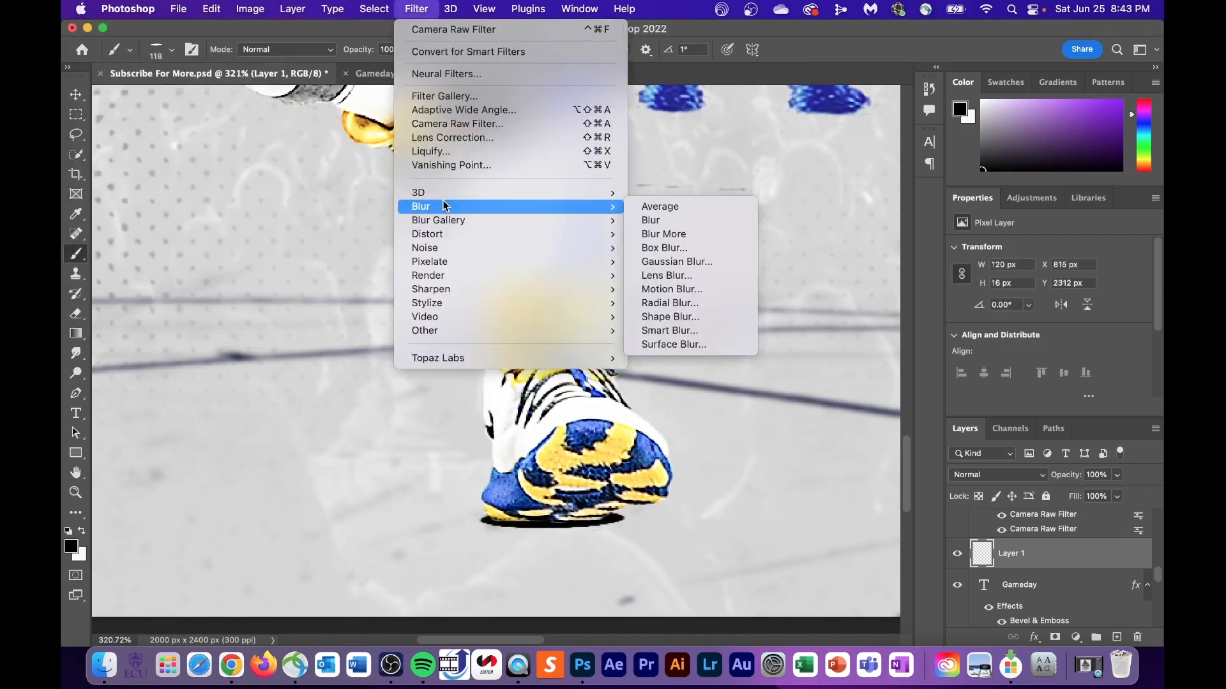
left_click(676, 266)
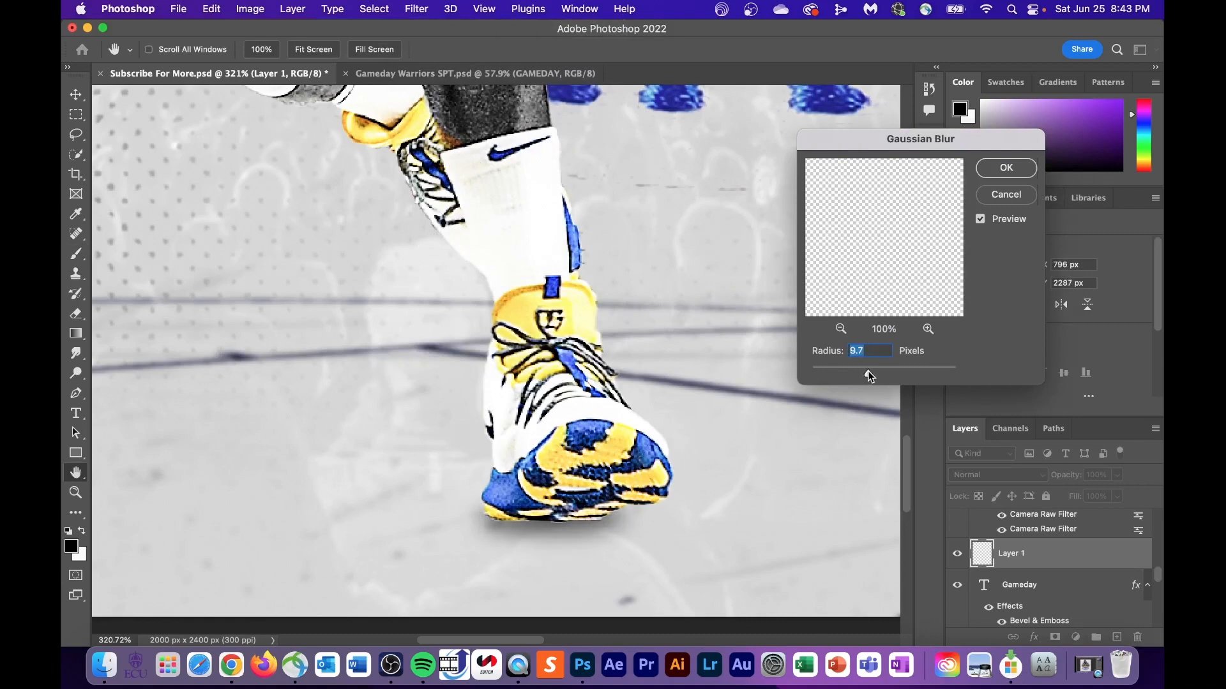
left_click(1006, 164)
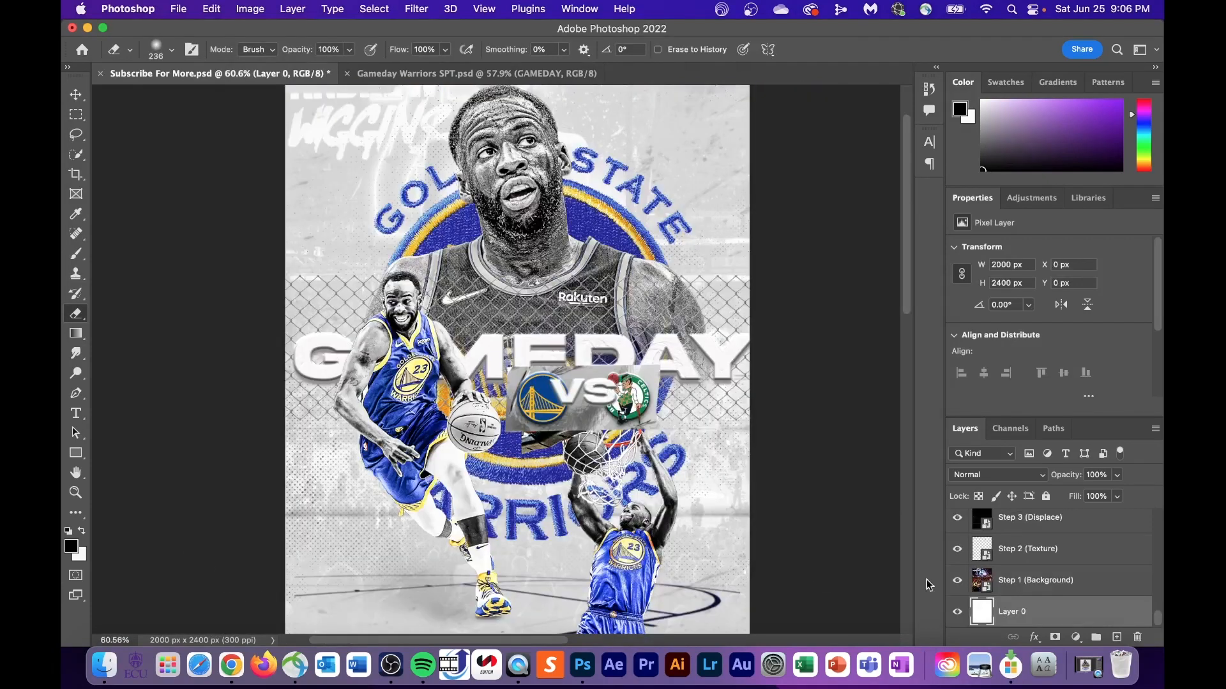
- Select all layers from Layer 0 up to VS and merge a copy of them into a new layer on top
scroll(1030, 609, "up", 15)
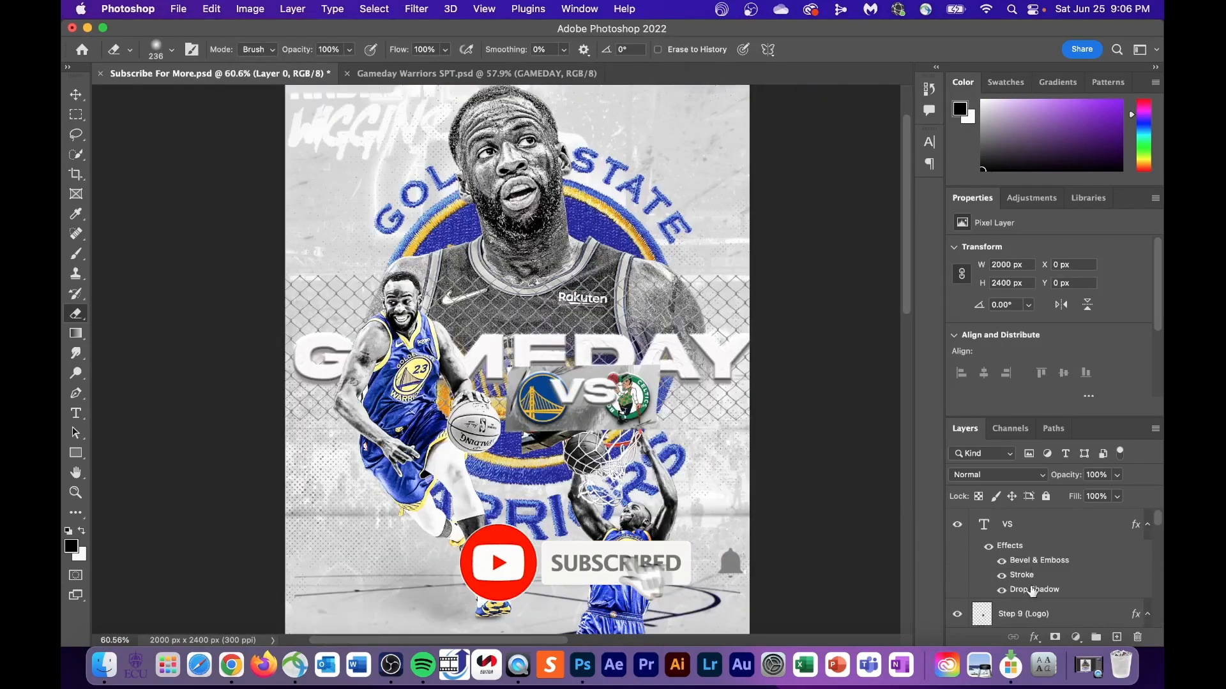
left_click(1030, 526, "shift")
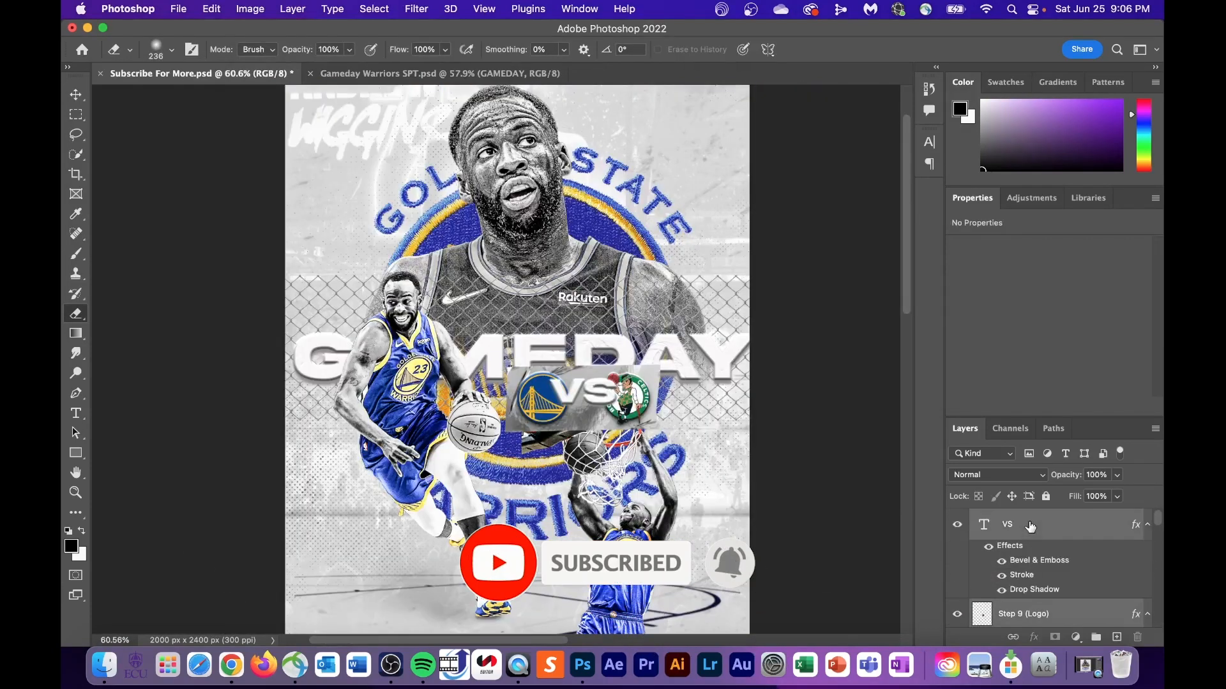
scroll(1030, 526, "up", 1)
left_click(1028, 522)
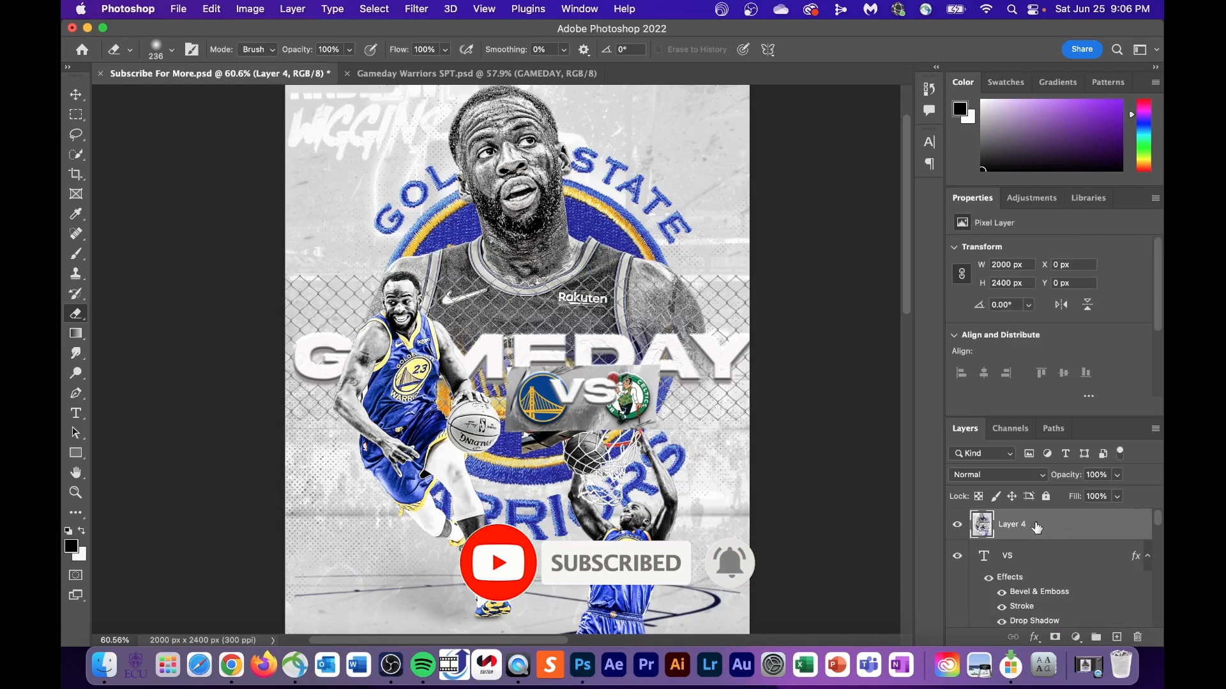
- Scale the merged poster layer down around its centre to 1762 × 2114 px, leaving a margin on every side
scroll(578, 351, "down", 3)
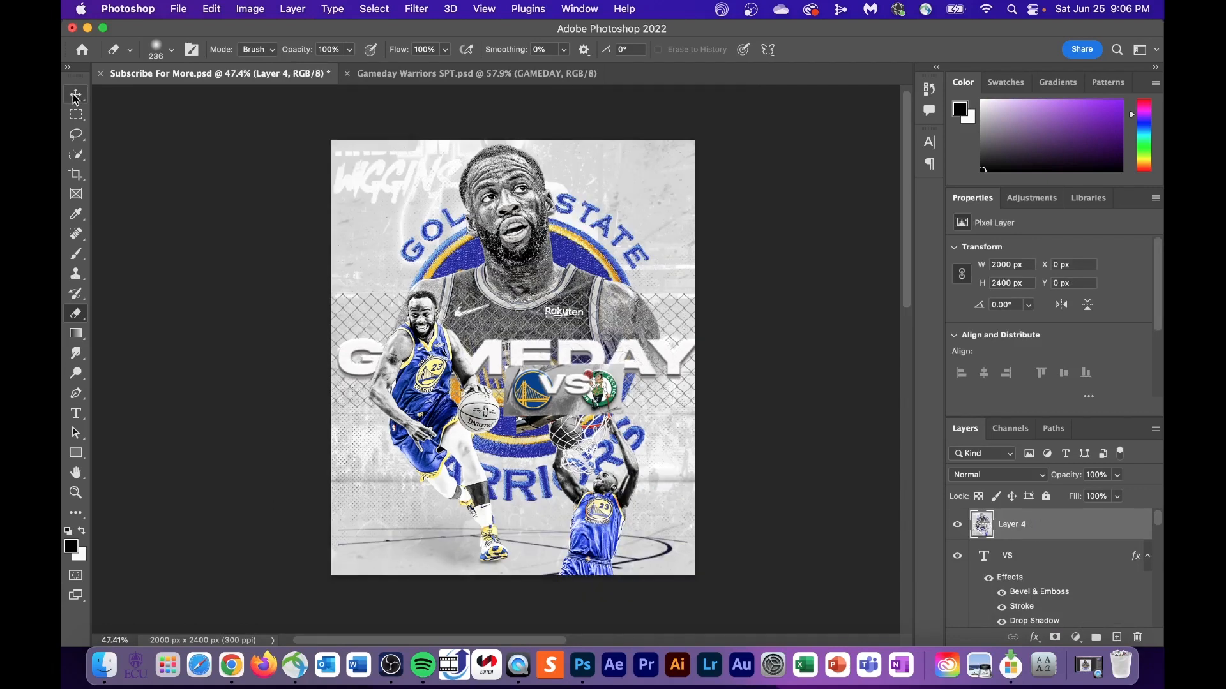
left_click(76, 94)
left_click_drag(695, 139, 672, 165)
left_click(837, 49)
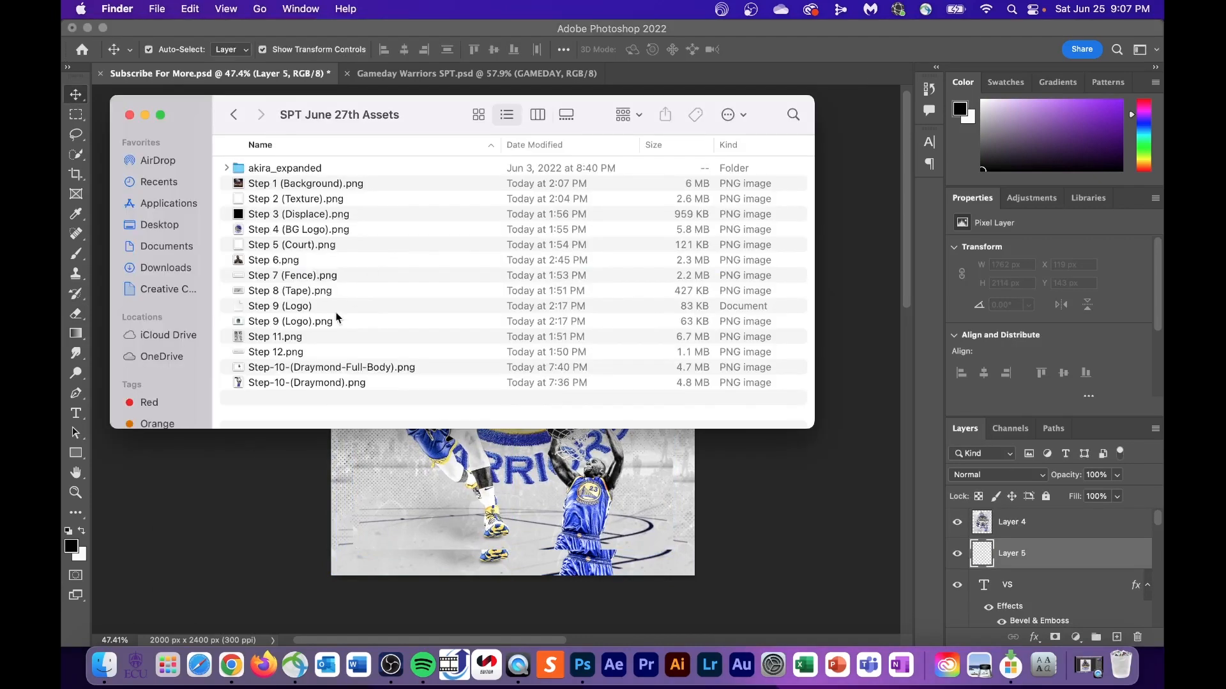
- Place Step 11.png at 100% scale beneath the merged poster layer as a border background, and select the merged layer
left_click_drag(373, 367, 519, 485)
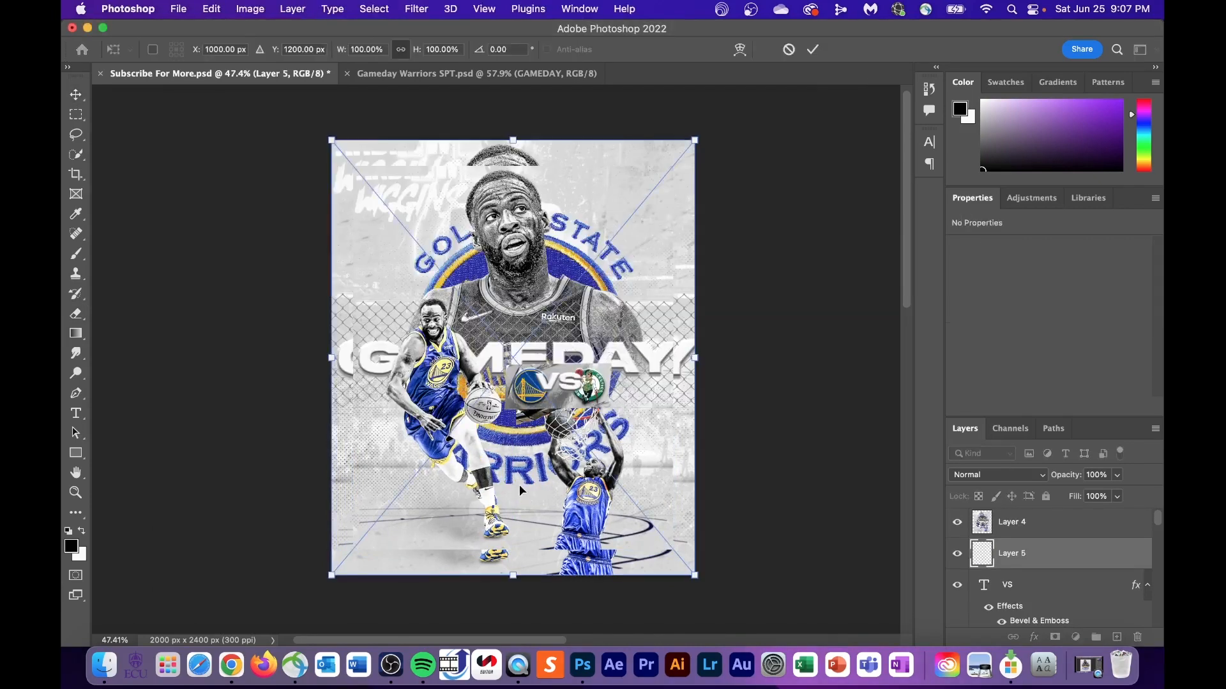
left_click(814, 51)
left_click(532, 336)
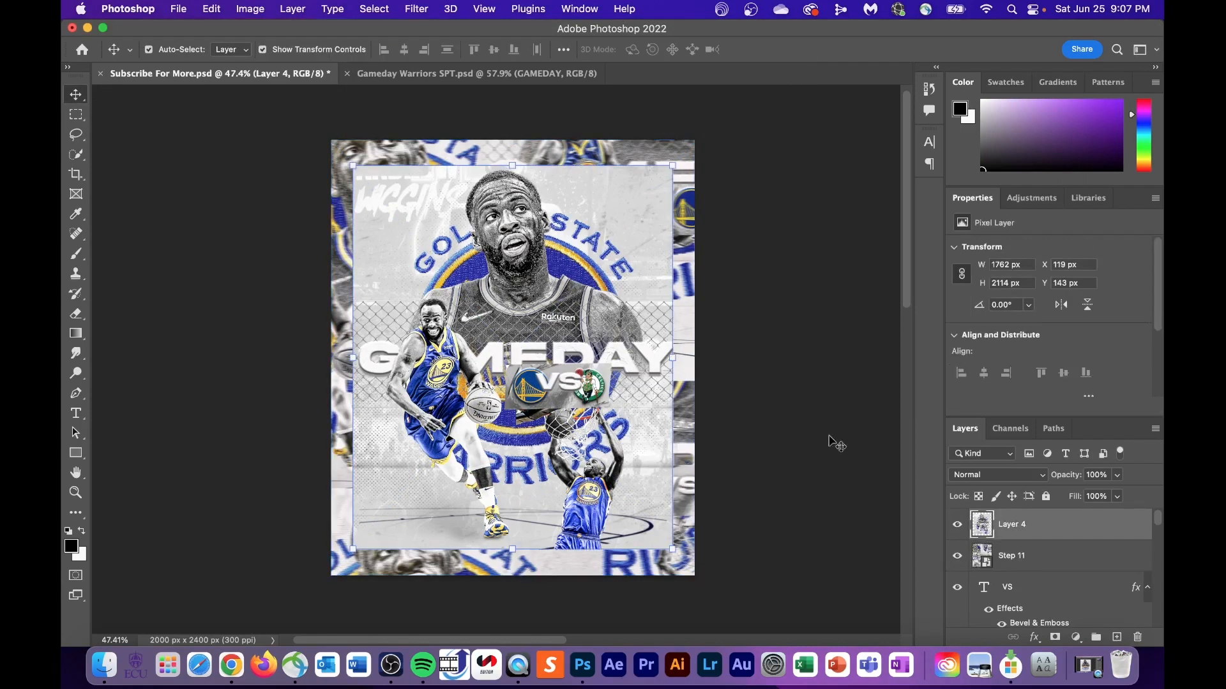